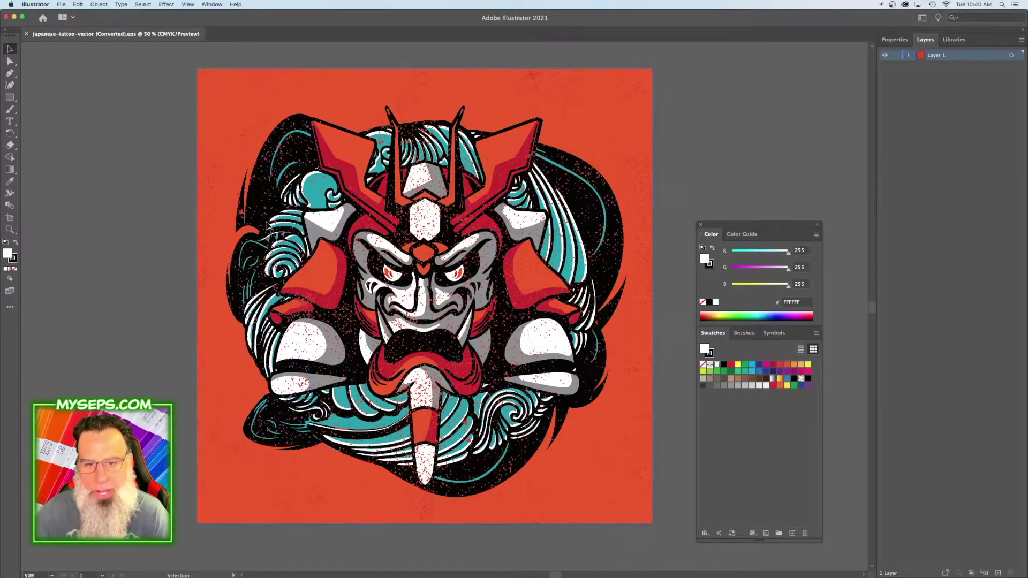
# - Select every white-filled shape with Direct Selection and Select > Same > Fill Color
pyautogui.click(318, 218)
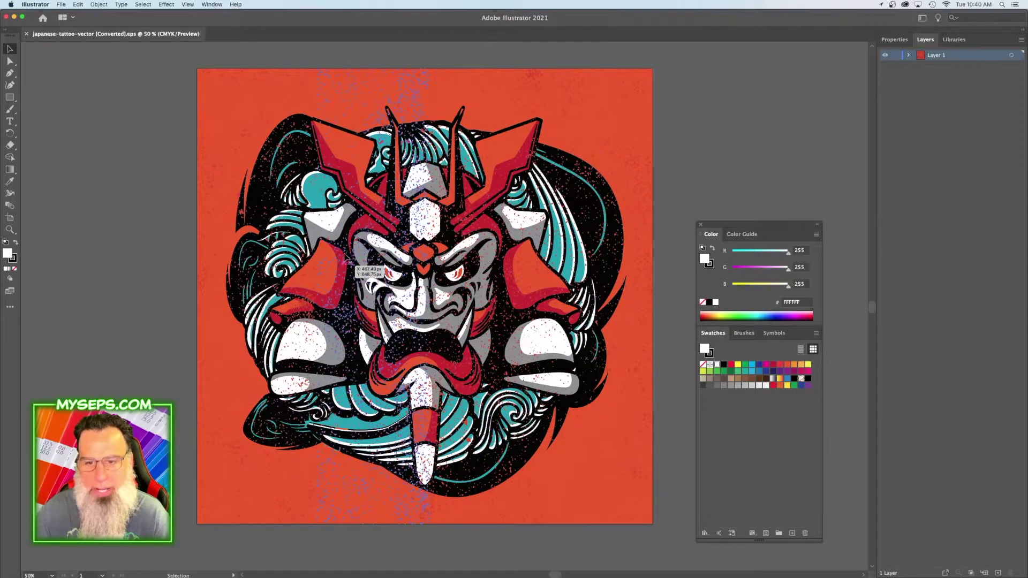
pyautogui.click(150, 249)
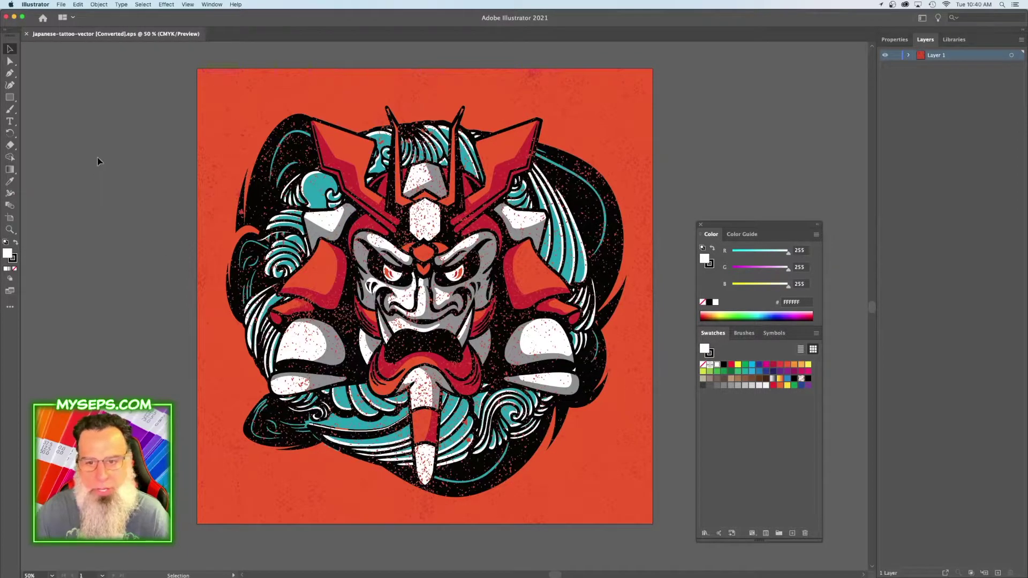
pyautogui.click(9, 63)
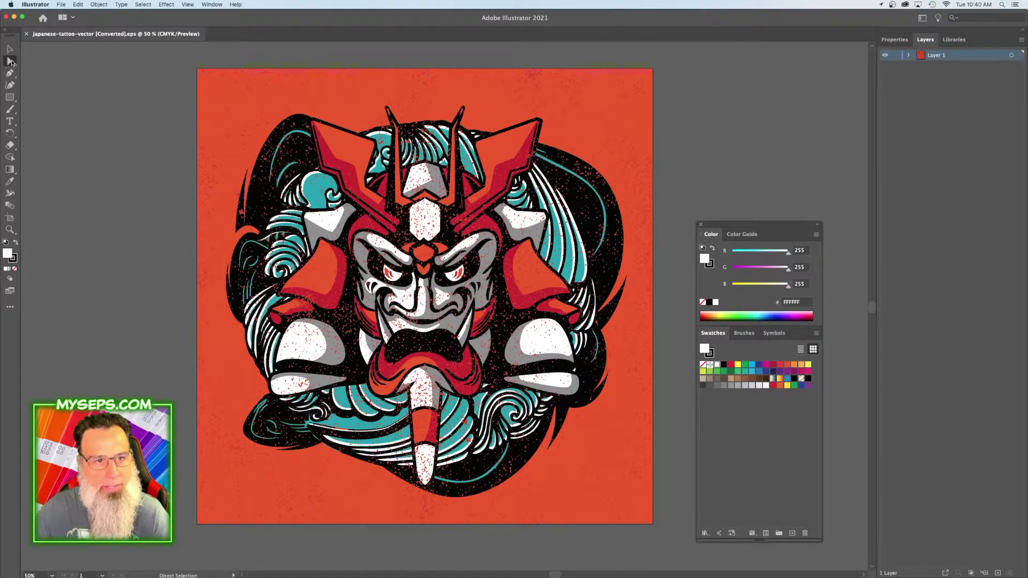
pyautogui.click(317, 224)
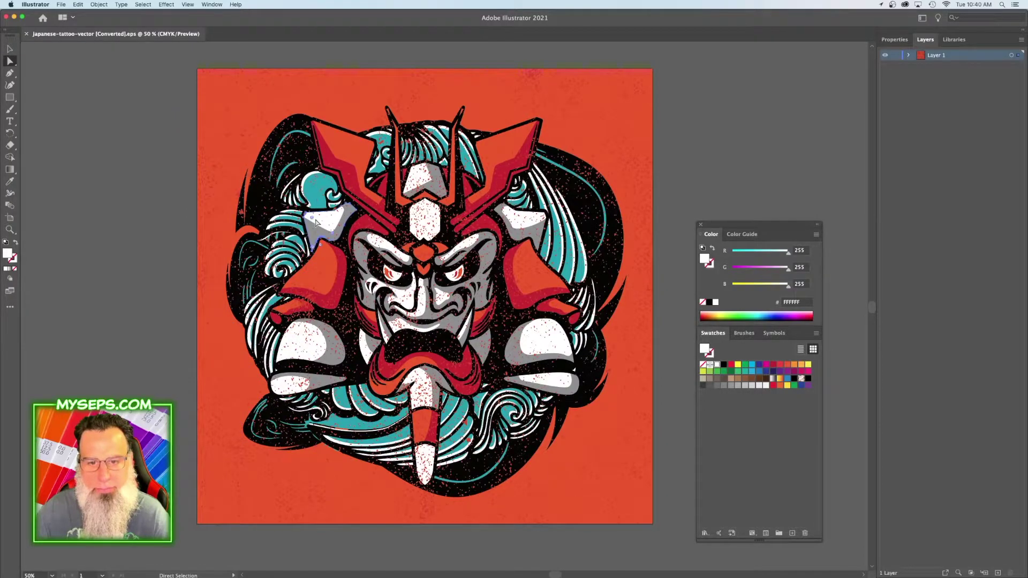
pyautogui.click(144, 5)
pyautogui.moveTo(161, 81)
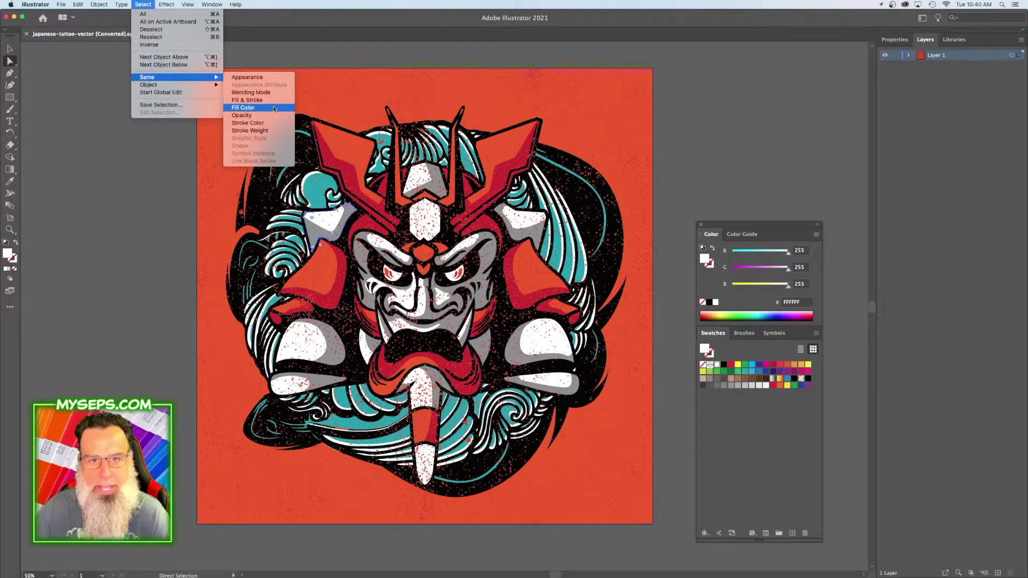
pyautogui.click(251, 105)
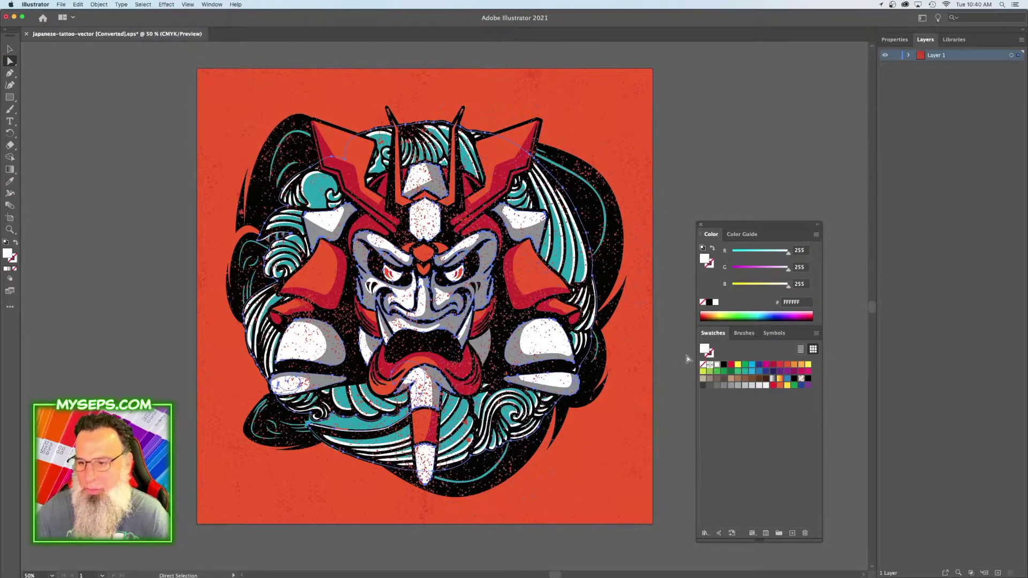
# - Save the white fill as a spot swatch named white, shown as C34 Y77 lime green
pyautogui.moveTo(705, 351); pyautogui.dragTo(715, 418)
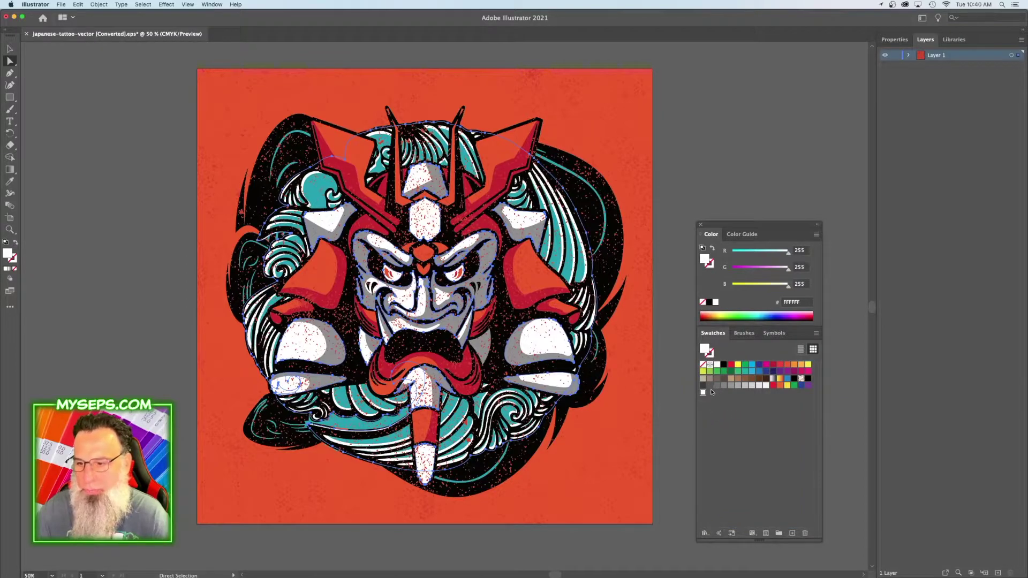
pyautogui.doubleClick(703, 394)
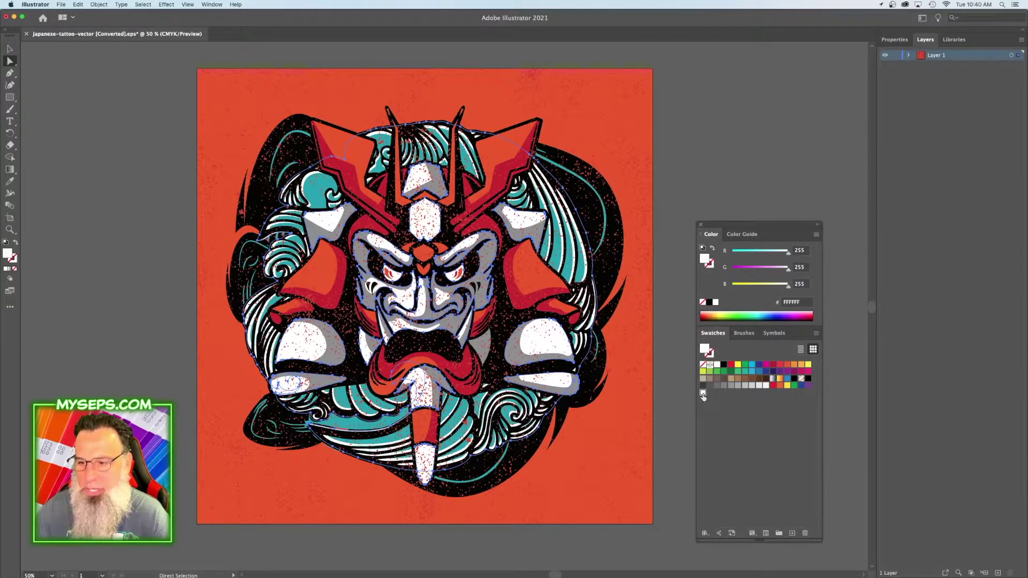
pyautogui.write('white')
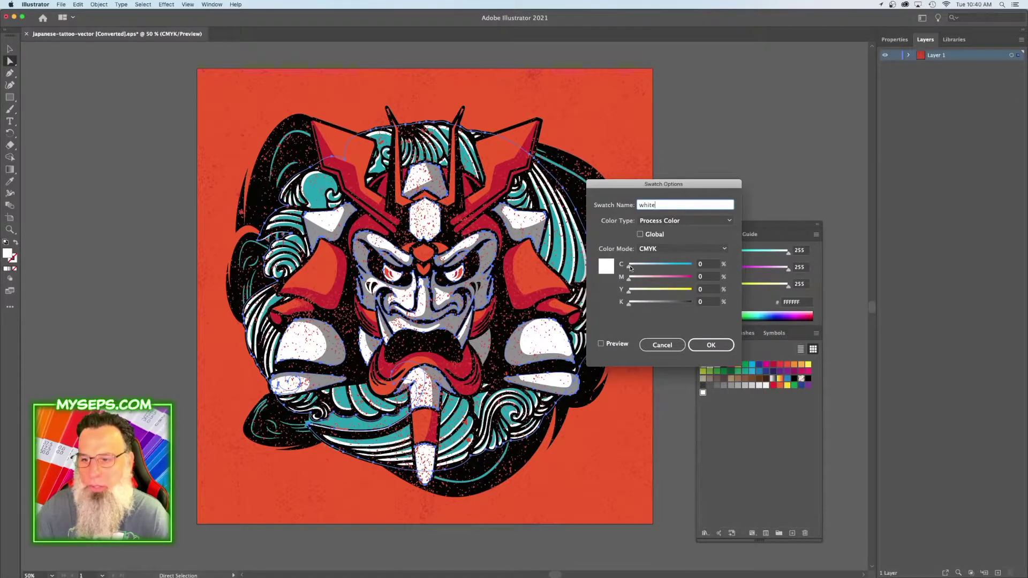
pyautogui.moveTo(629, 267); pyautogui.dragTo(677, 293)
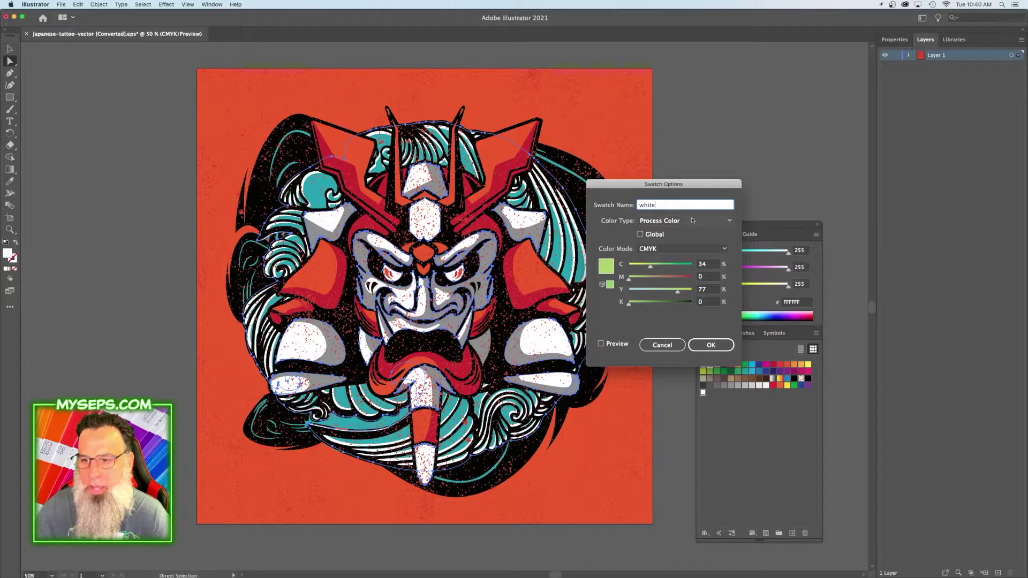
pyautogui.click(664, 222)
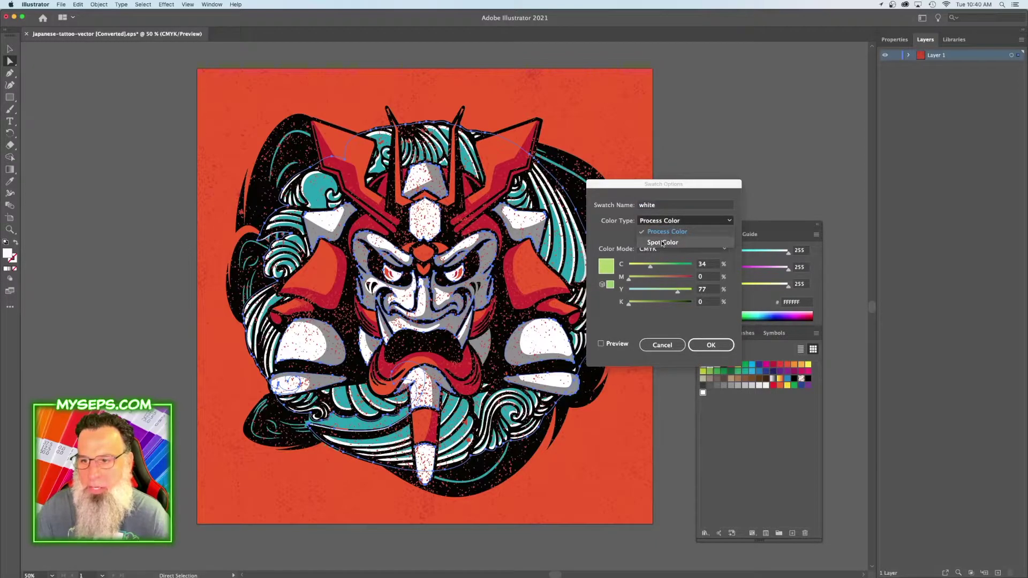
pyautogui.click(662, 242)
pyautogui.click(711, 345)
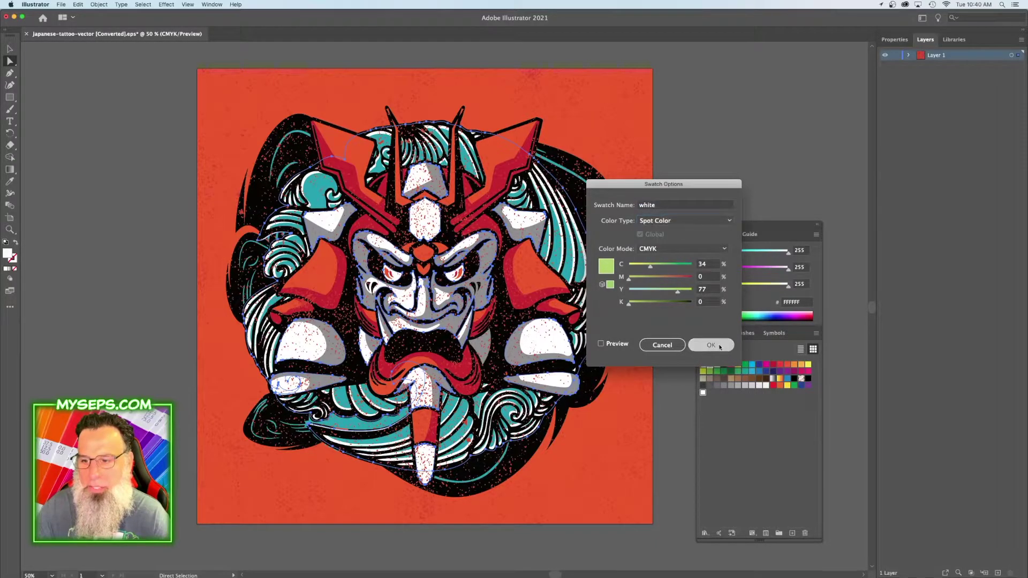
pyautogui.click(154, 243)
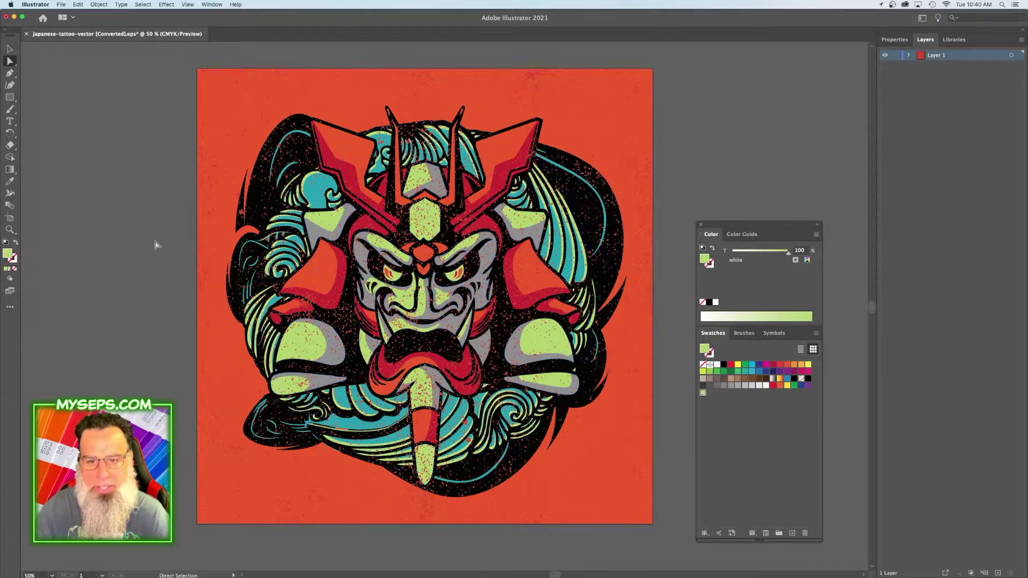
# - Select all the grey shapes with Select > Same > Fill & Stroke
pyautogui.click(310, 224)
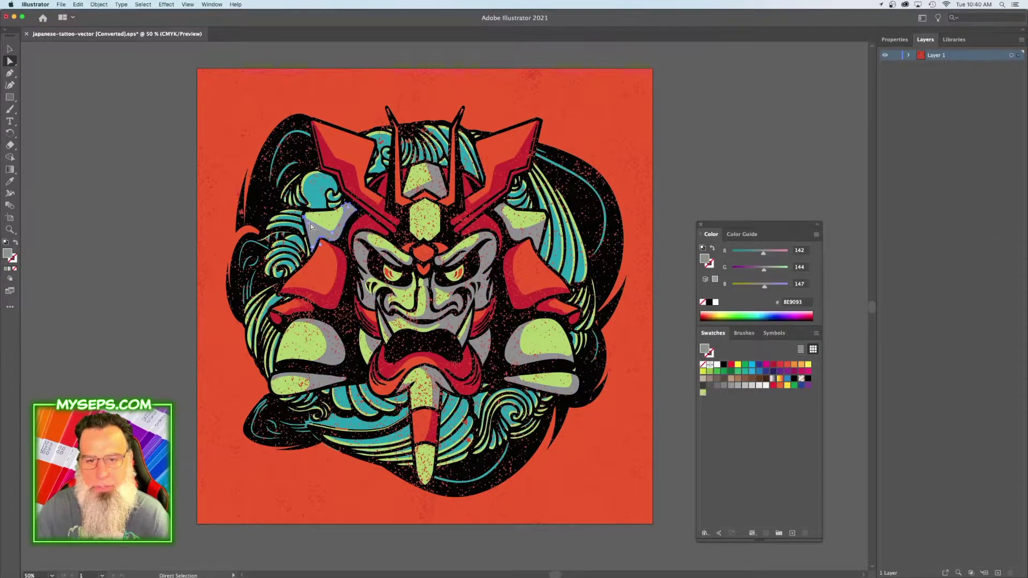
pyautogui.click(142, 5)
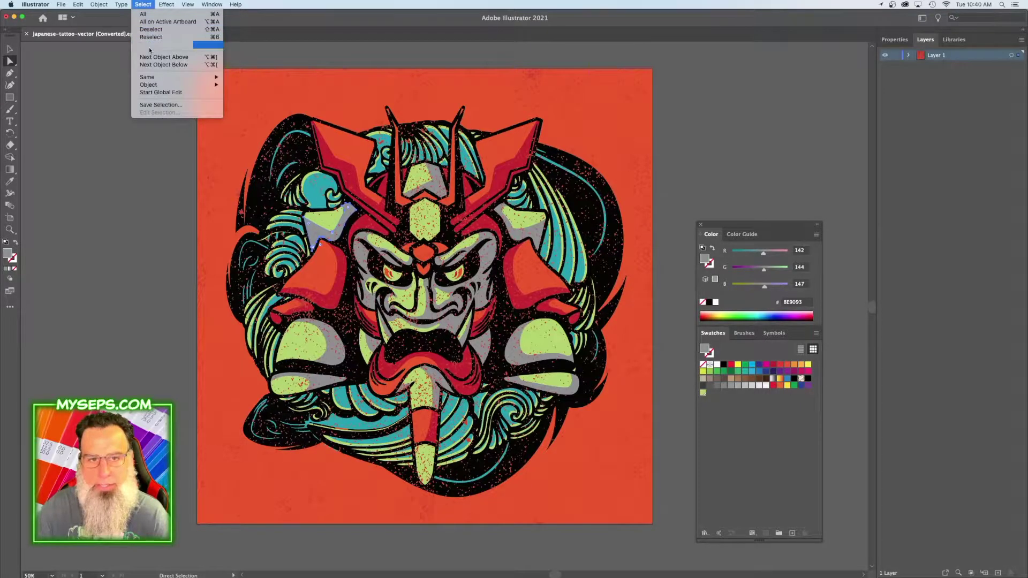
pyautogui.moveTo(177, 77)
pyautogui.click(243, 100)
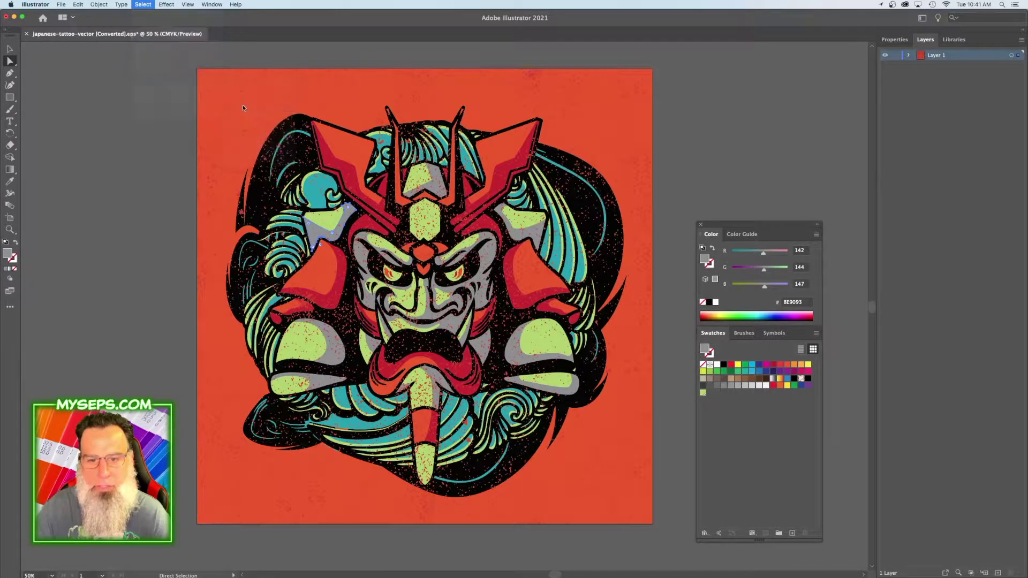
# - Save the grey fill as a spot swatch named grey (C49 M40 Y38 K0)
pyautogui.moveTo(704, 350); pyautogui.dragTo(711, 396)
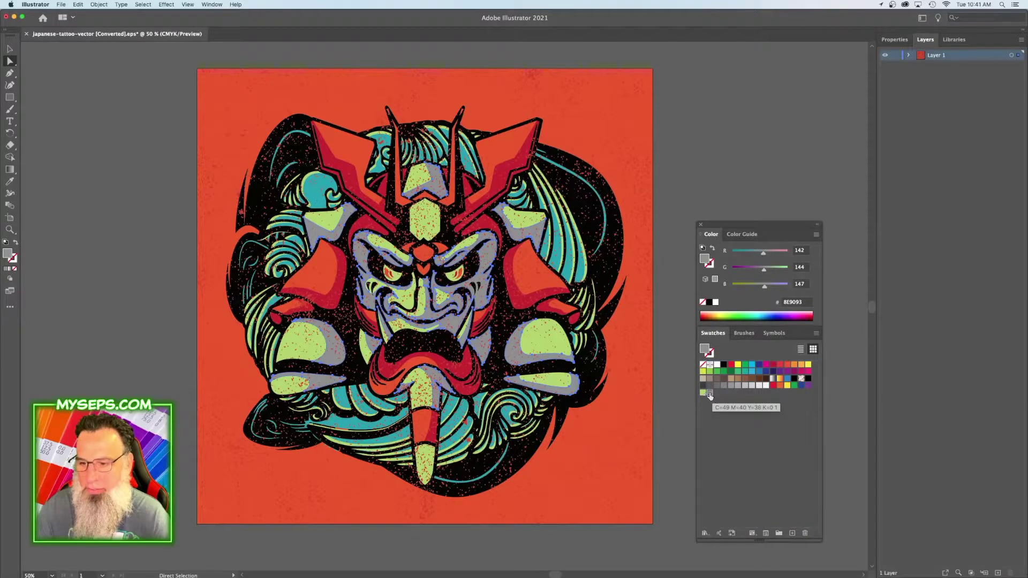
pyautogui.doubleClick(710, 394)
pyautogui.write('grey')
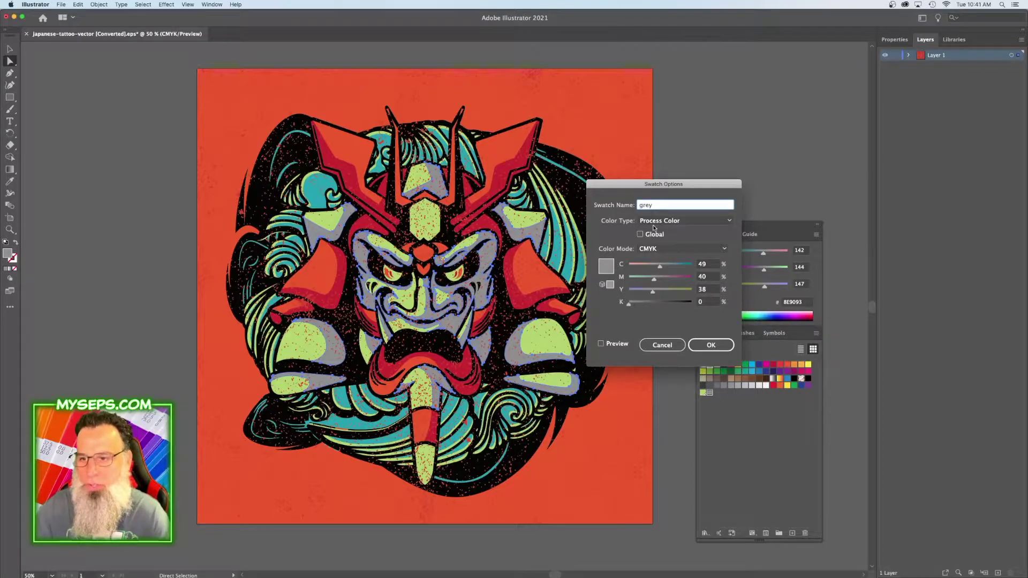
pyautogui.click(654, 222)
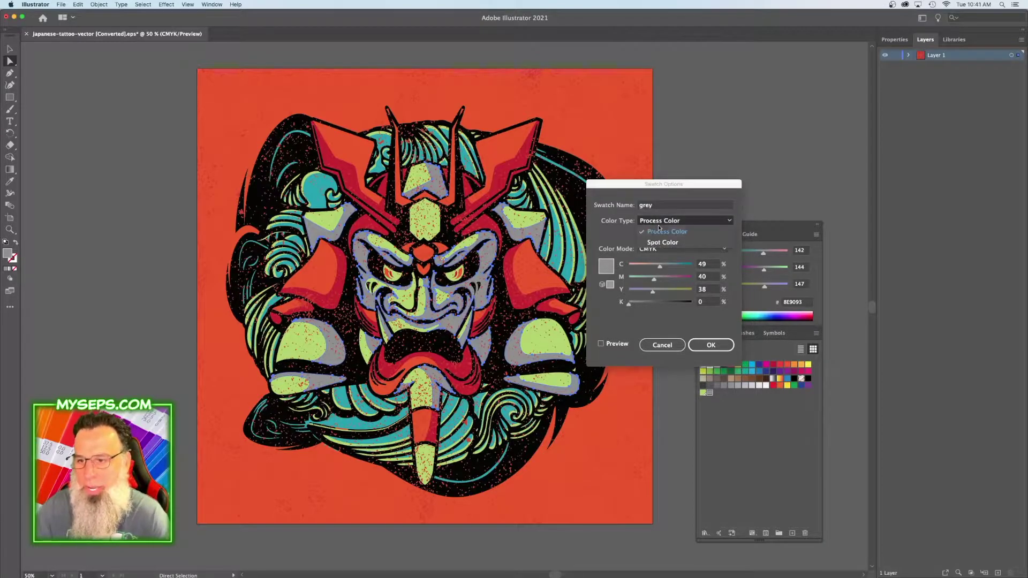
pyautogui.click(662, 241)
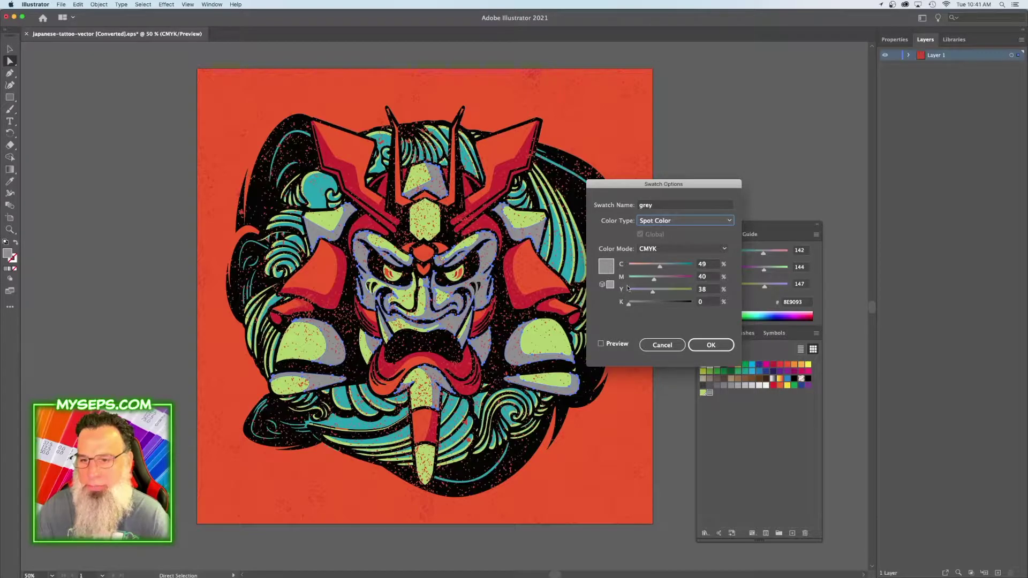
pyautogui.click(701, 346)
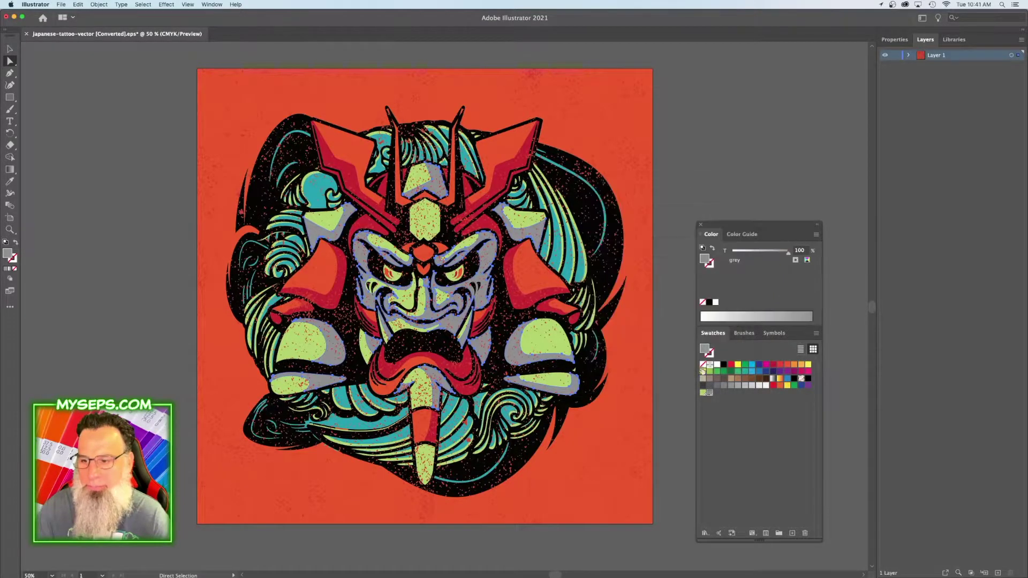
pyautogui.click(716, 412)
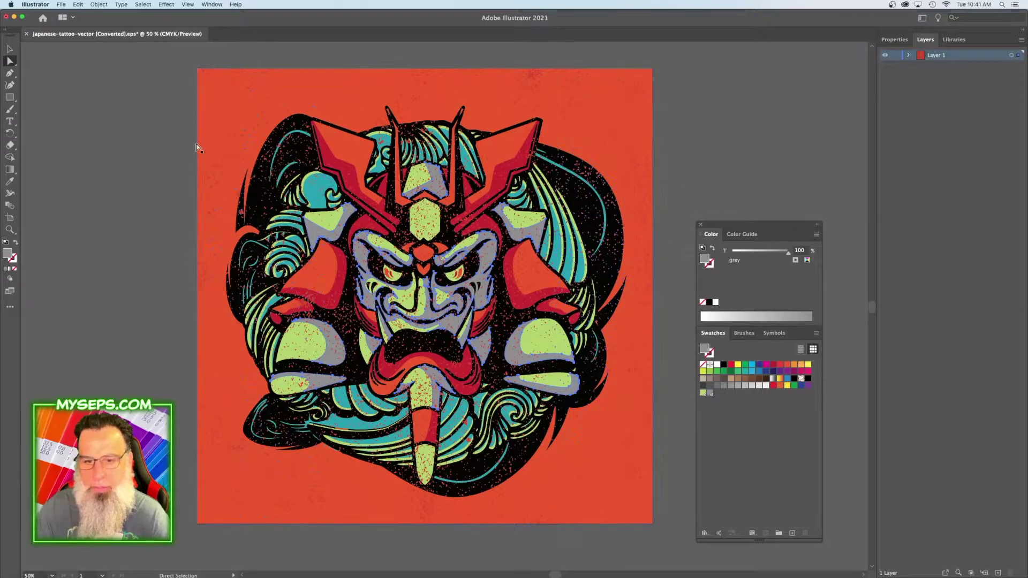
pyautogui.click(132, 160)
# - Select every crimson shape on the mask with Select > Same > Fill Color
pyautogui.click(423, 140)
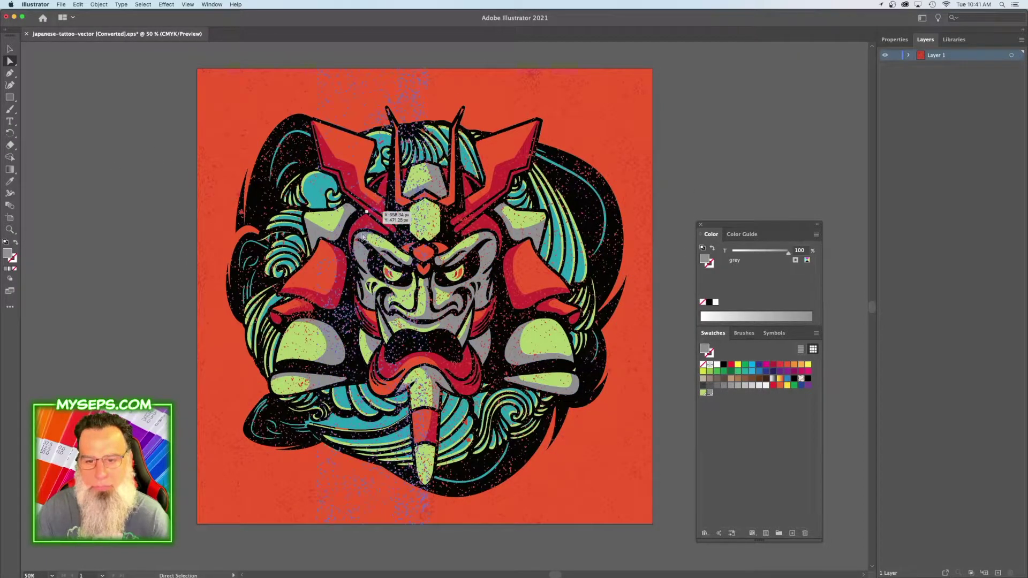
pyautogui.click(338, 285)
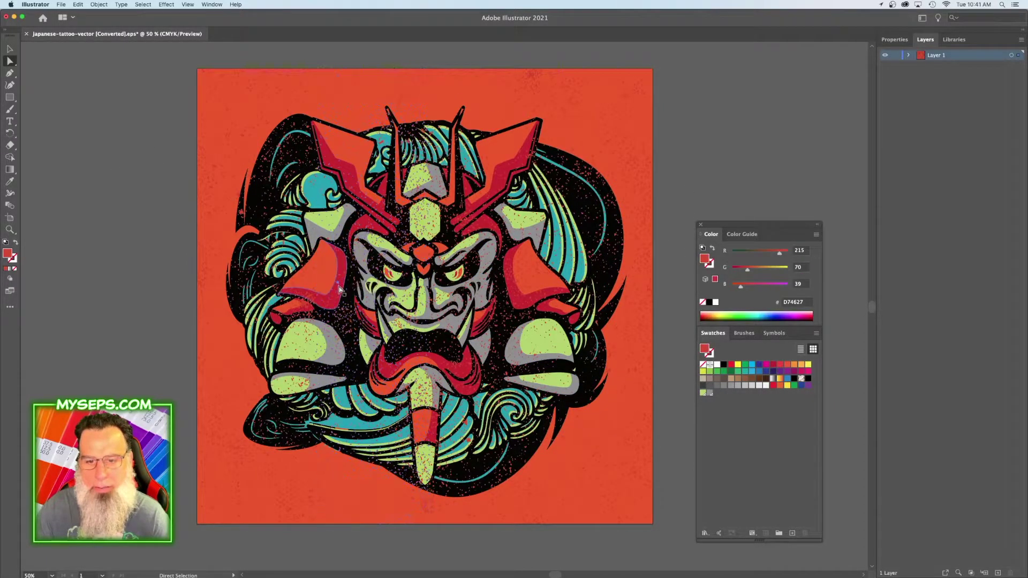
pyautogui.click(349, 170)
pyautogui.click(143, 4)
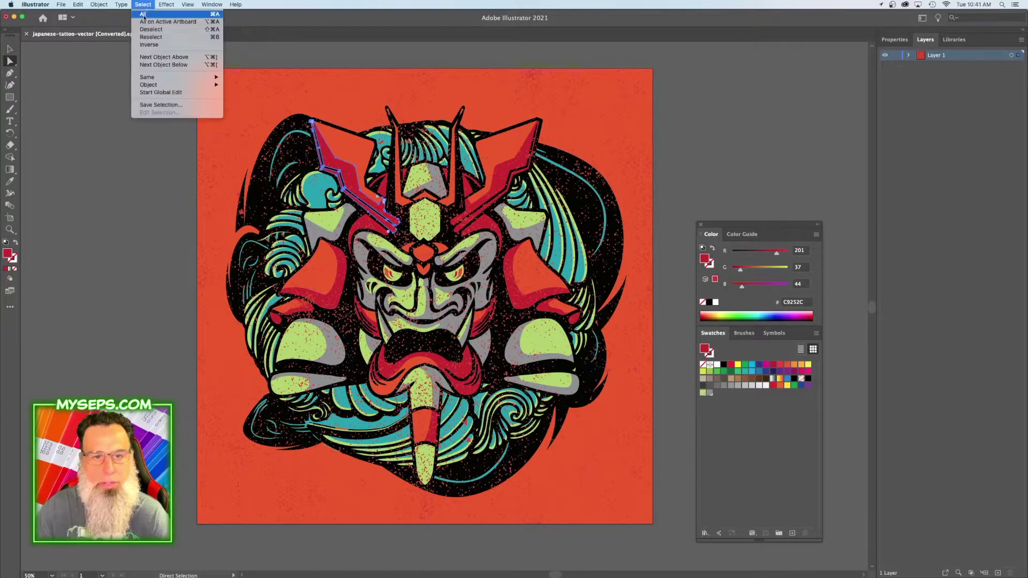
pyautogui.moveTo(169, 77)
pyautogui.click(243, 107)
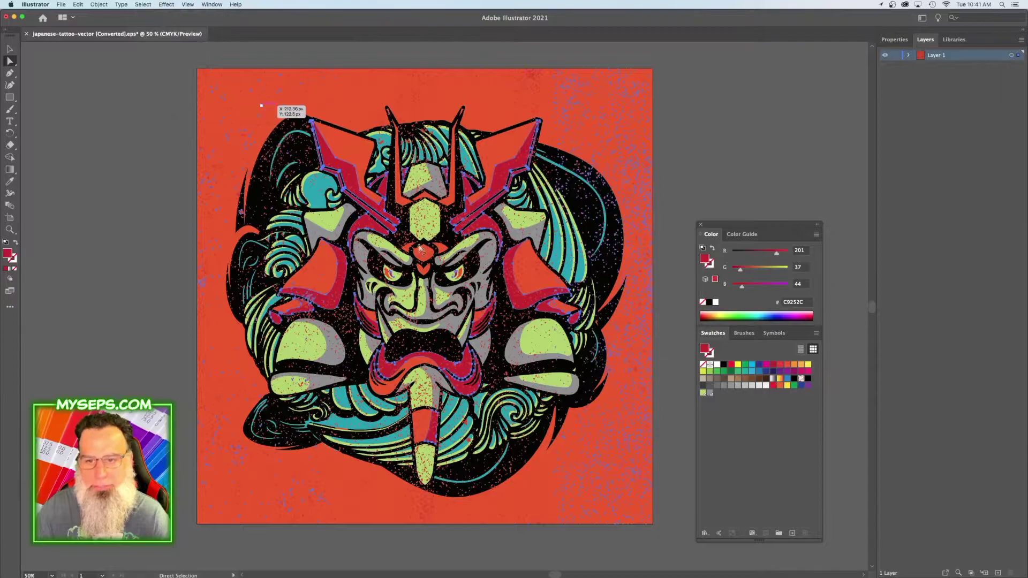
# - Save the crimson fill as a spot swatch named red (C20 M100 Y100 K0)
pyautogui.moveTo(705, 351)
pyautogui.mouseDown()
pyautogui.moveTo(725, 407)
pyautogui.moveTo(718, 395)
pyautogui.mouseUp()
pyautogui.doubleClick(716, 392)
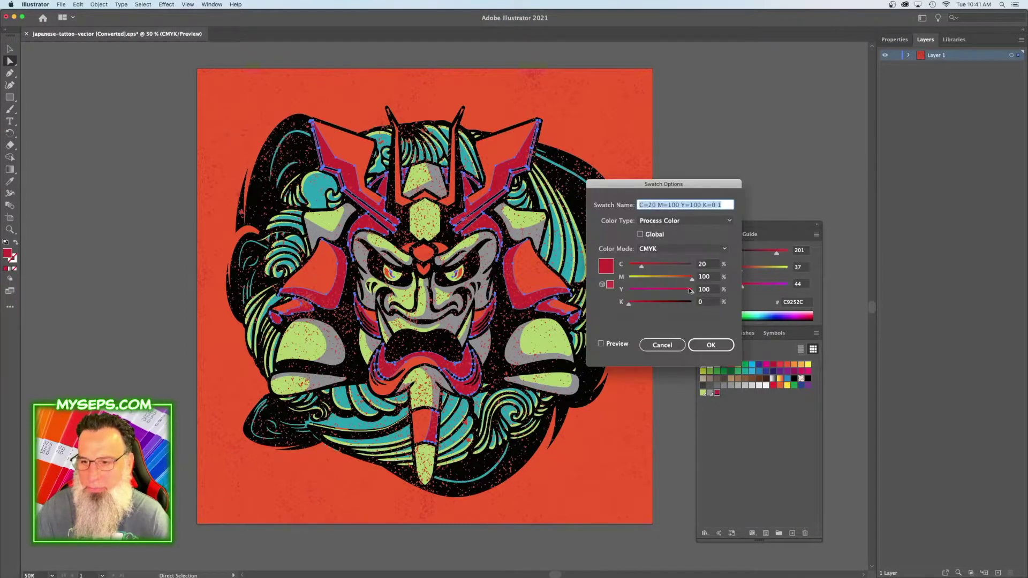
pyautogui.write('red')
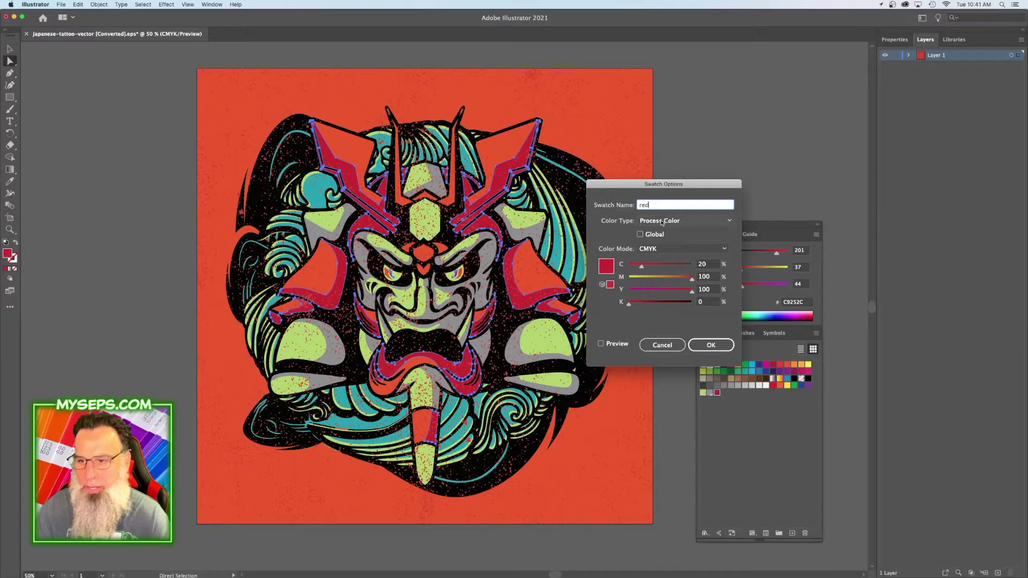
pyautogui.click(664, 220)
pyautogui.click(662, 243)
pyautogui.click(705, 345)
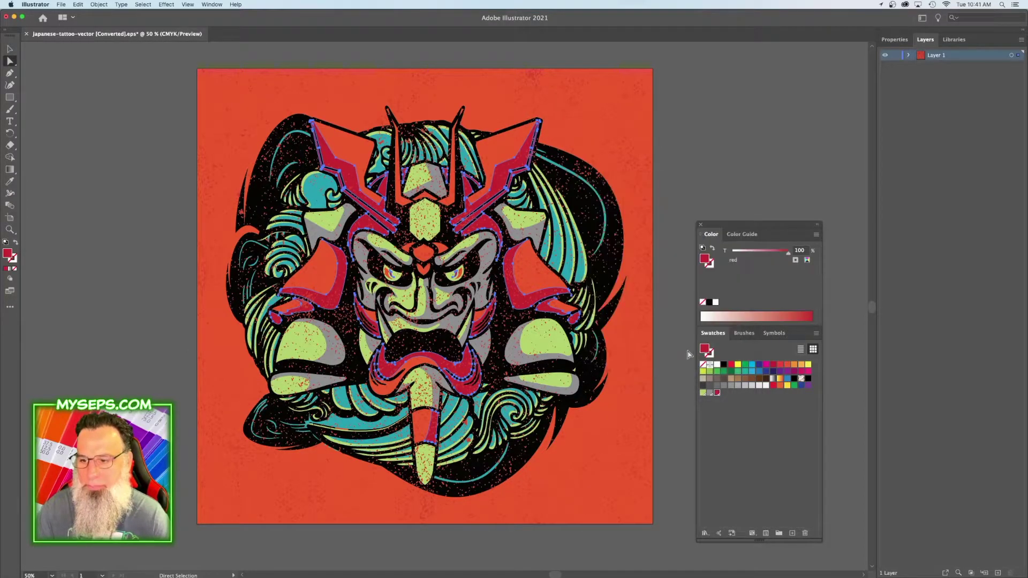
pyautogui.click(671, 353)
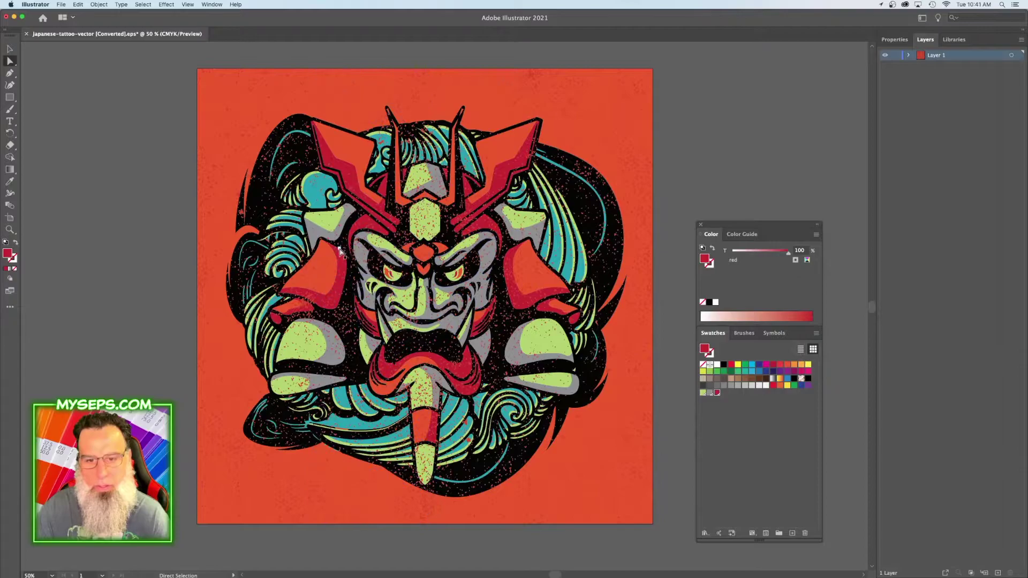
# - Select every teal shape with Select > Same > Fill Color
pyautogui.click(313, 194)
pyautogui.click(315, 193)
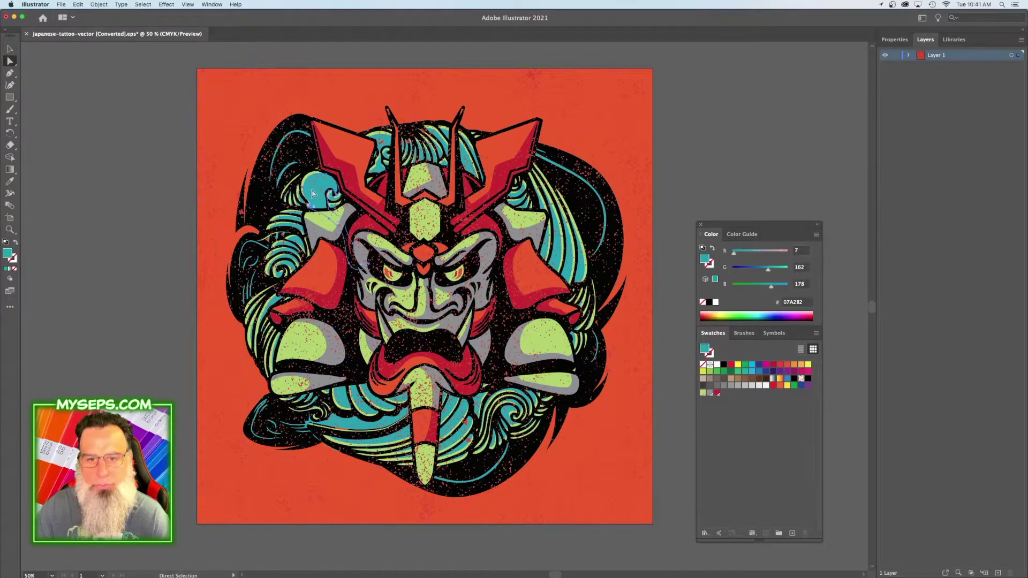
pyautogui.click(142, 5)
pyautogui.moveTo(172, 77)
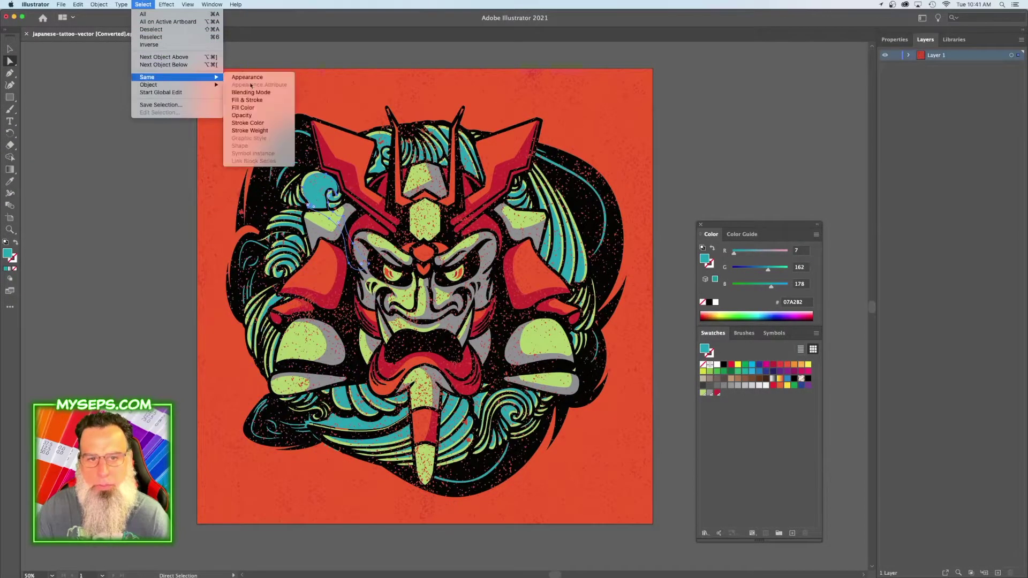
pyautogui.click(247, 109)
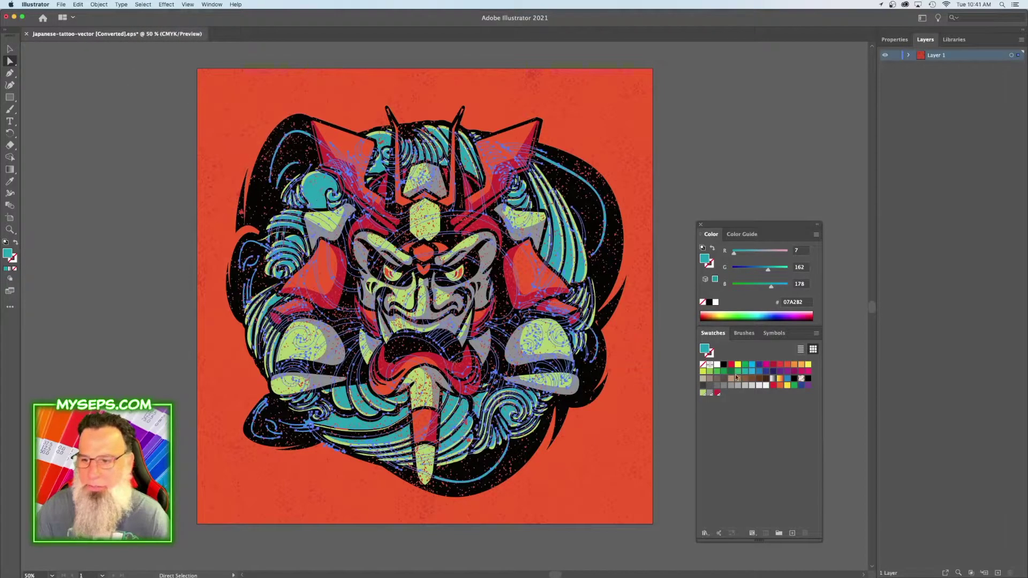
# - Save the teal fill as a spot swatch named blue (C78 M16 Y29 K0)
pyautogui.moveTo(704, 348); pyautogui.dragTo(730, 406)
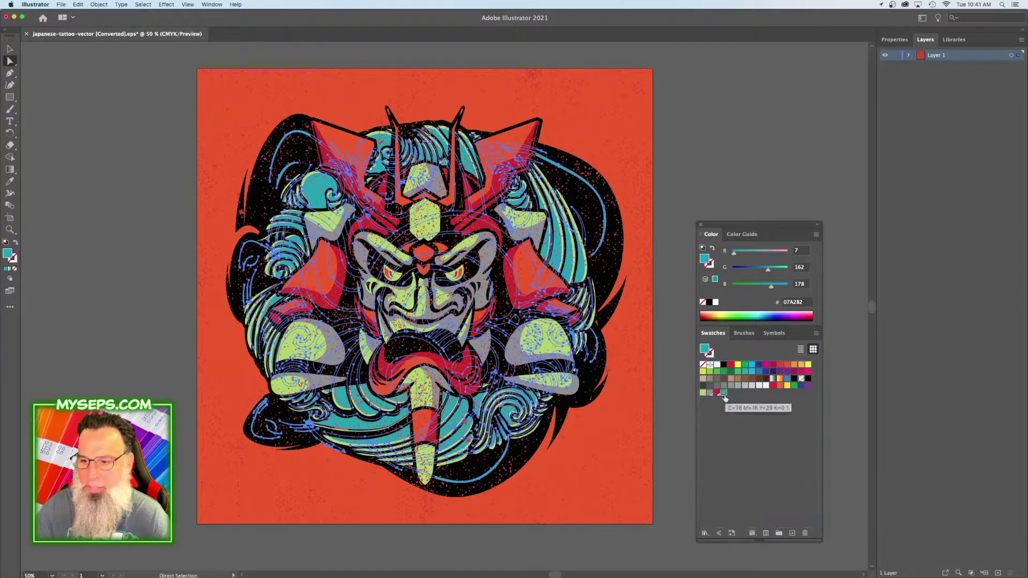
pyautogui.doubleClick(724, 393)
pyautogui.click(670, 220)
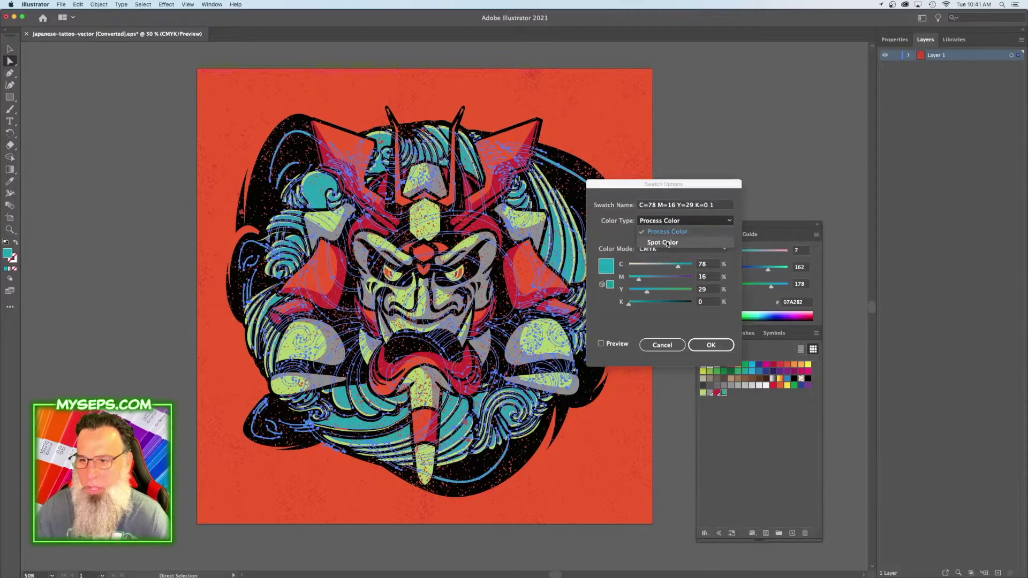
pyautogui.click(668, 241)
pyautogui.write('blu')
pyautogui.press('super+a')
pyautogui.write('blu')
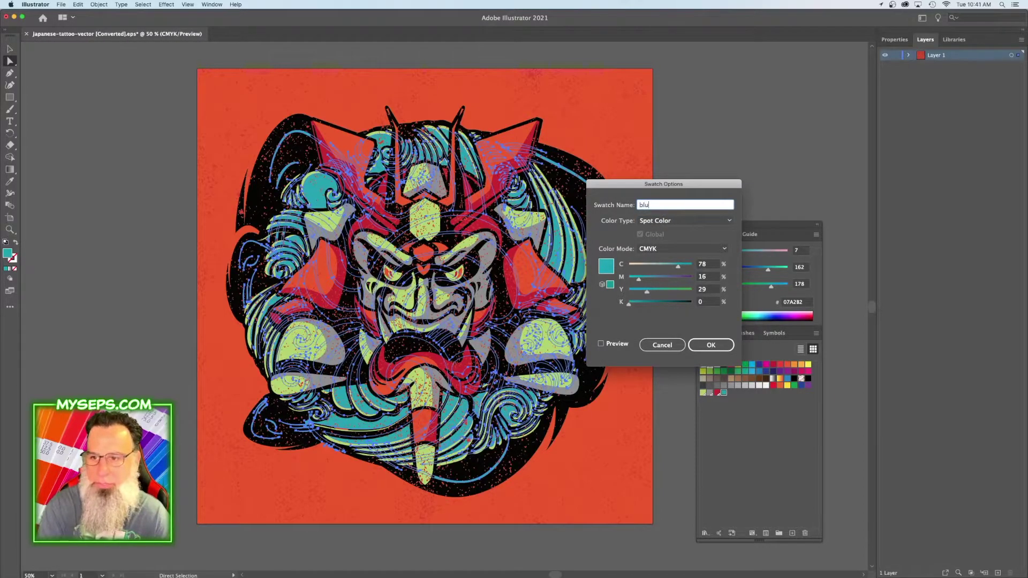
pyautogui.write('e')
pyautogui.press('Return')
pyautogui.click(734, 183)
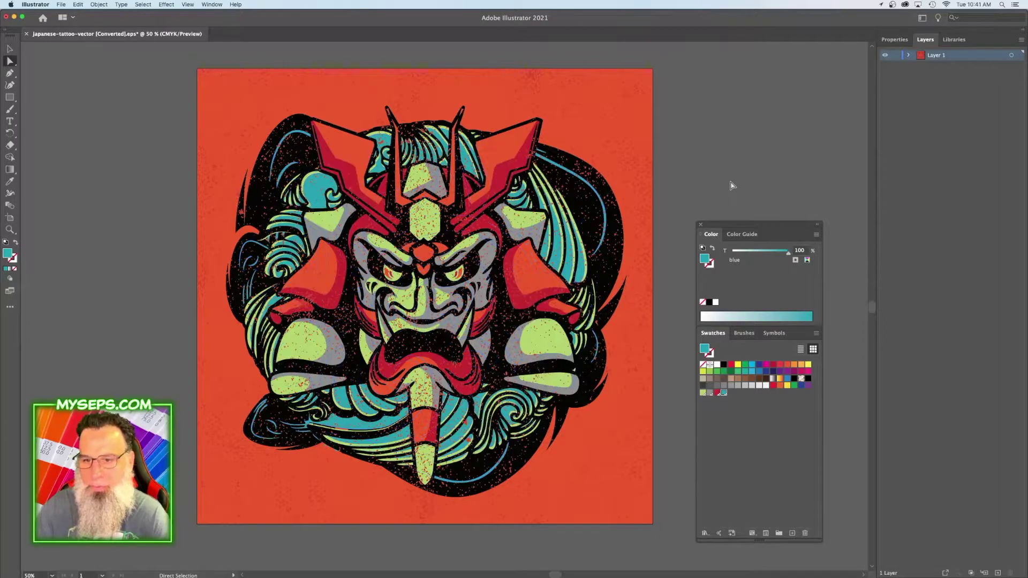
# - Select every black-filled shape with Select > Same > Fill Color
pyautogui.click(303, 149)
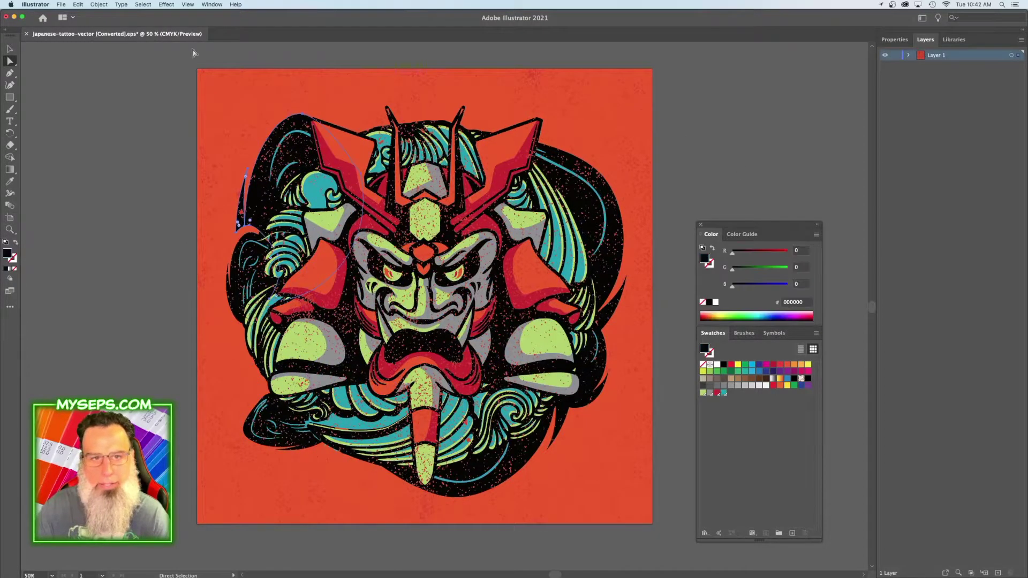
pyautogui.click(143, 4)
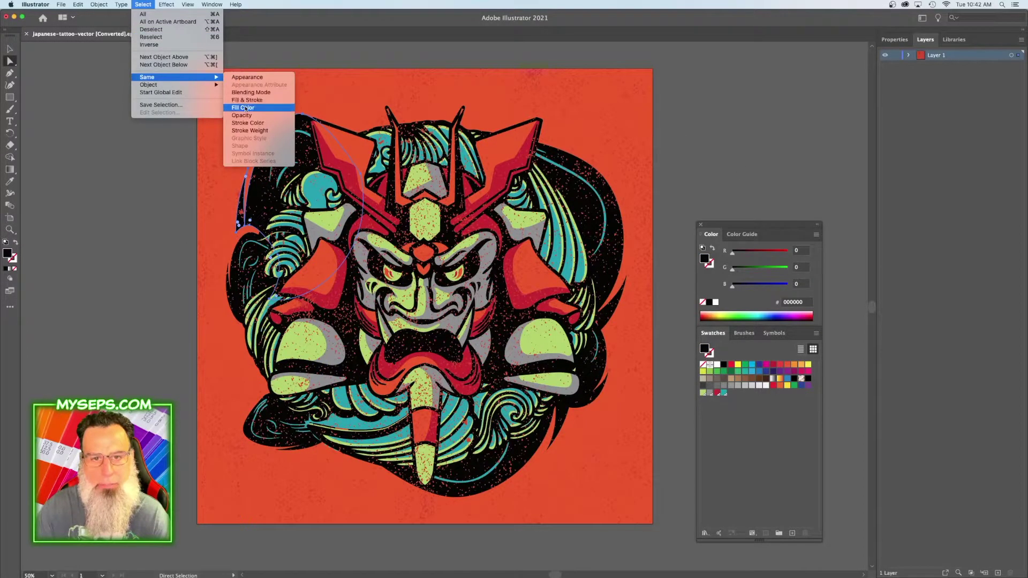
pyautogui.click(257, 107)
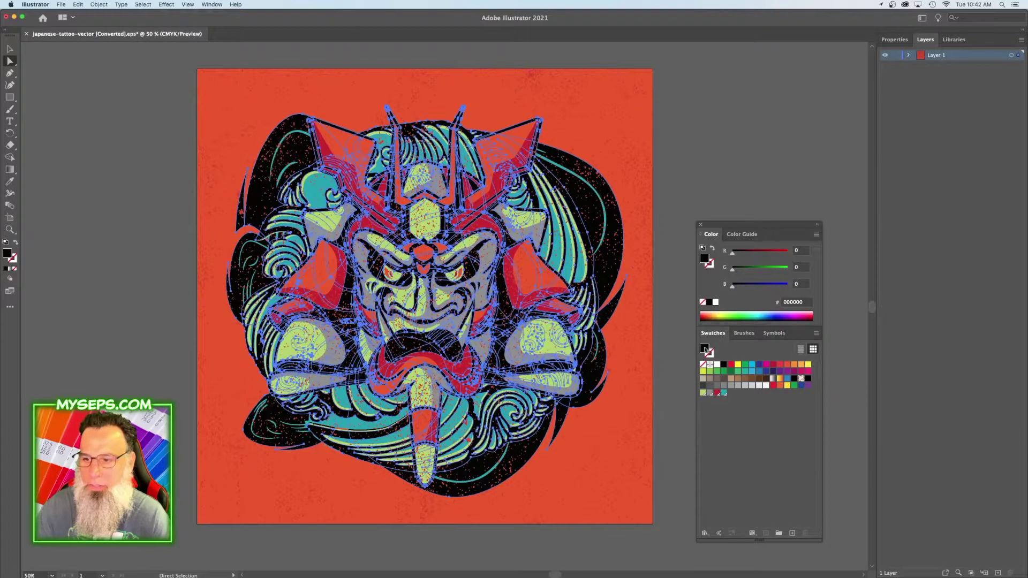
# - Save the black fill as a spot swatch named black (C93 M88 Y89 K80)
pyautogui.moveTo(704, 349); pyautogui.dragTo(736, 401)
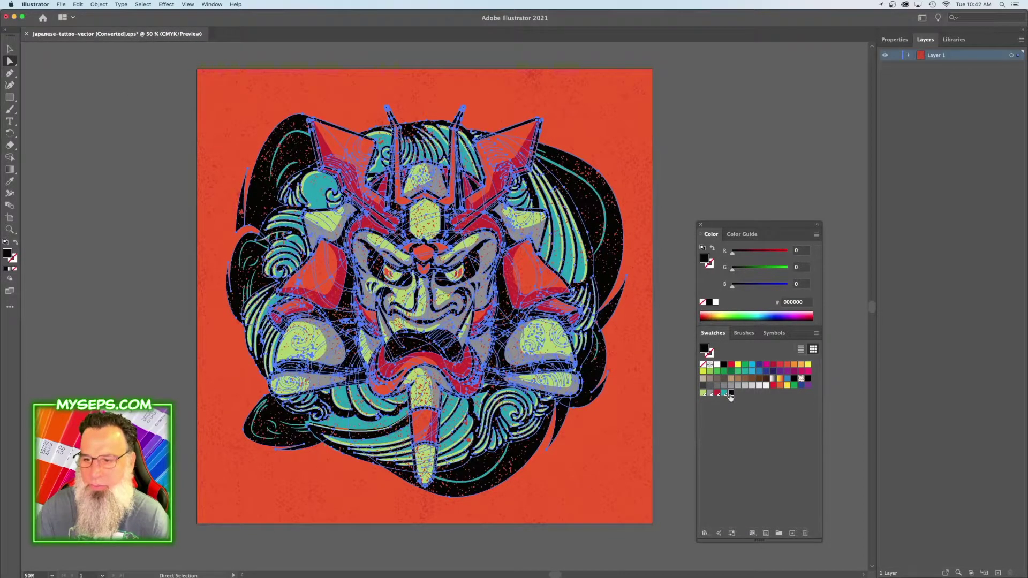
pyautogui.doubleClick(731, 393)
pyautogui.click(669, 220)
pyautogui.click(661, 239)
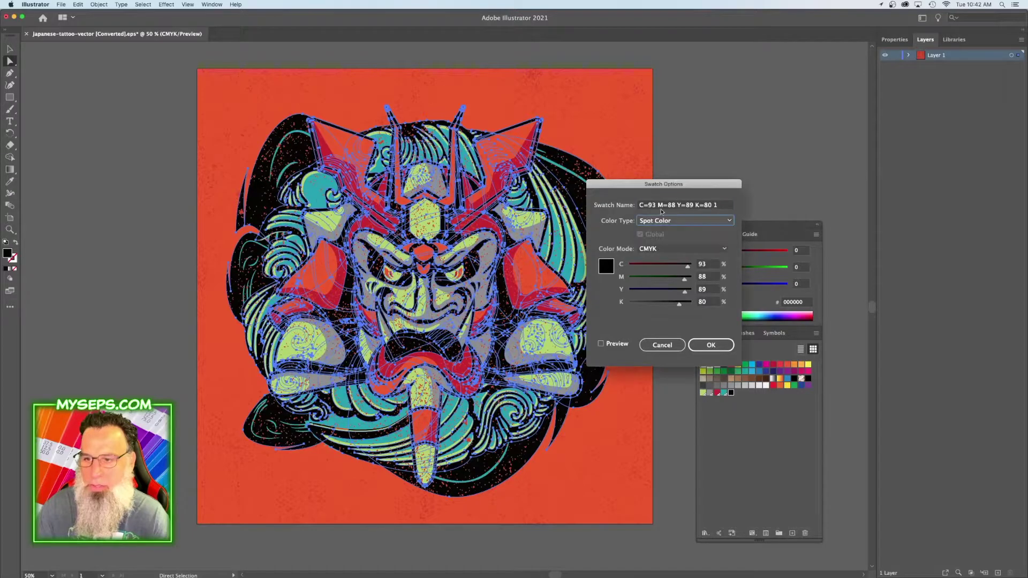
pyautogui.click(661, 206)
pyautogui.press('cmd+a')
pyautogui.write('bl')
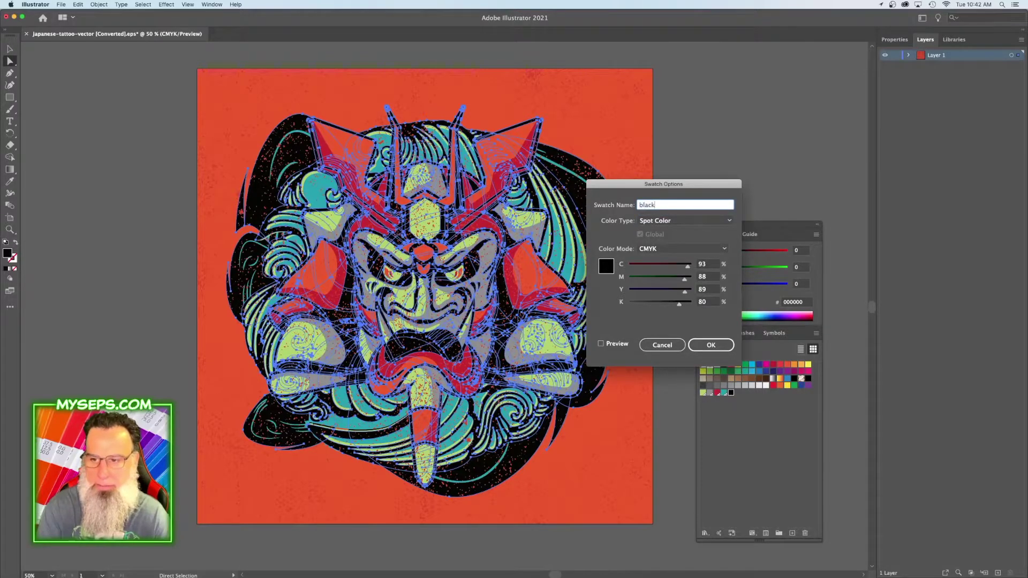
pyautogui.press('Return')
pyautogui.click(721, 191)
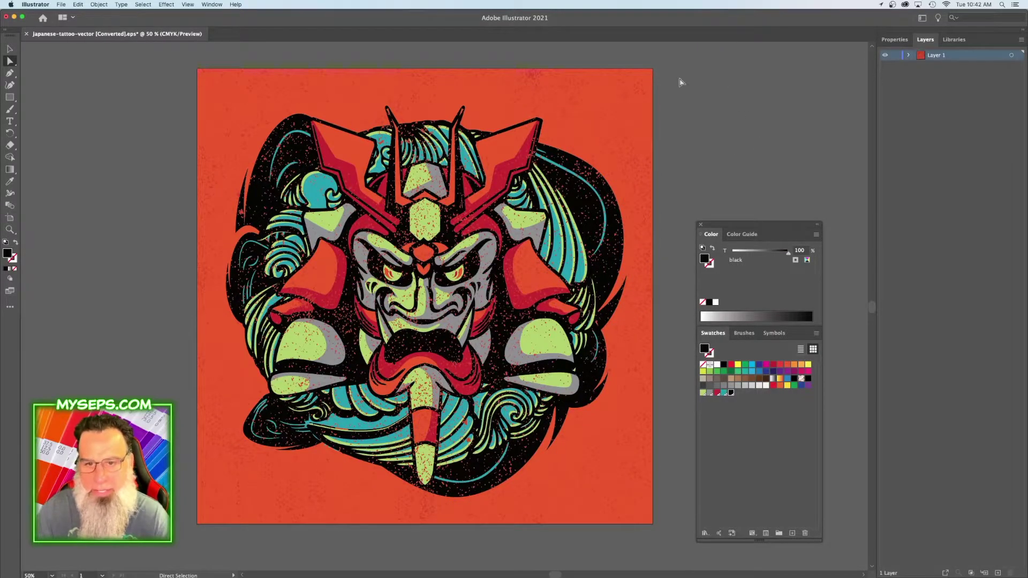
# - Delete the left speckle paths and fill all orange-filled shapes with white
pyautogui.moveTo(114, 135); pyautogui.dragTo(300, 146)
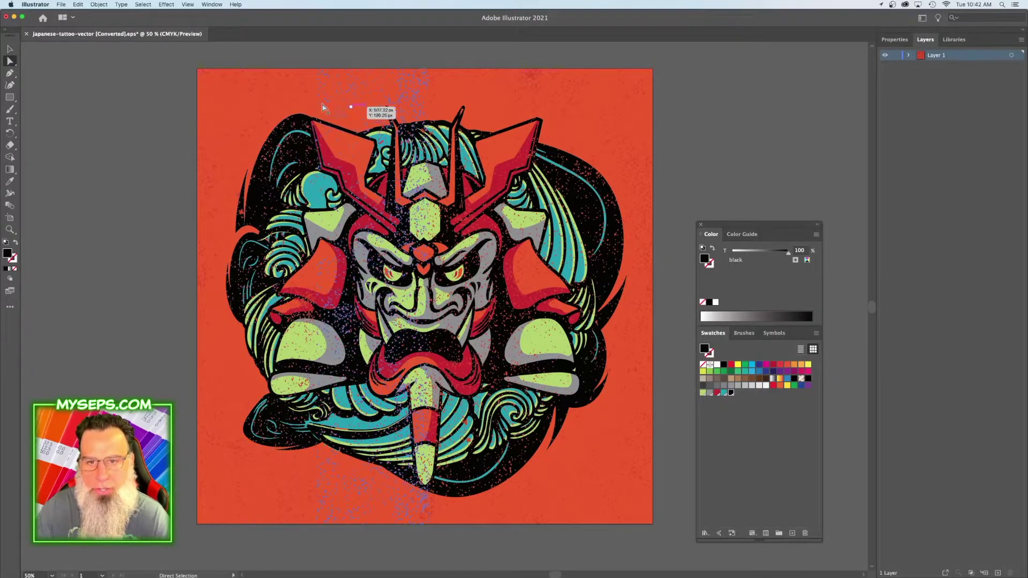
pyautogui.press('Delete')
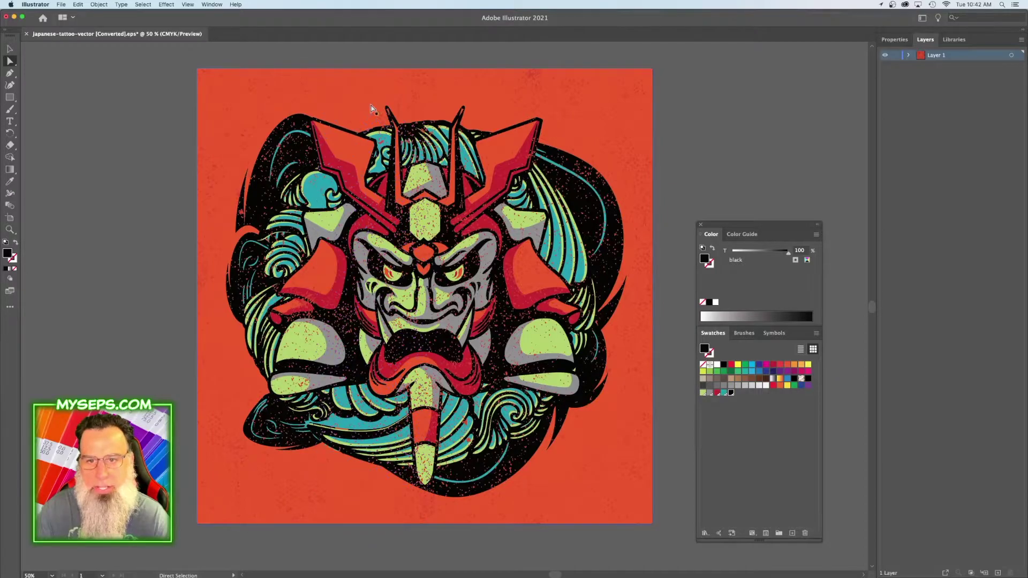
pyautogui.click(344, 150)
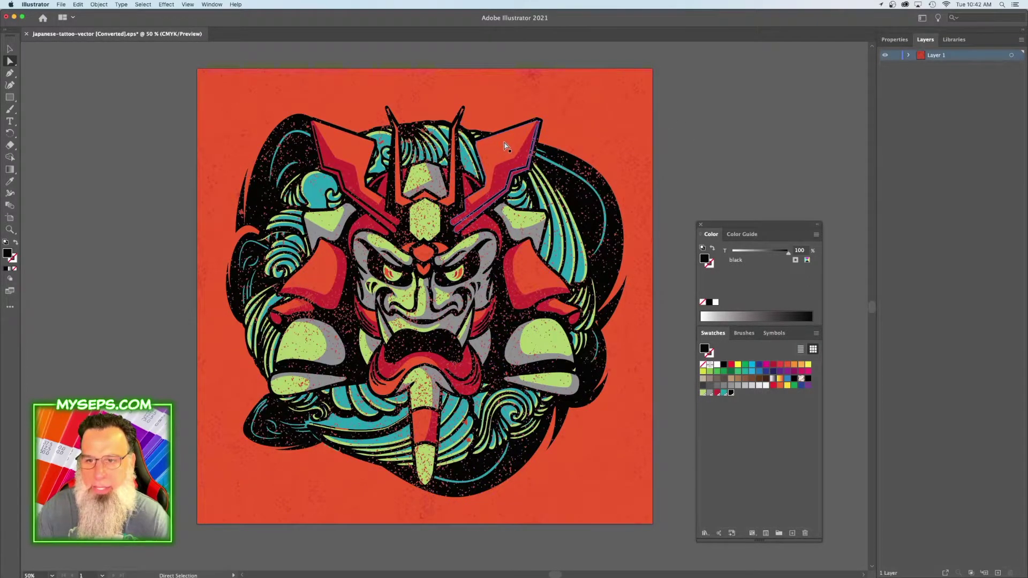
pyautogui.click(553, 132)
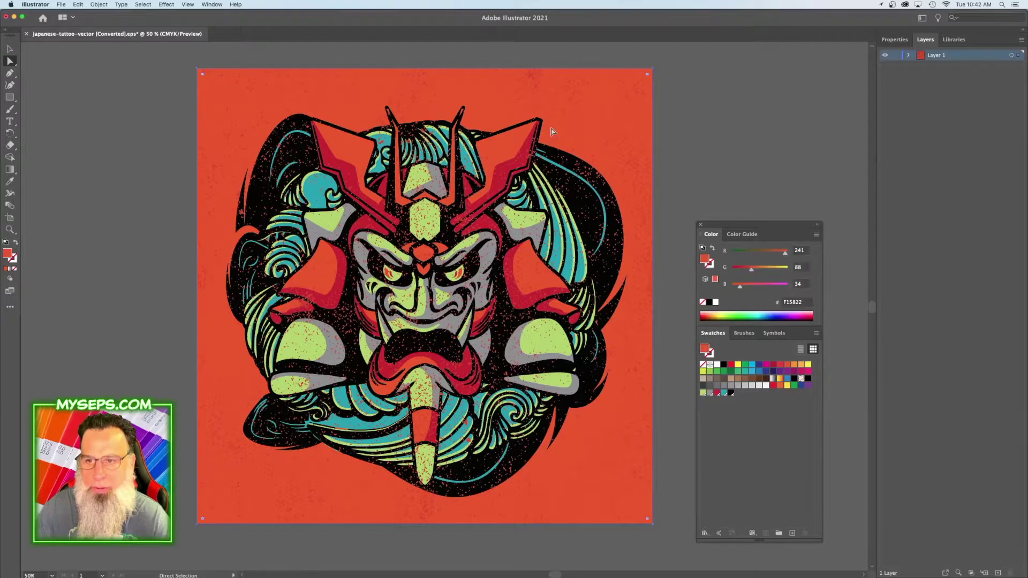
pyautogui.click(142, 4)
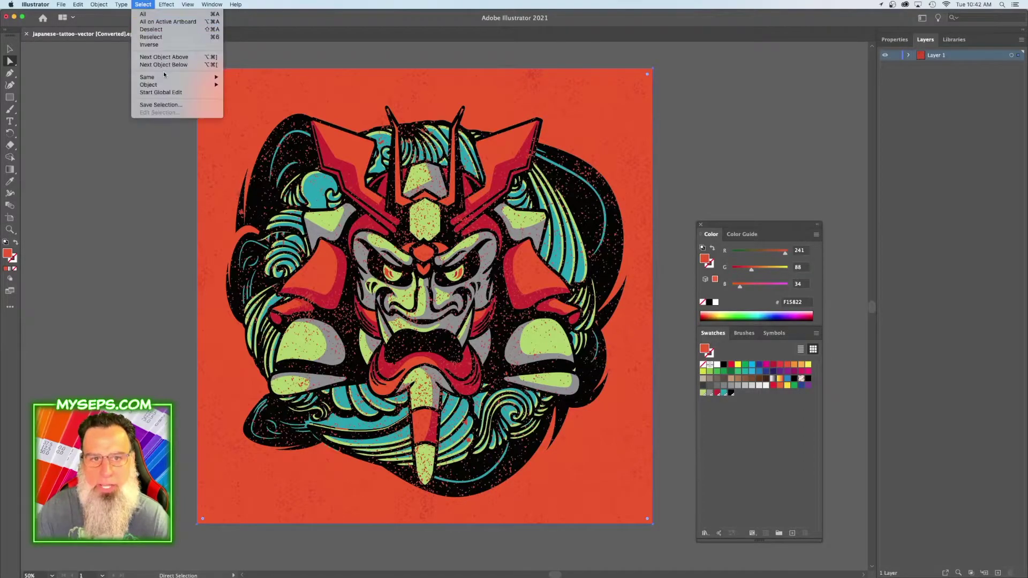
pyautogui.moveTo(161, 76)
pyautogui.click(246, 108)
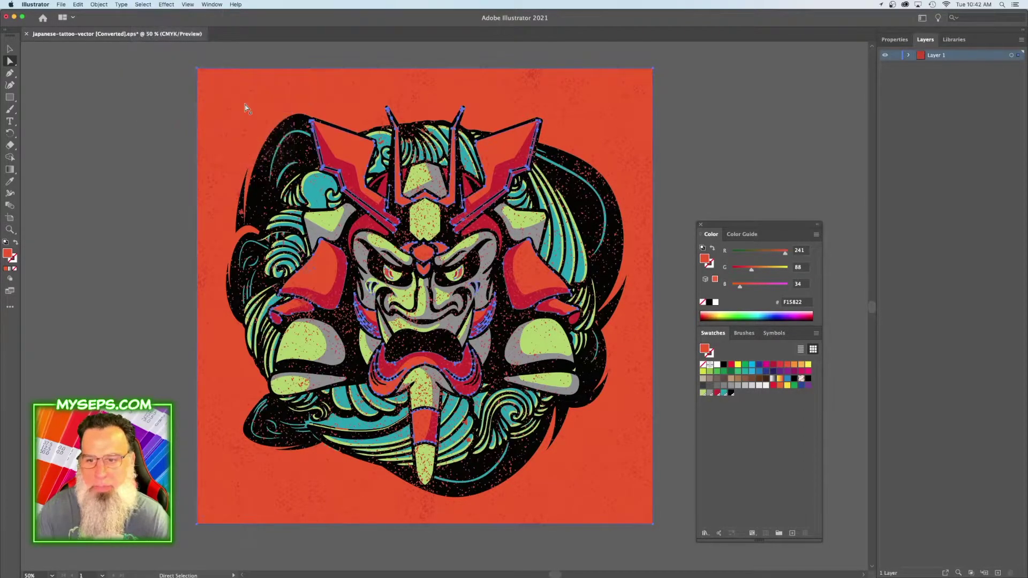
pyautogui.click(717, 366)
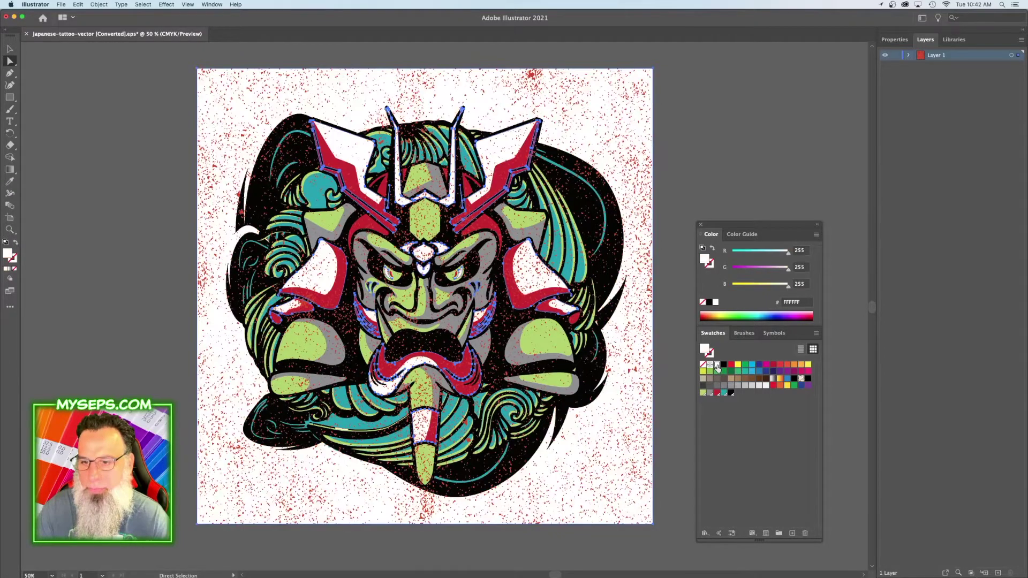
pyautogui.click(696, 183)
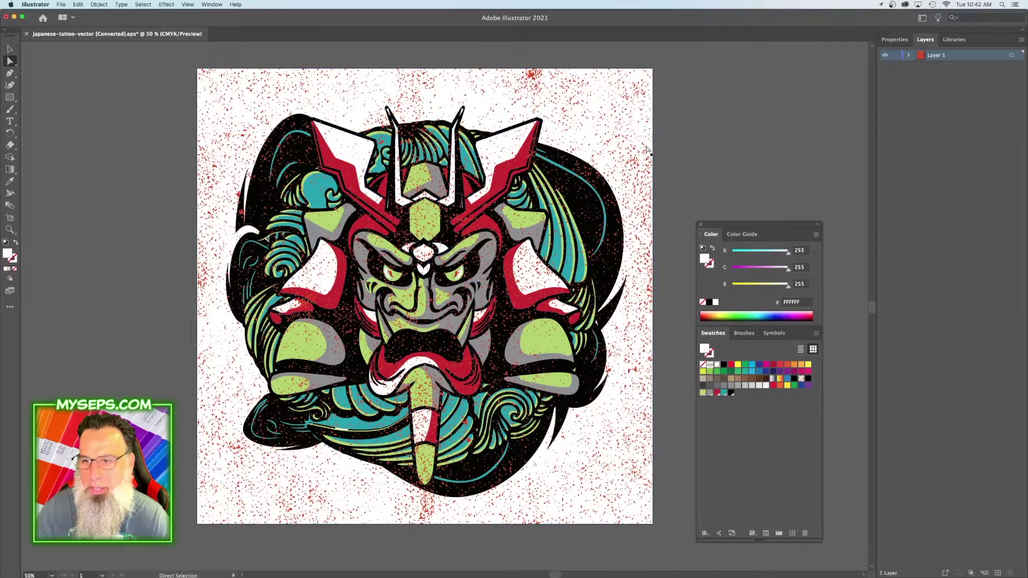
# - Select all the red specks sharing one fill and make them white
pyautogui.click(531, 74)
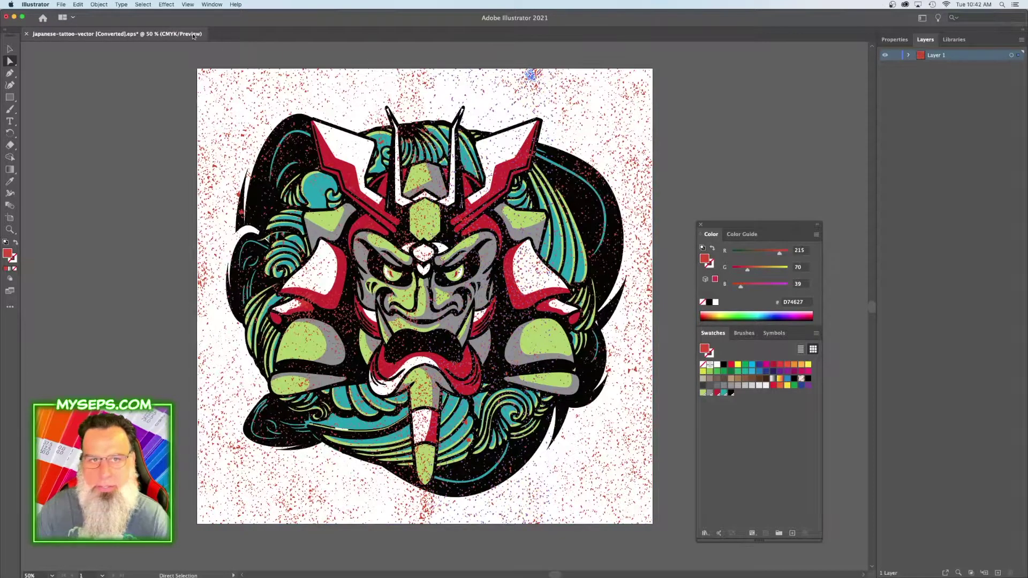
pyautogui.click(143, 4)
pyautogui.moveTo(177, 78)
pyautogui.click(257, 109)
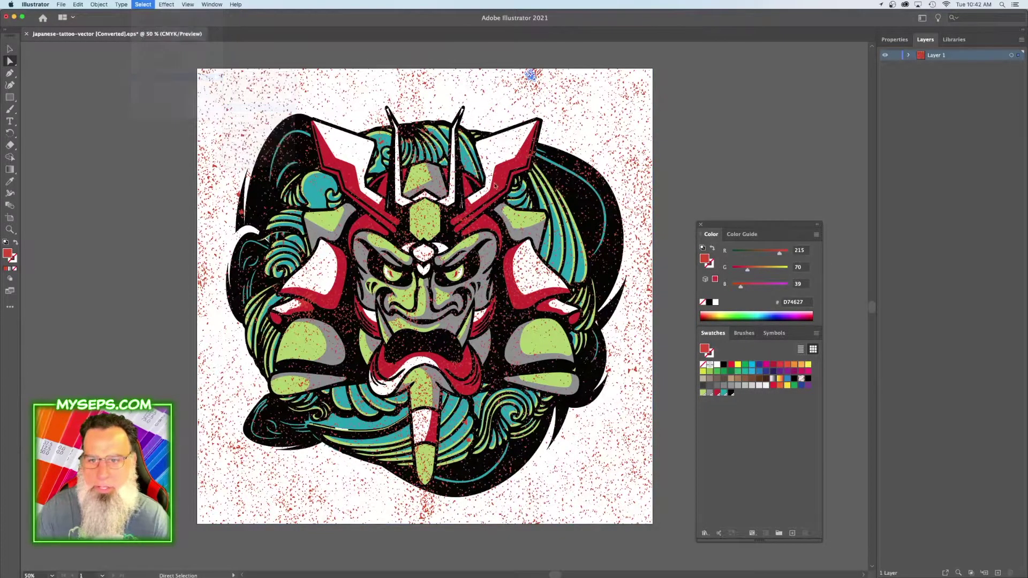
pyautogui.click(717, 365)
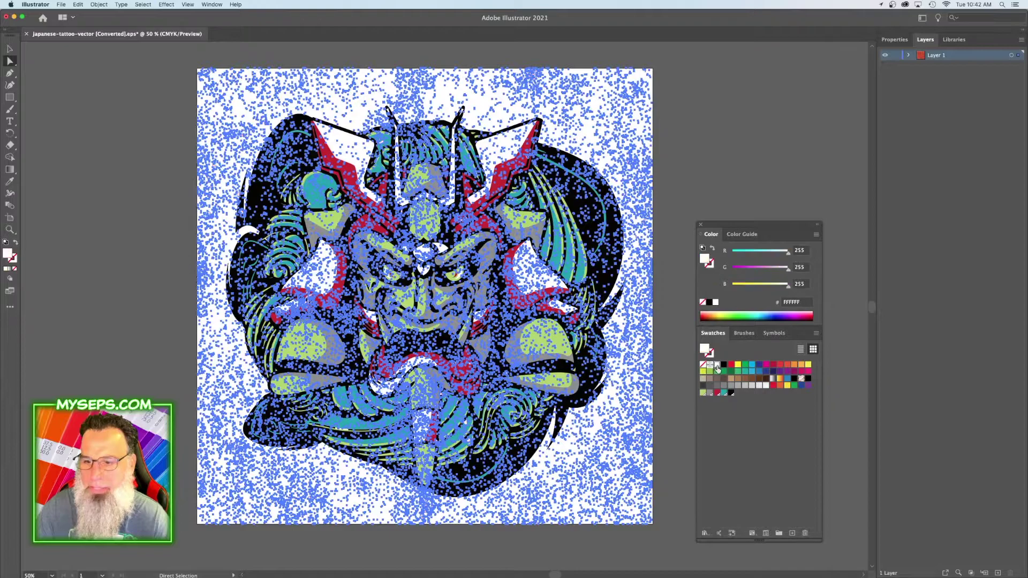
pyautogui.click(697, 167)
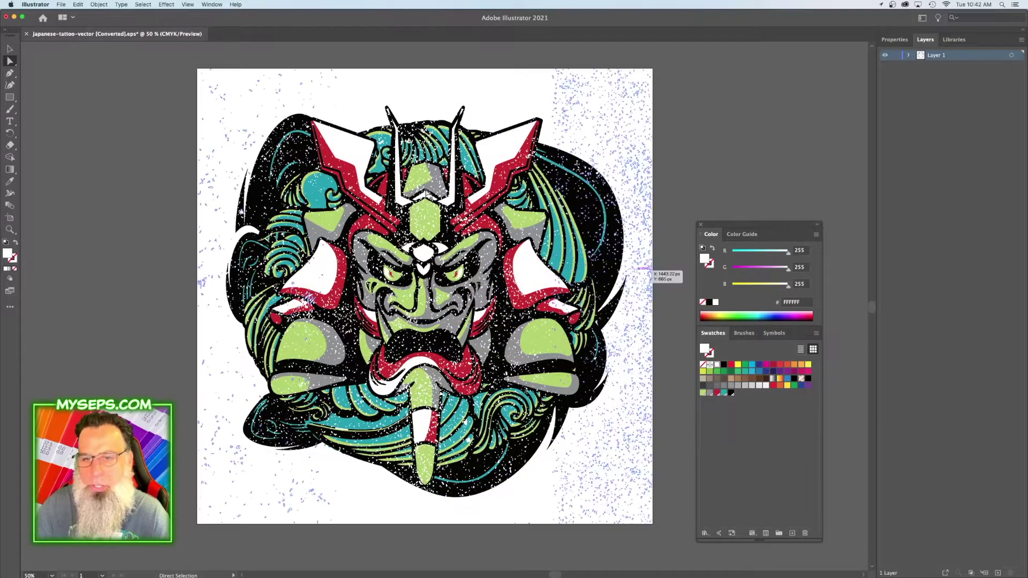
# - Show rulers, drag a vertical guide to the mask's centre, and bring up recent files
pyautogui.press('v')
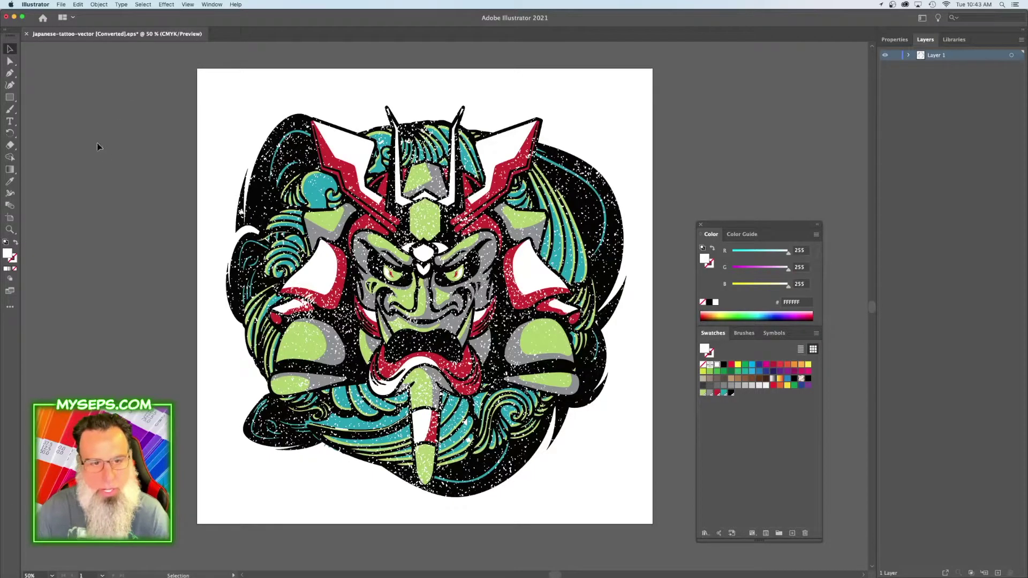
pyautogui.press('a')
pyautogui.press('v')
pyautogui.press('super+r')
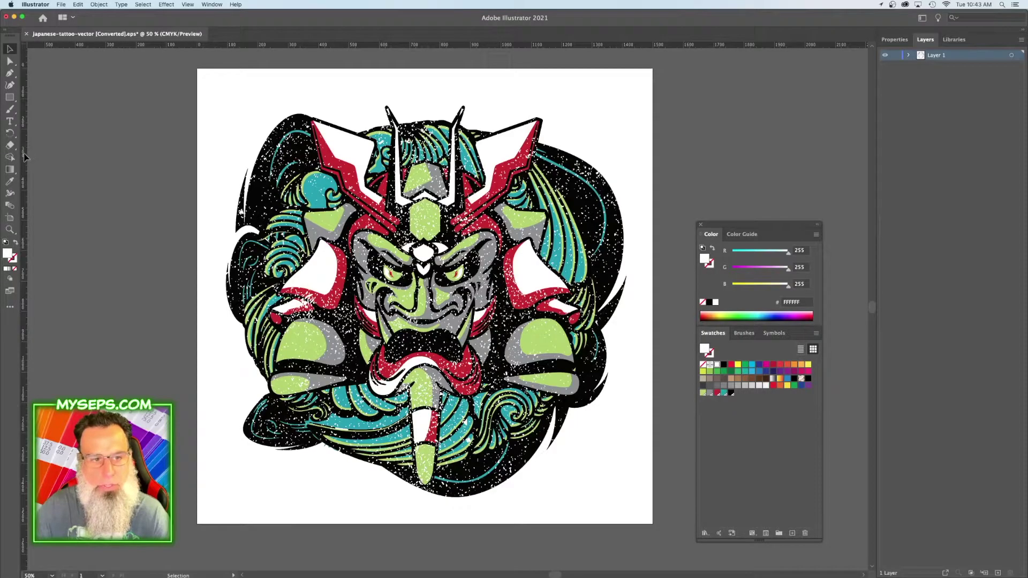
pyautogui.moveTo(24, 157); pyautogui.dragTo(427, 175)
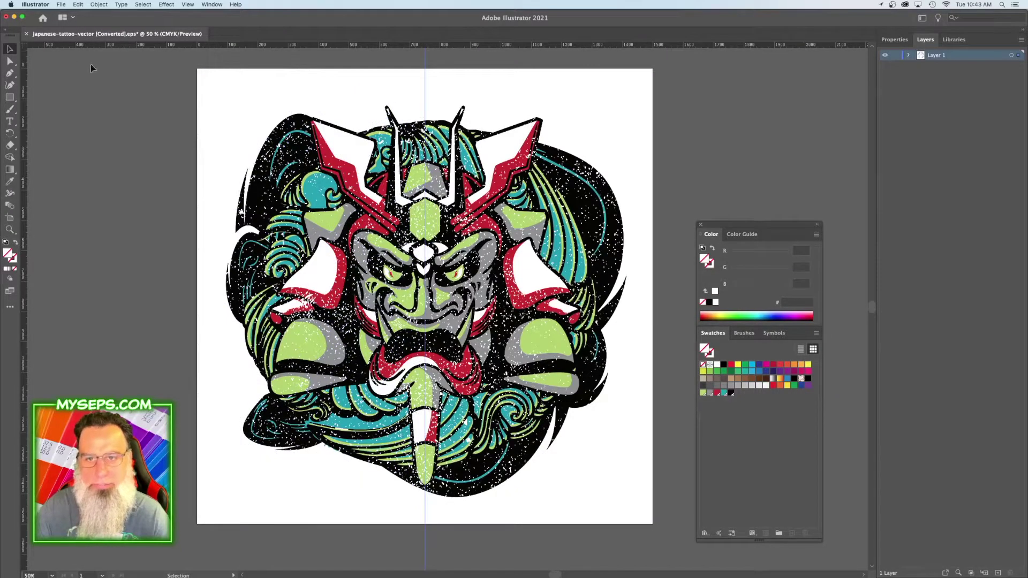
pyautogui.click(61, 5)
# - Copy the mark from reg. mark.ai onto the guide above the art, then Option-drag a copy below
pyautogui.moveTo(107, 37)
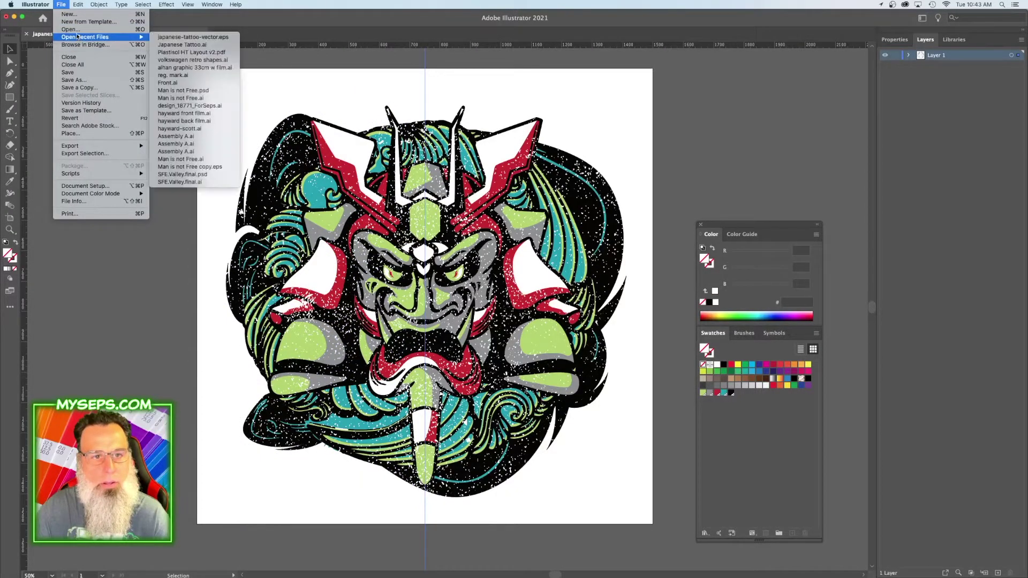
pyautogui.click(190, 76)
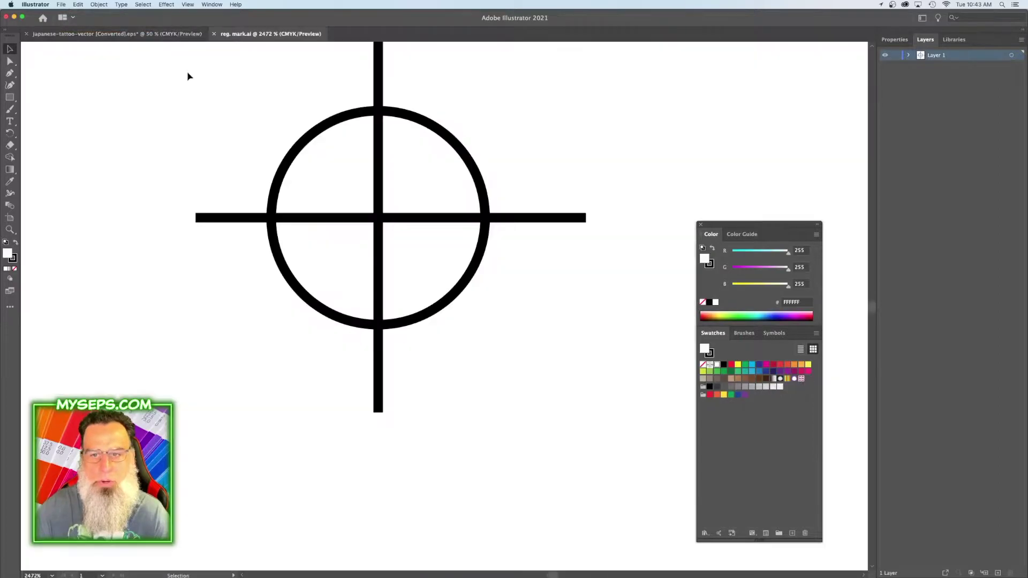
pyautogui.press('super+0')
pyautogui.click(142, 34)
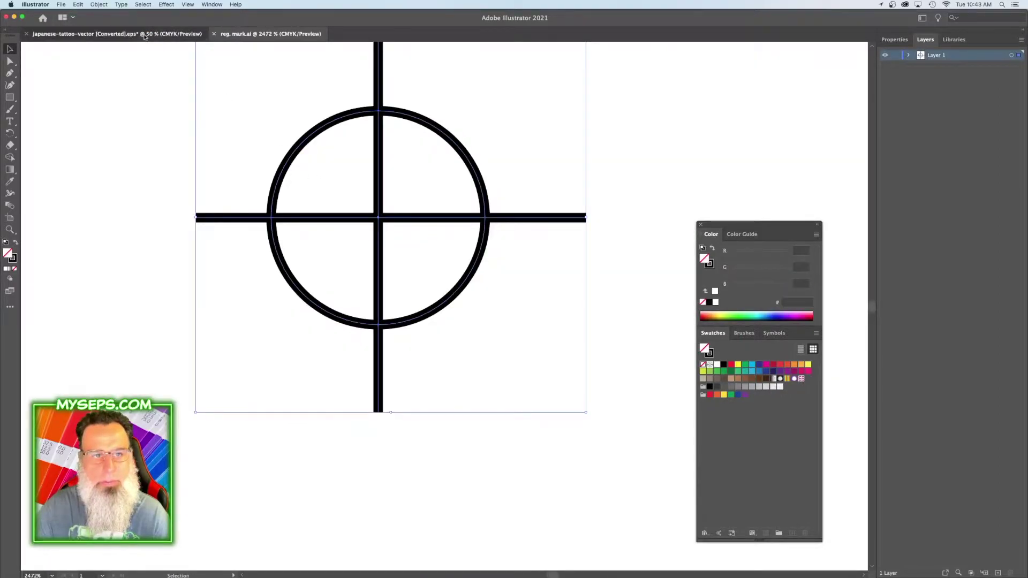
pyautogui.moveTo(214, 87); pyautogui.dragTo(426, 91)
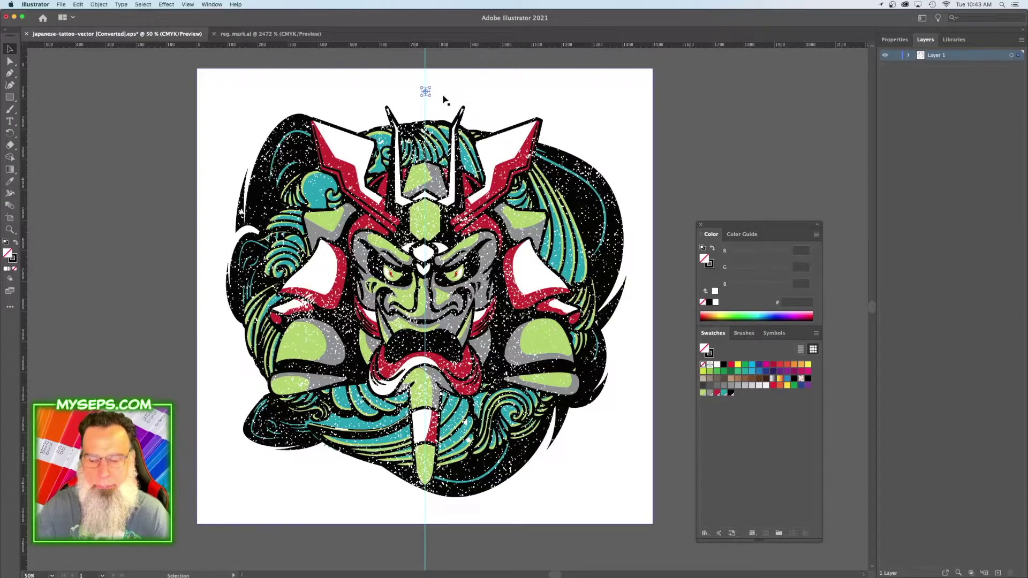
pyautogui.press('v')
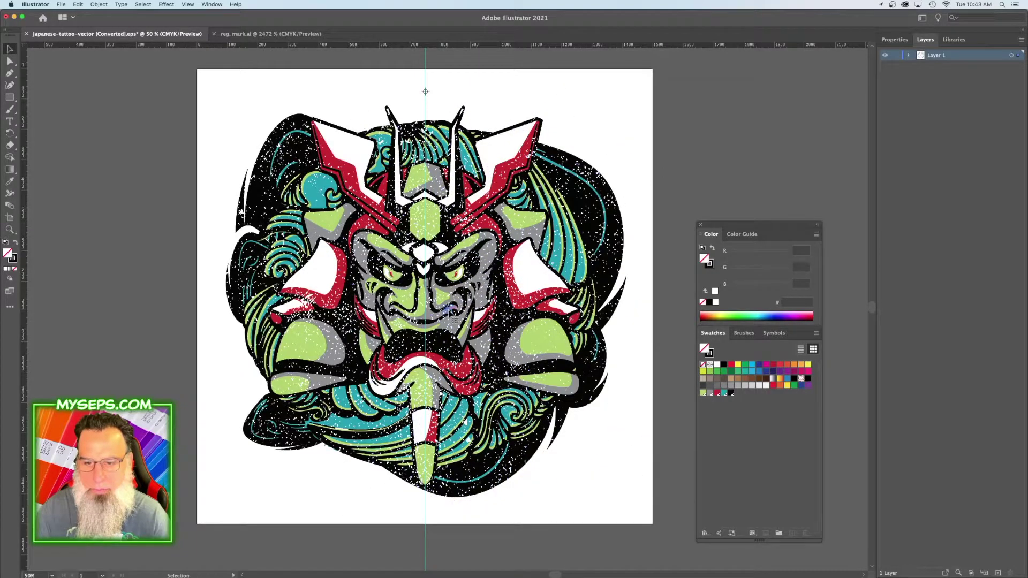
pyautogui.moveTo(450, 321); pyautogui.dragTo(432, 514)
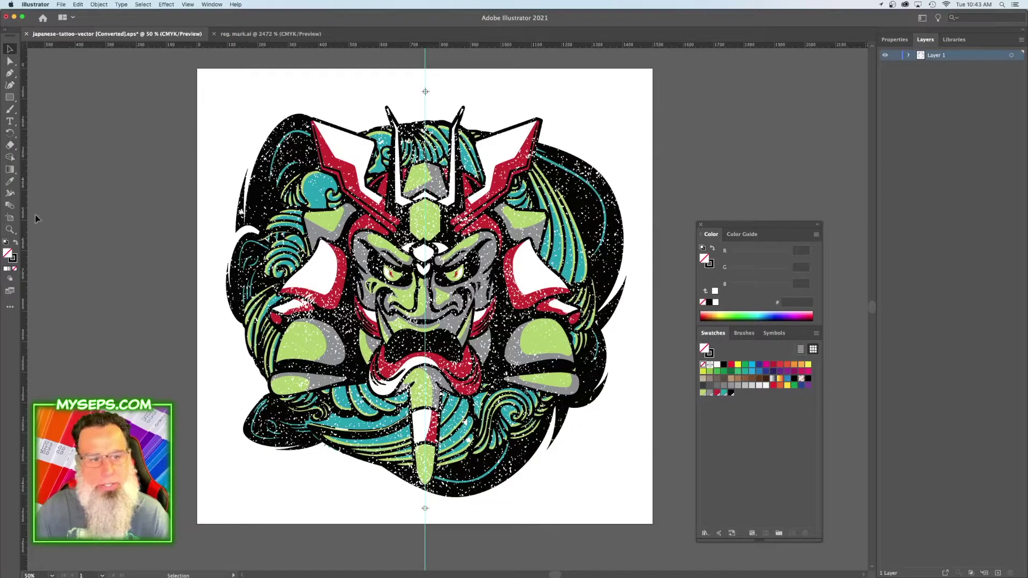
pyautogui.click(11, 99)
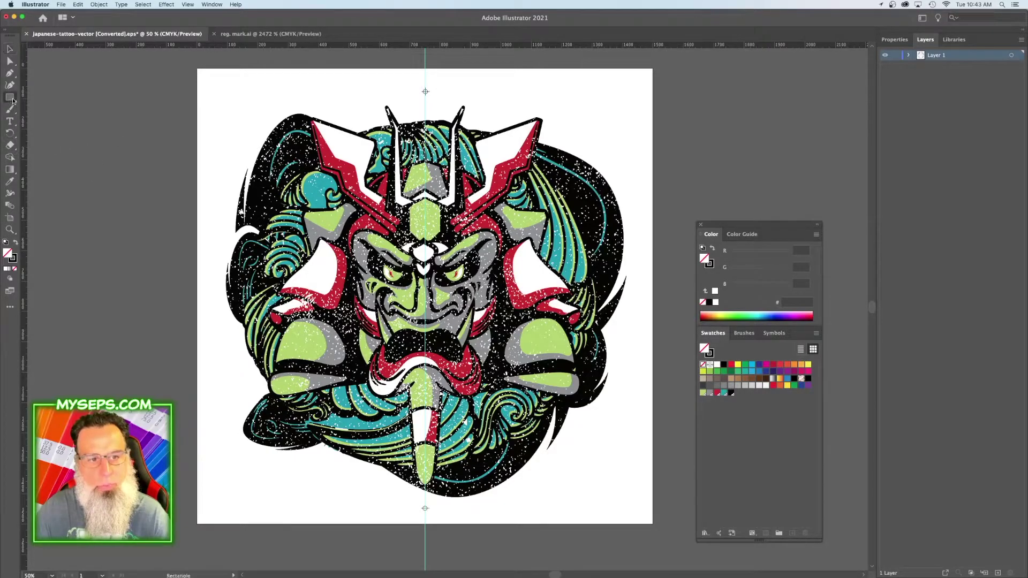
pyautogui.moveTo(12, 101); pyautogui.dragTo(40, 114)
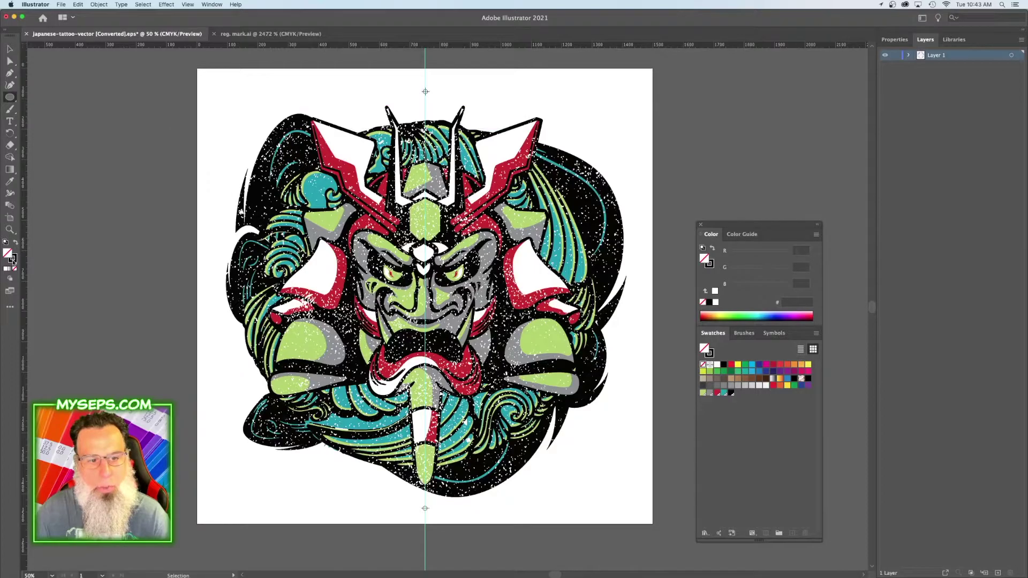
pyautogui.click(13, 259)
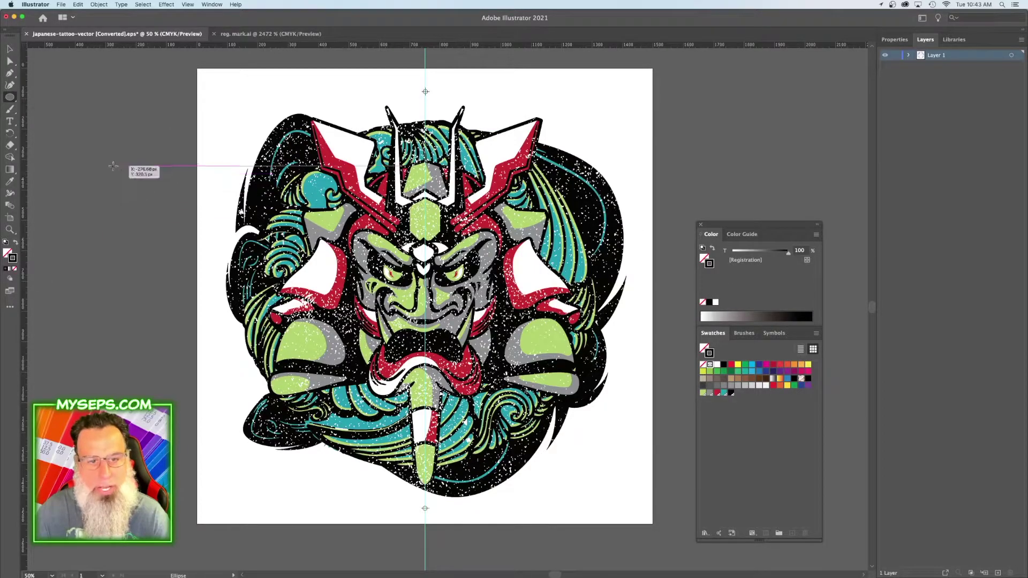
pyautogui.moveTo(113, 166); pyautogui.dragTo(180, 232)
pyautogui.press('v')
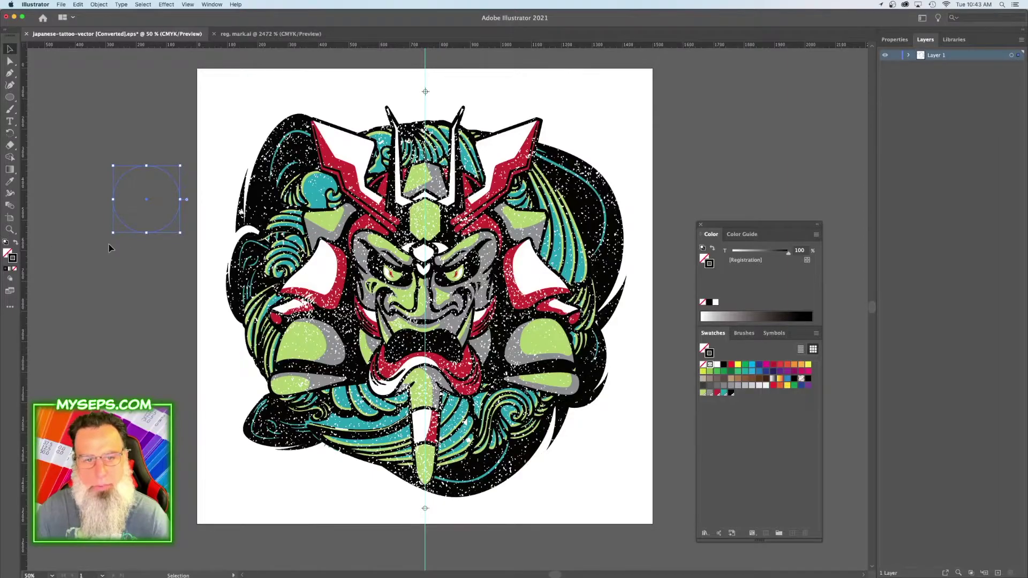
pyautogui.moveTo(167, 232); pyautogui.dragTo(238, 132)
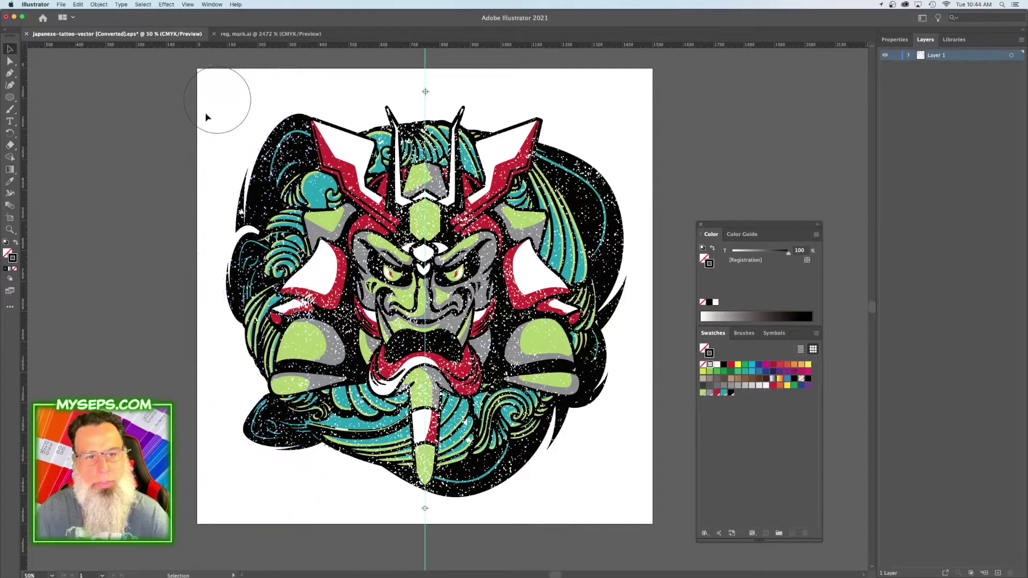
pyautogui.click(184, 94)
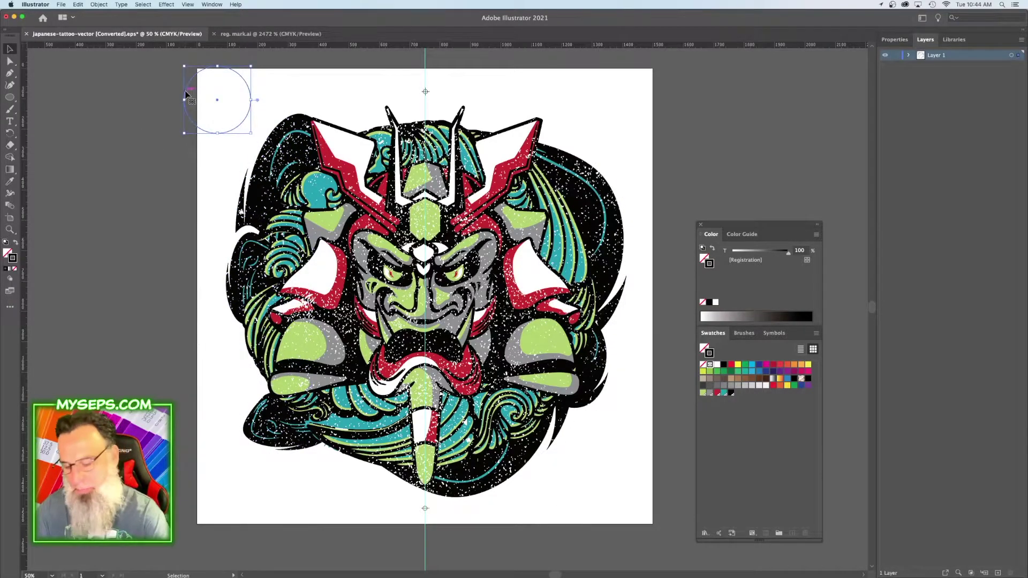
pyautogui.press('Delete')
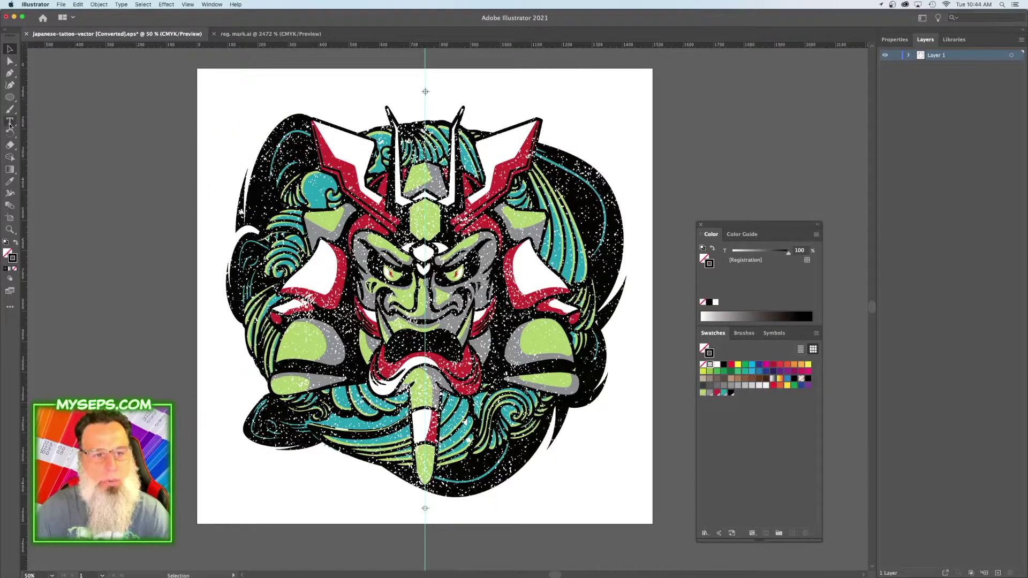
pyautogui.click(9, 121)
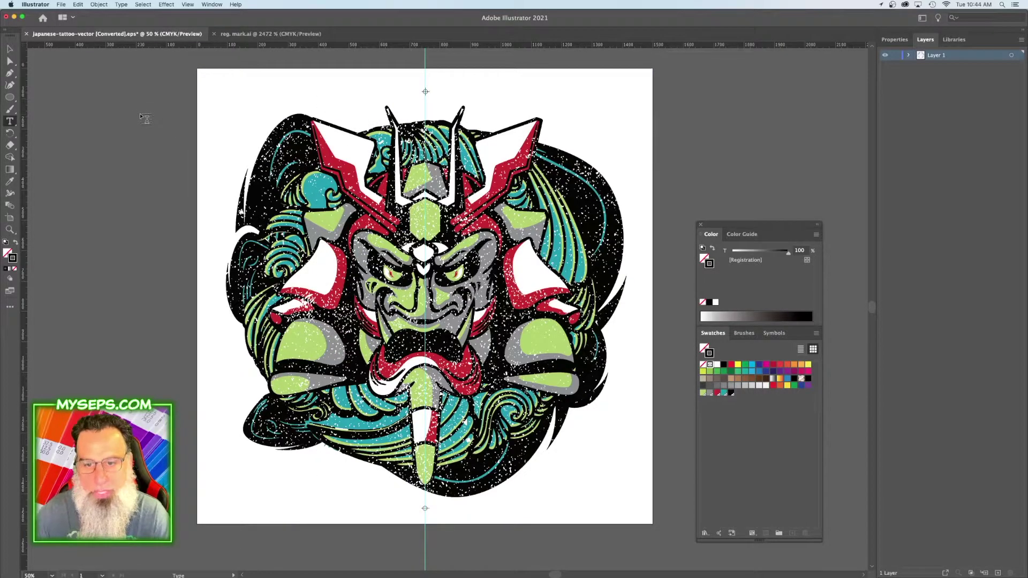
# - Move the 2. grey label onto the artboard near the top guide
pyautogui.click(164, 136)
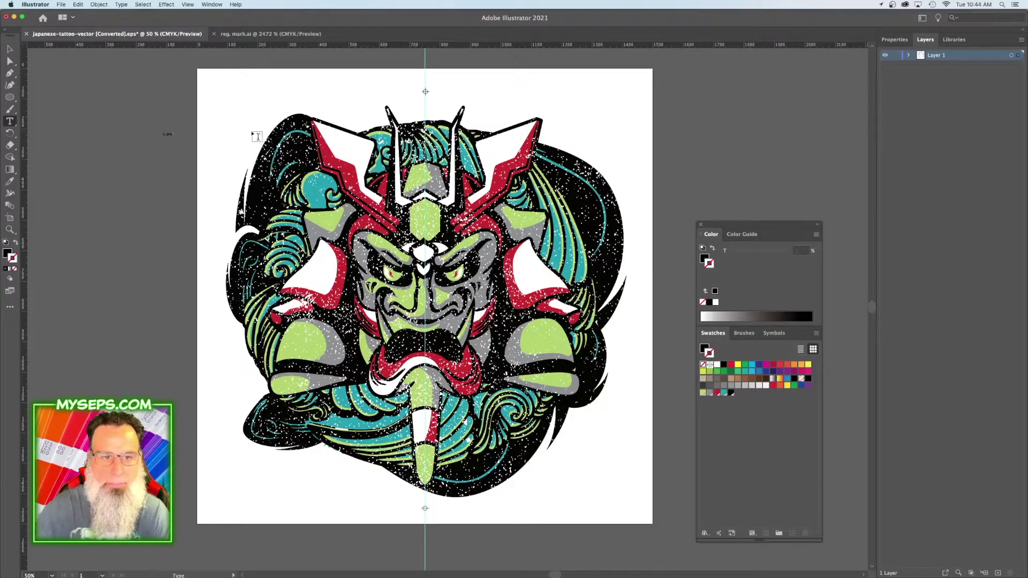
pyautogui.click(10, 49)
pyautogui.moveTo(169, 144); pyautogui.dragTo(344, 112)
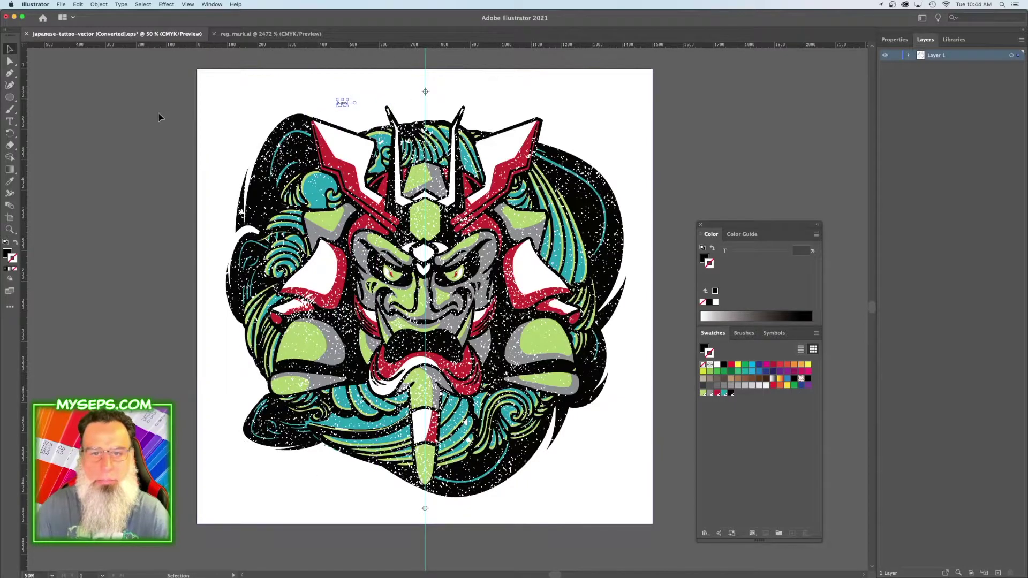
pyautogui.moveTo(341, 105); pyautogui.dragTo(383, 95)
pyautogui.keyDown('super'); pyautogui.click(440, 233); pyautogui.keyUp('super')
pyautogui.keyDown('super'); pyautogui.click(440, 233); pyautogui.keyUp('super')
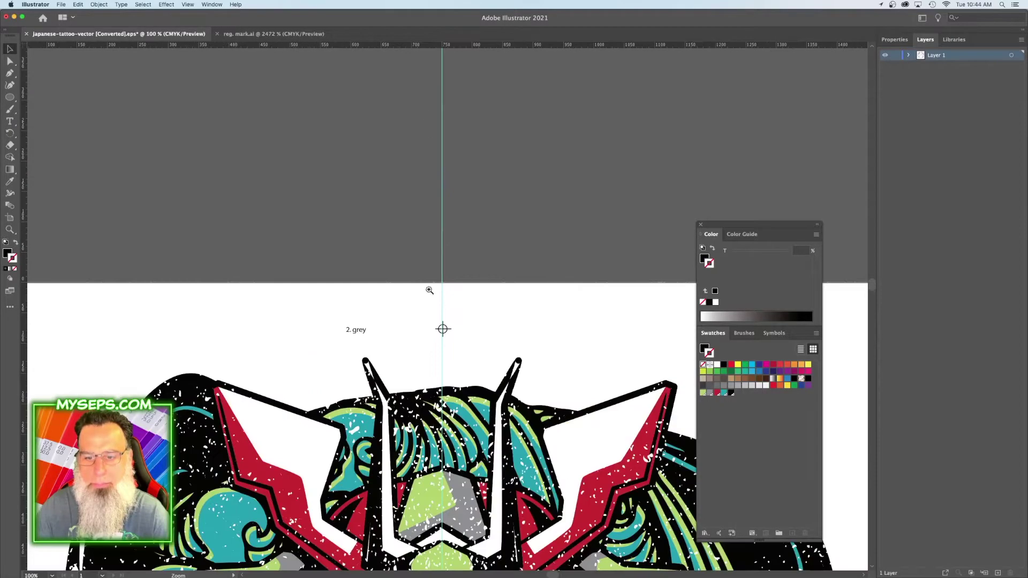
pyautogui.moveTo(426, 289); pyautogui.dragTo(433, 146)
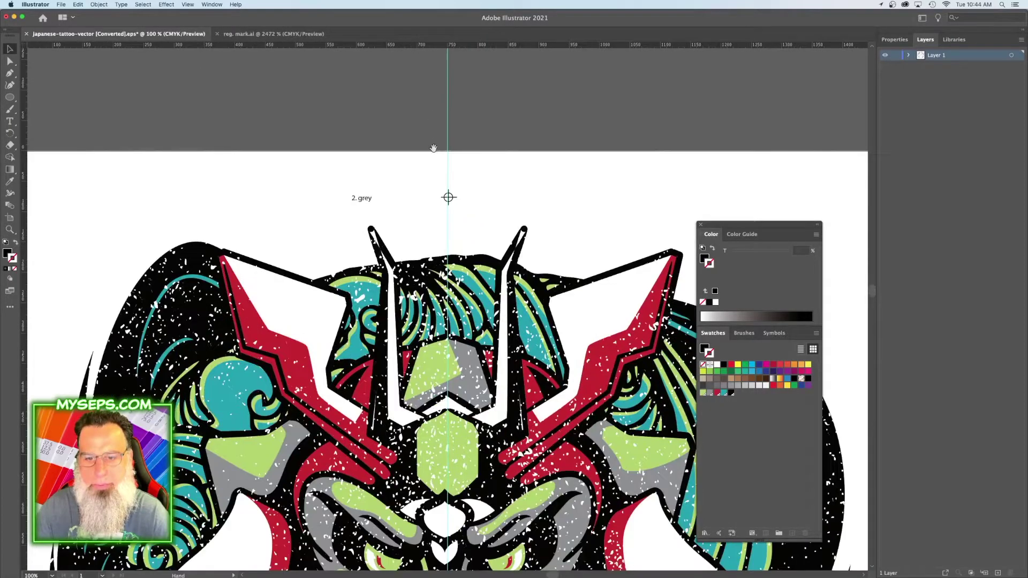
# - Add the red and blue labels and line them up beside 2. grey
pyautogui.click(15, 124)
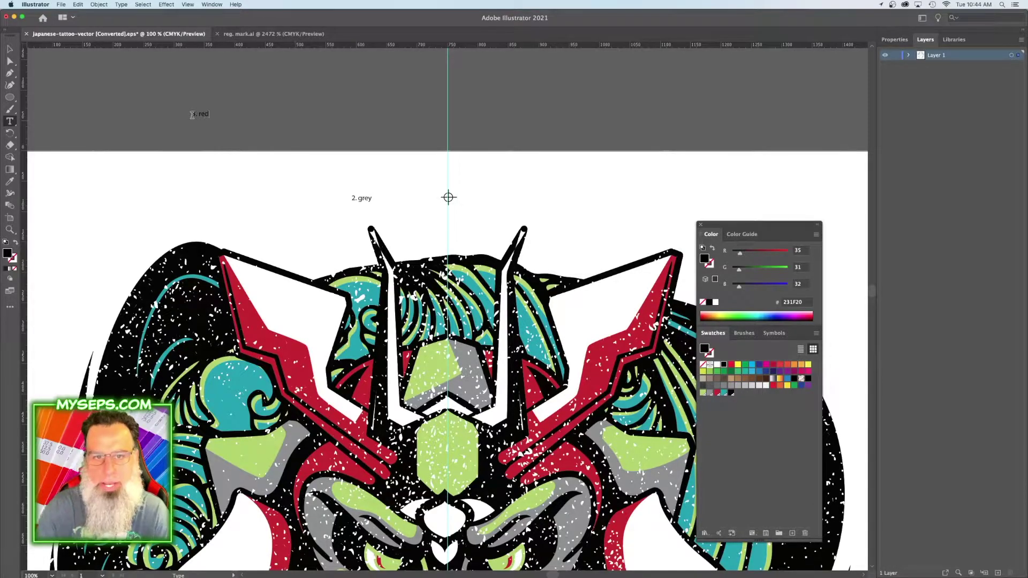
pyautogui.press('Escape')
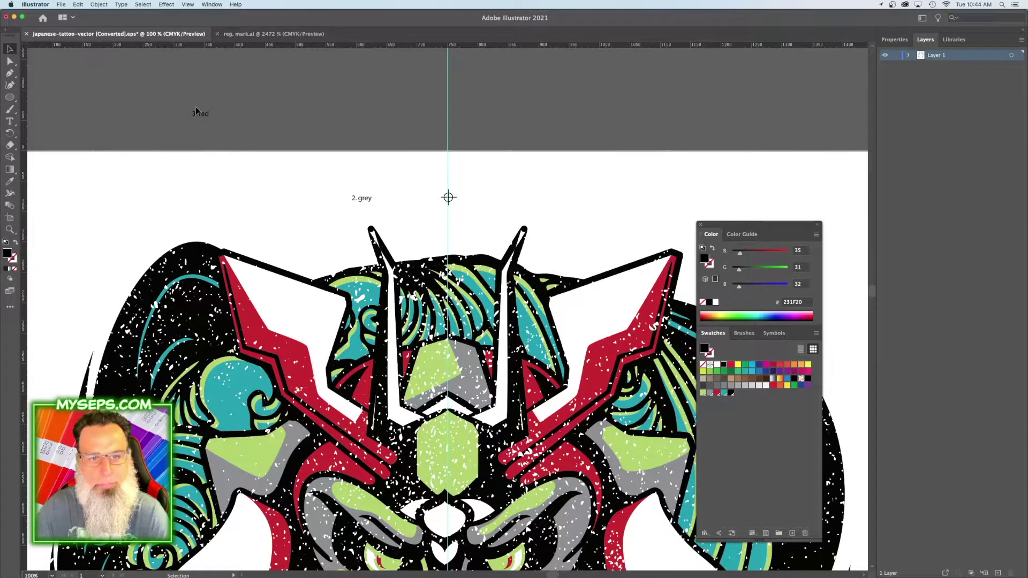
pyautogui.moveTo(202, 111); pyautogui.dragTo(378, 199)
pyautogui.press('t')
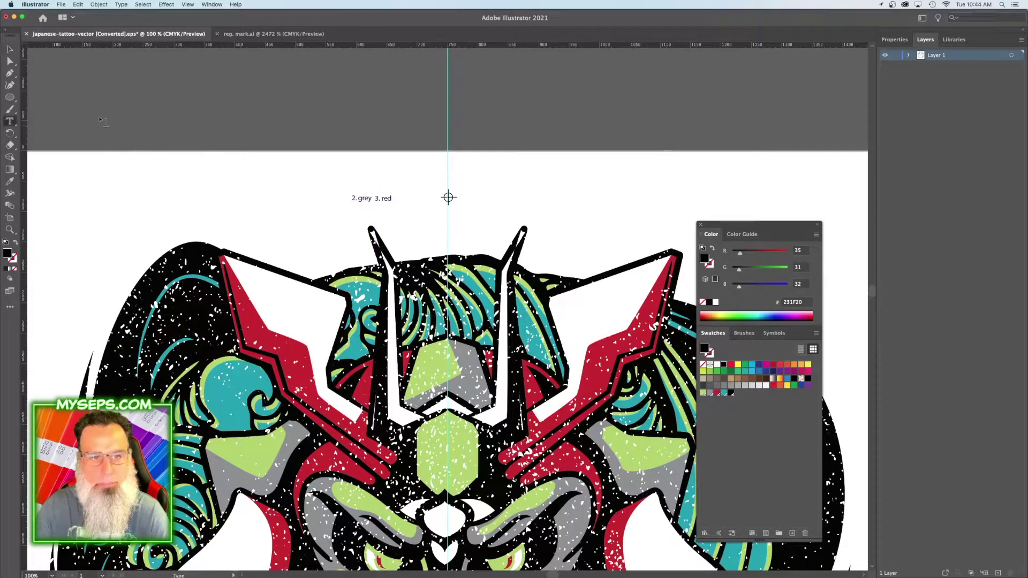
pyautogui.click(140, 117)
pyautogui.press('BackSpace')
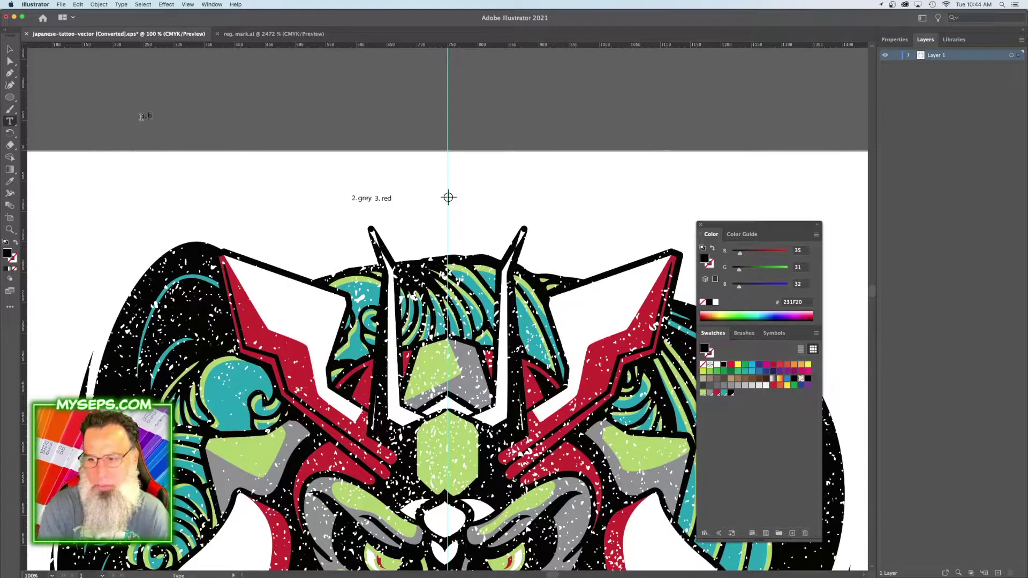
pyautogui.press('Escape')
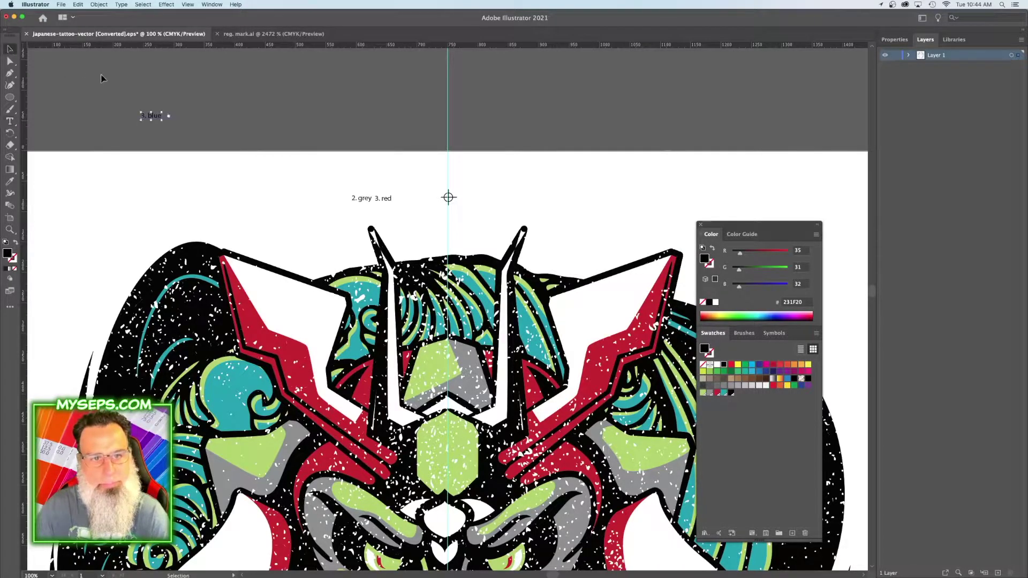
pyautogui.moveTo(137, 121); pyautogui.dragTo(406, 204)
pyautogui.click(399, 172)
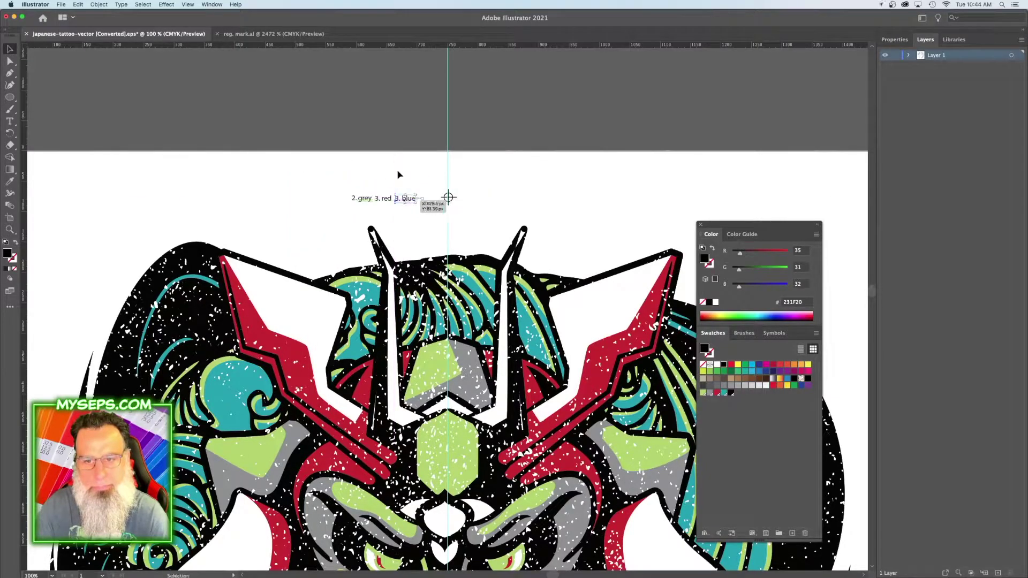
# - Place the white label by the registration mark and renumber labels to 4. blue and 5. white
pyautogui.click(12, 122)
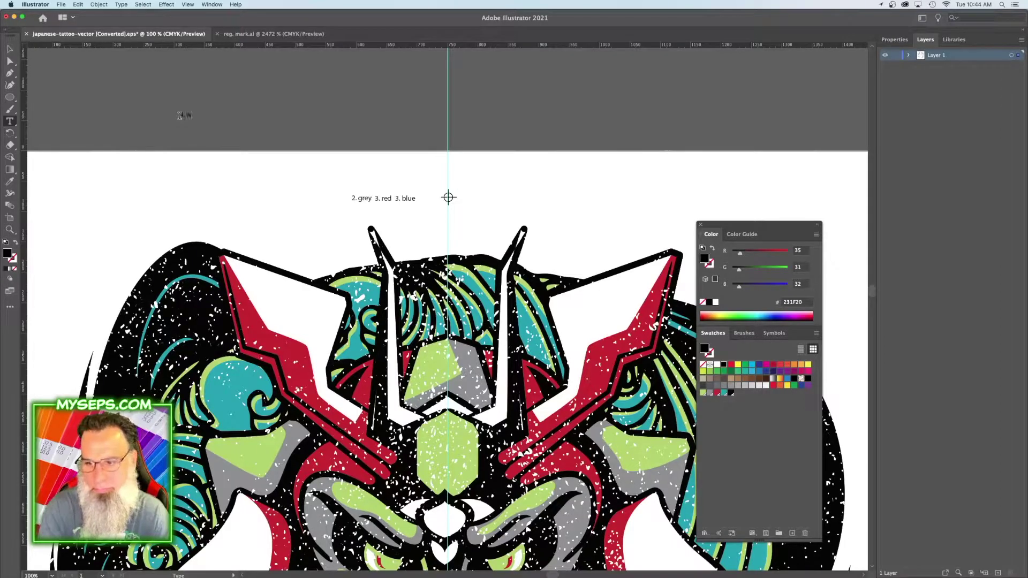
pyautogui.press('Escape')
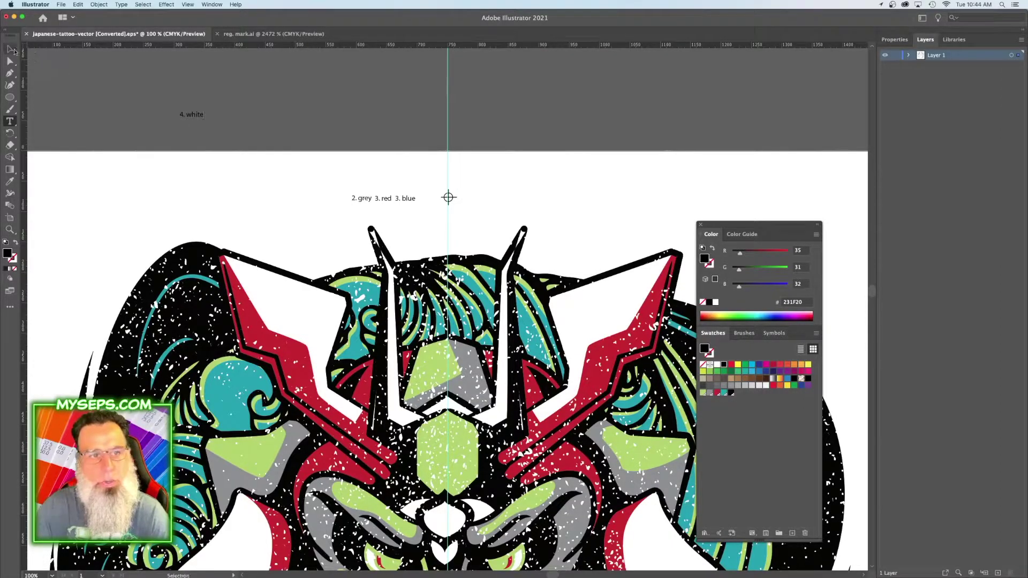
pyautogui.moveTo(197, 124); pyautogui.dragTo(481, 206)
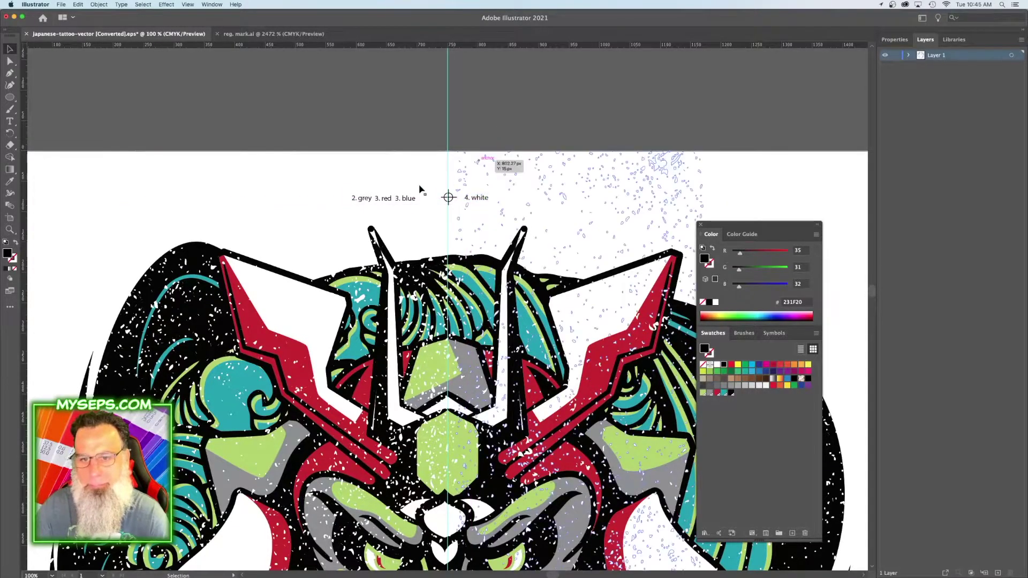
pyautogui.moveTo(389, 199); pyautogui.dragTo(387, 206)
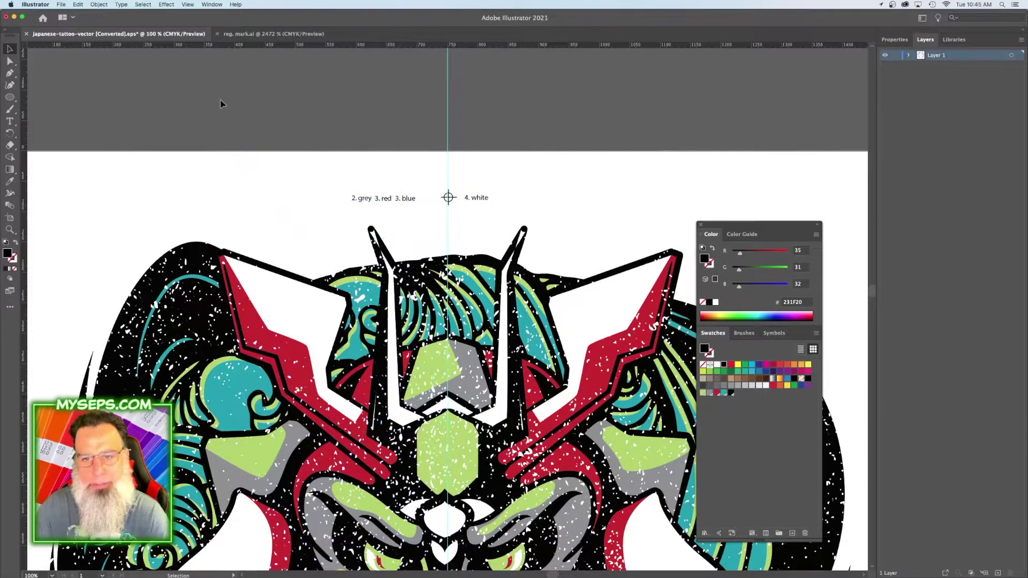
pyautogui.click(9, 121)
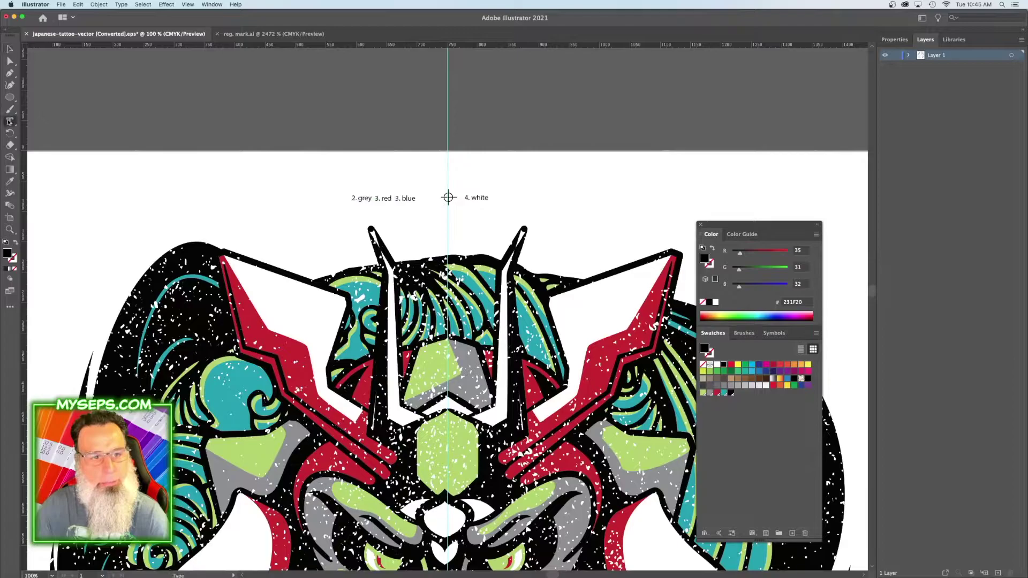
pyautogui.doubleClick(396, 198)
pyautogui.write('4')
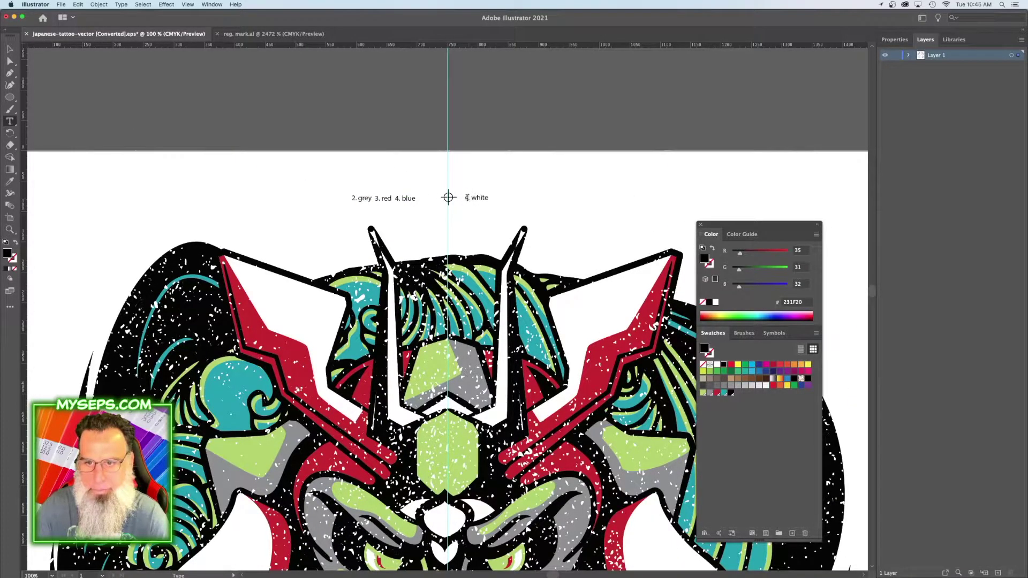
pyautogui.doubleClick(465, 198)
pyautogui.write('5')
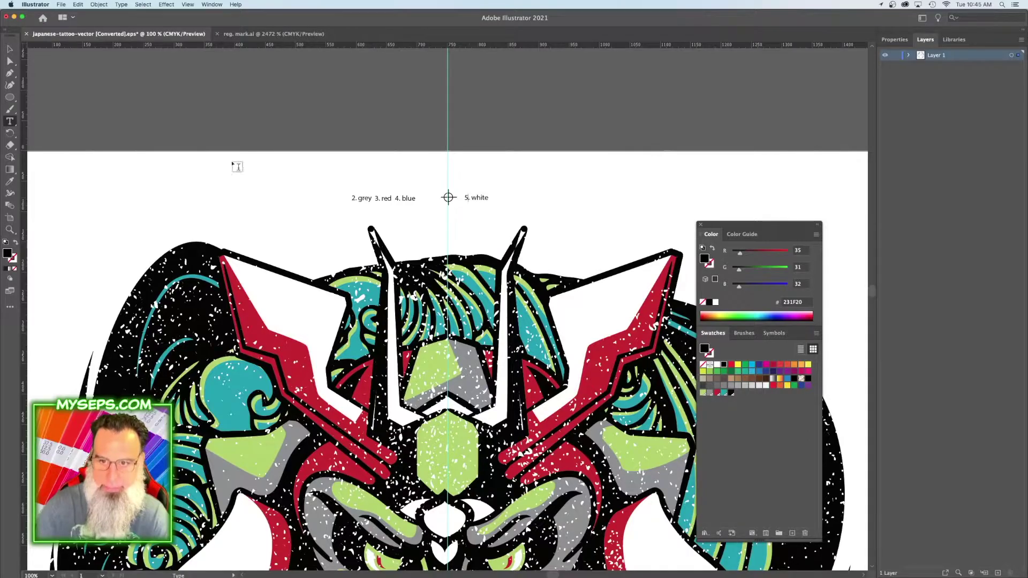
pyautogui.press('Escape')
# - Create a 6. black label and place it next to 5. white
pyautogui.click(9, 121)
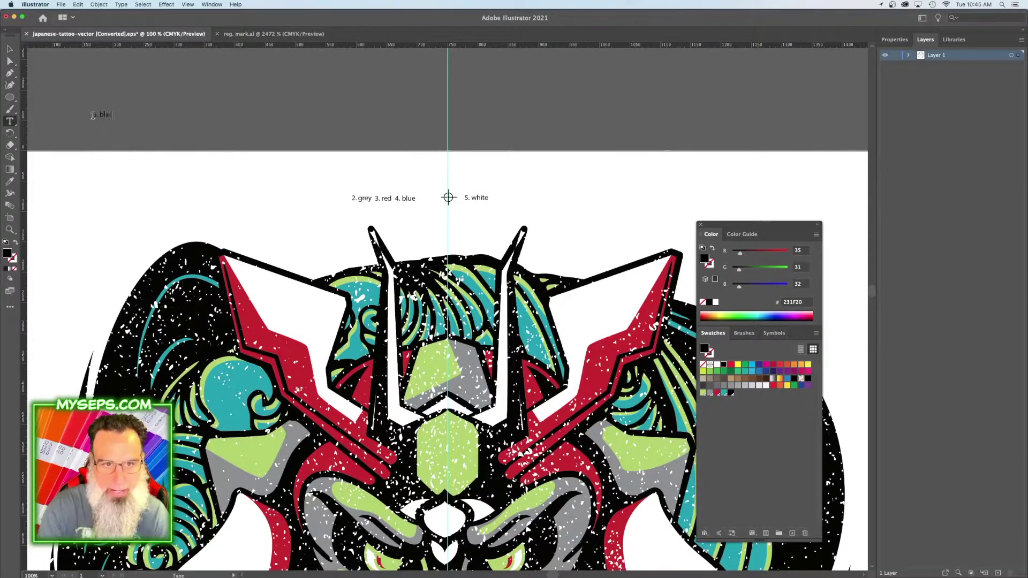
pyautogui.click(12, 50)
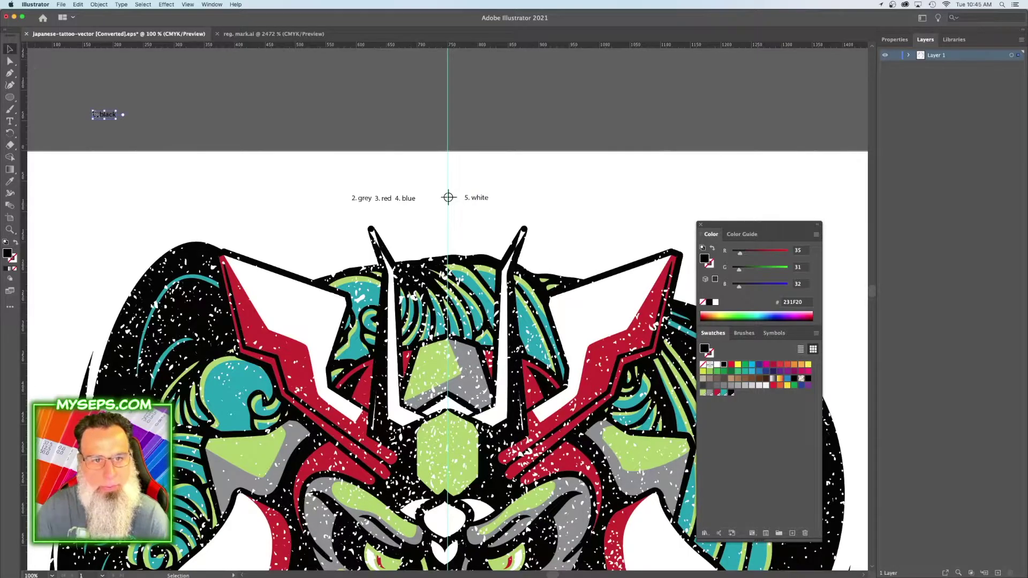
pyautogui.moveTo(96, 115); pyautogui.dragTo(507, 201)
pyautogui.click(511, 130)
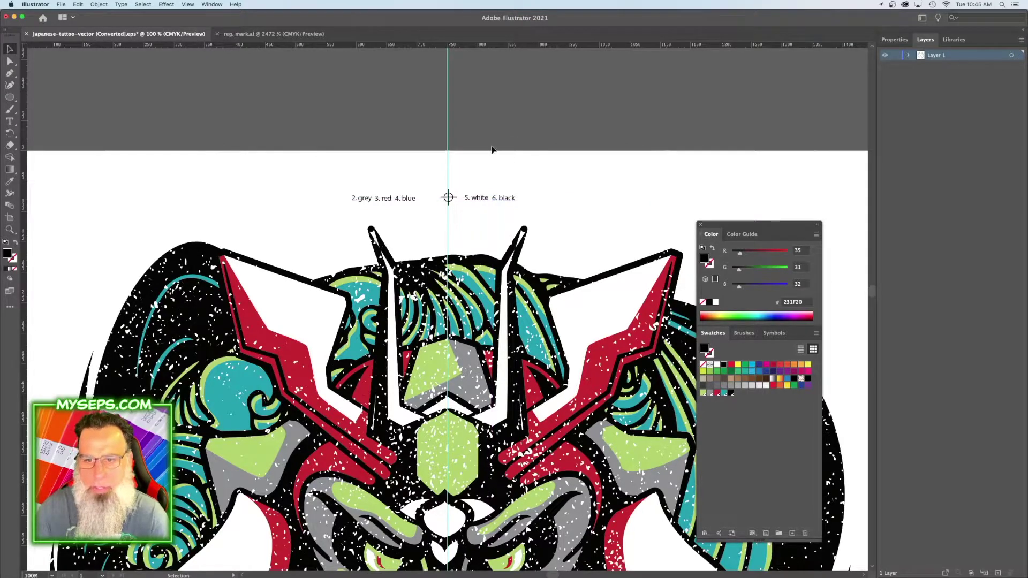
pyautogui.click(360, 199)
pyautogui.click(383, 199)
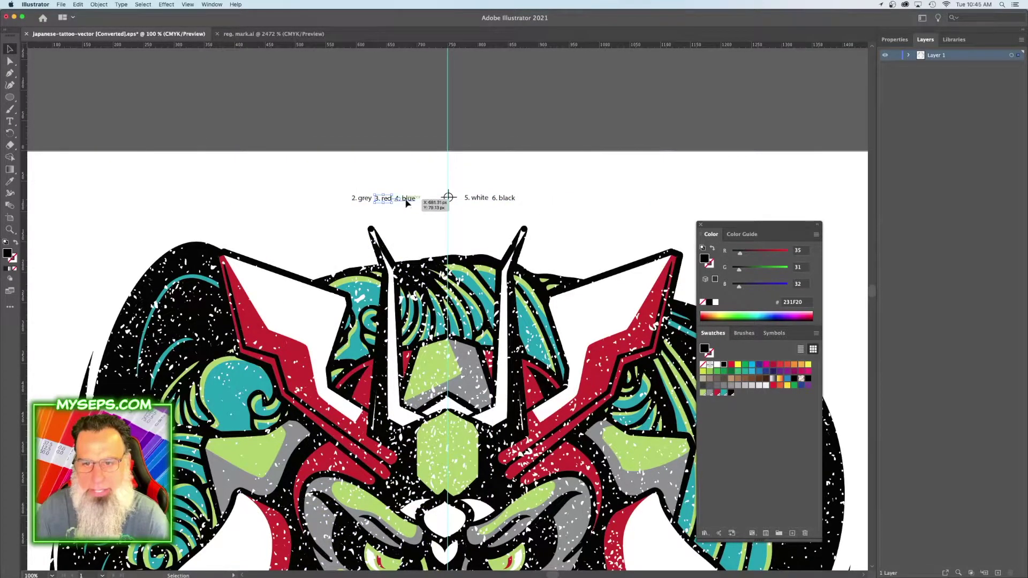
# - Apply the grey, red, blue, white and black swatches to labels 2 through 6 respectively
pyautogui.click(362, 199)
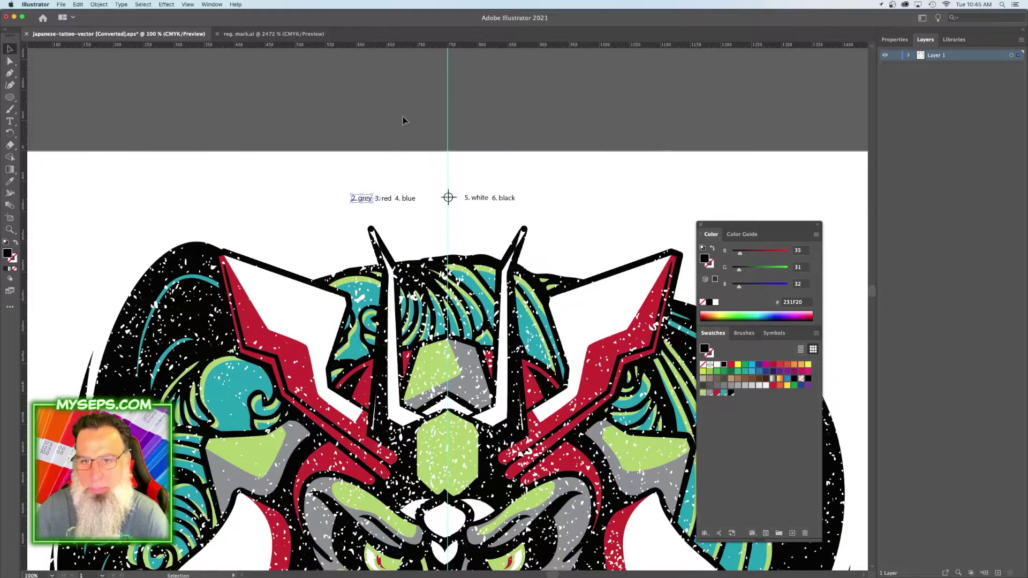
pyautogui.click(710, 394)
pyautogui.click(384, 199)
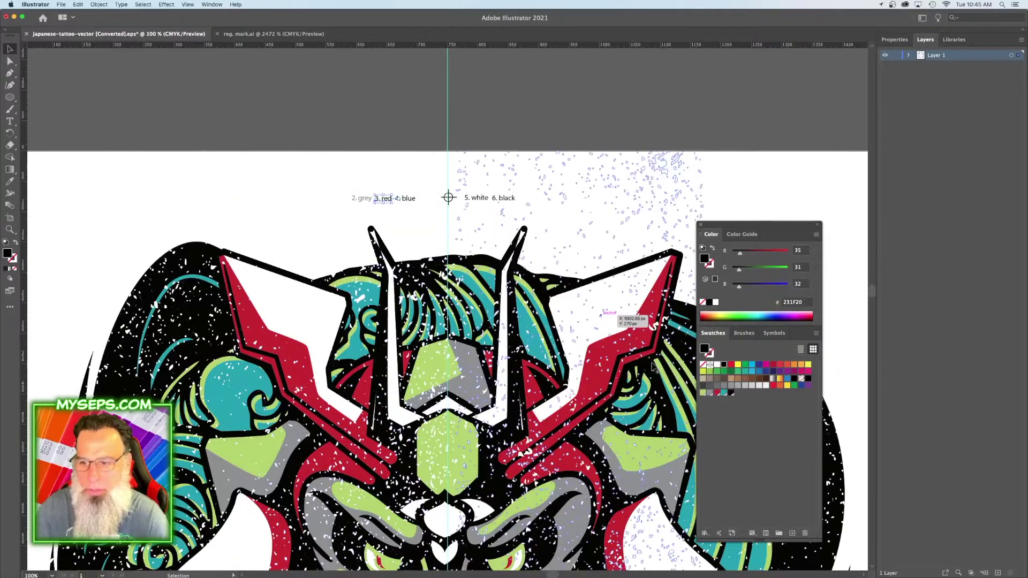
pyautogui.click(717, 393)
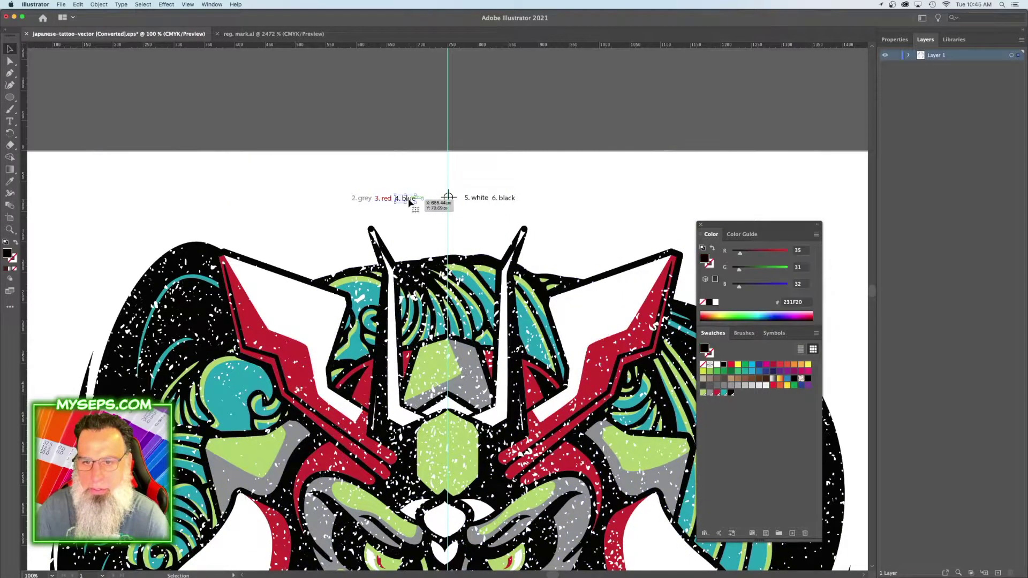
pyautogui.click(407, 198)
pyautogui.click(724, 394)
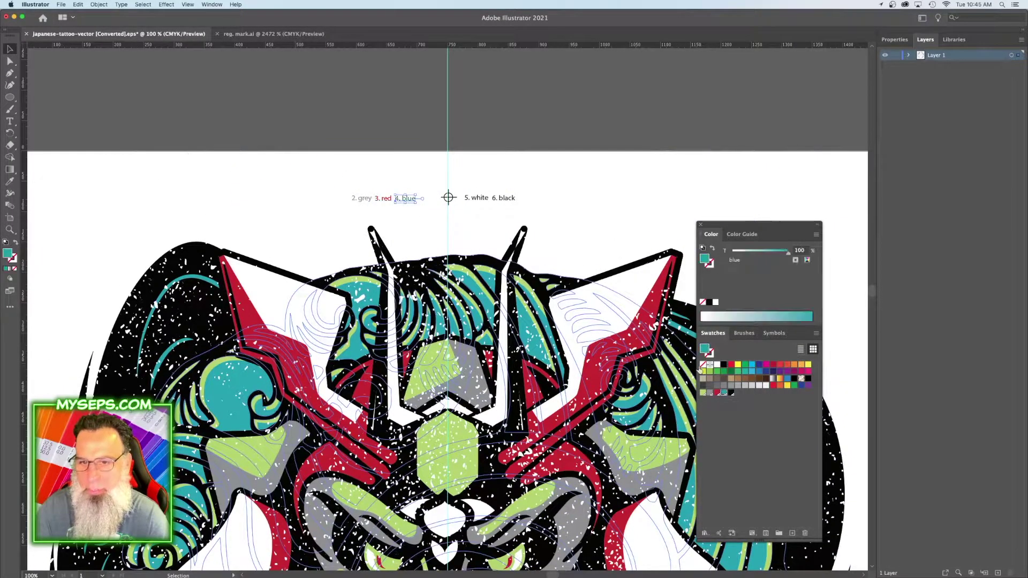
pyautogui.click(477, 198)
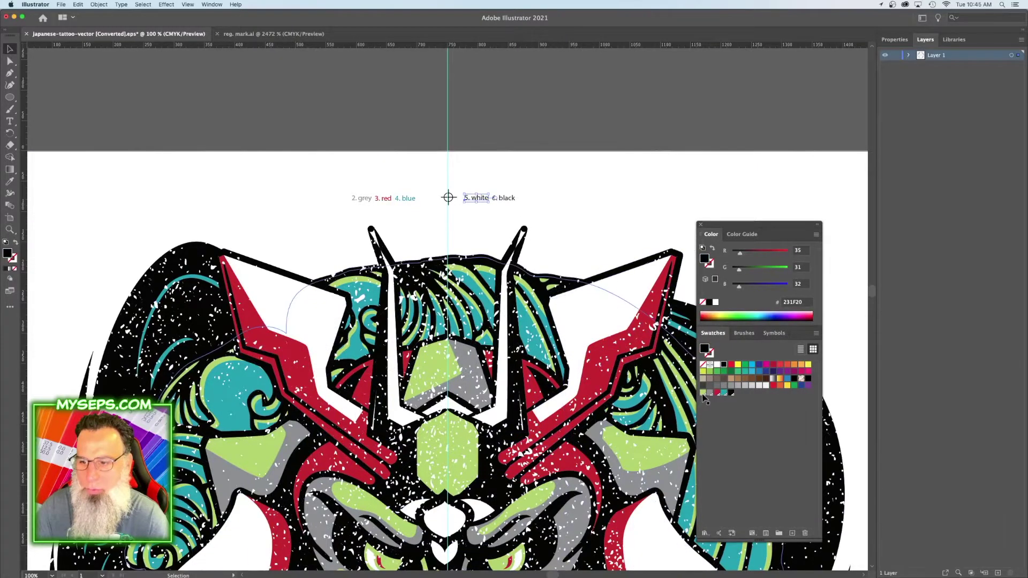
pyautogui.click(503, 200)
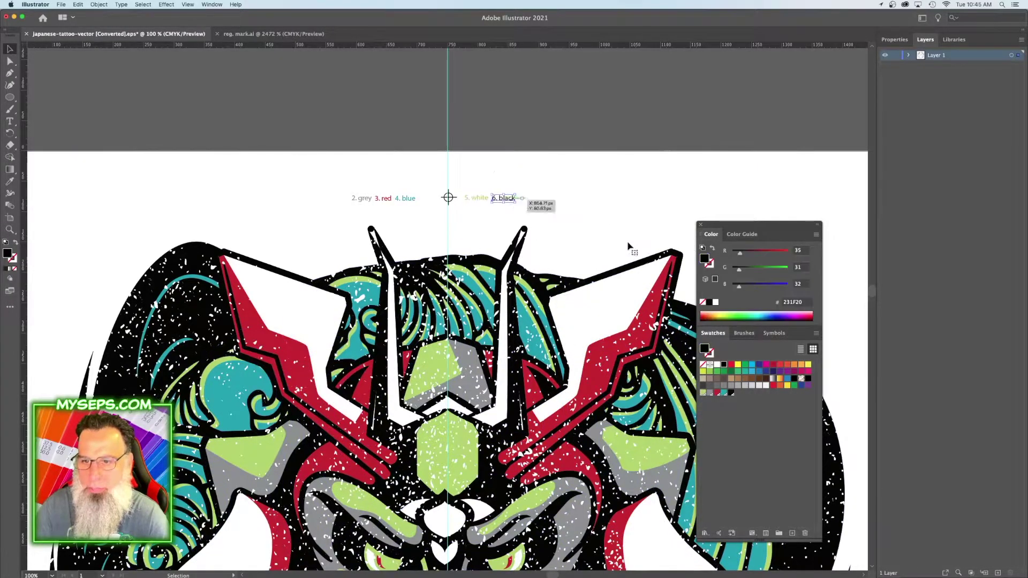
pyautogui.click(730, 394)
pyautogui.click(615, 122)
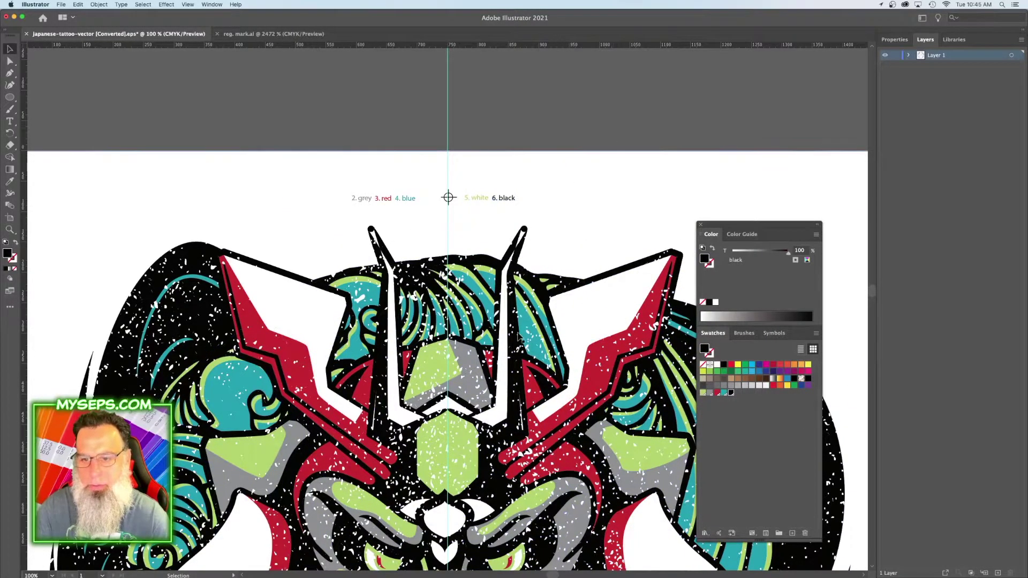
pyautogui.press('super+minus')
pyautogui.press('super+minus')
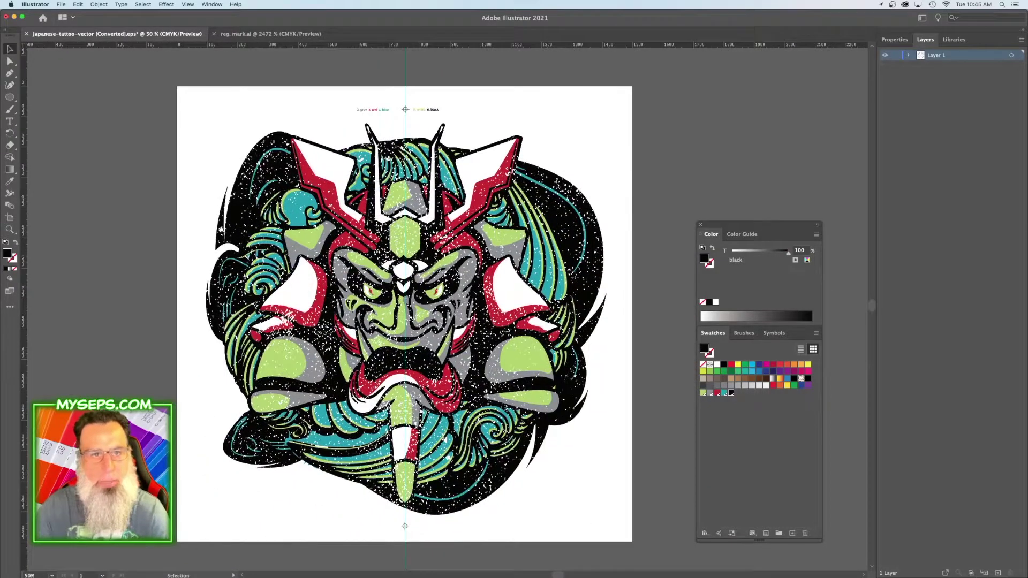
# - Save the artwork as the Illustrator file 'japanese-tattoo-vector seps.ai', dropping ' [Converted]' from the name
pyautogui.click(61, 4)
pyautogui.click(258, 155)
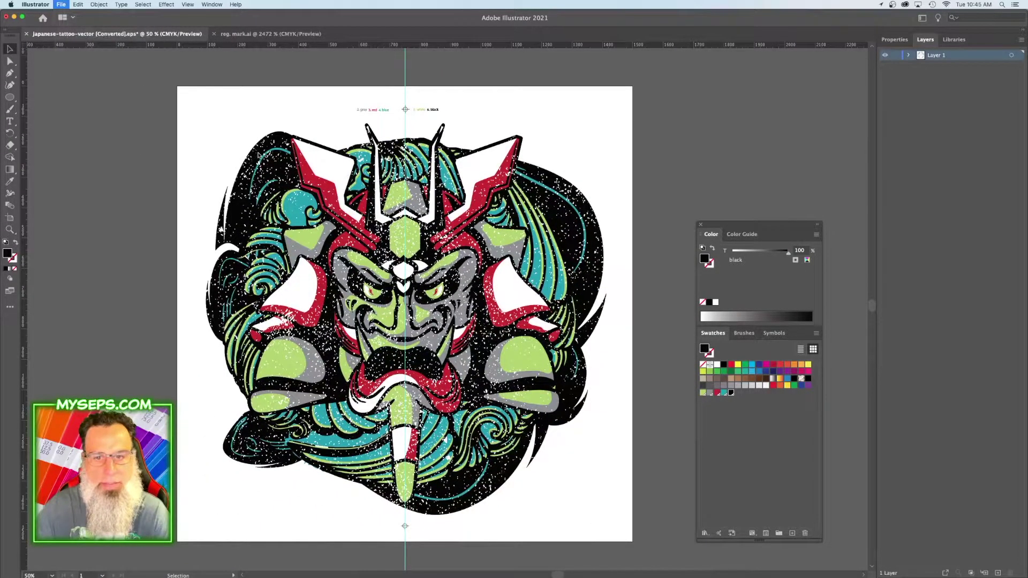
pyautogui.press('super+shift+s')
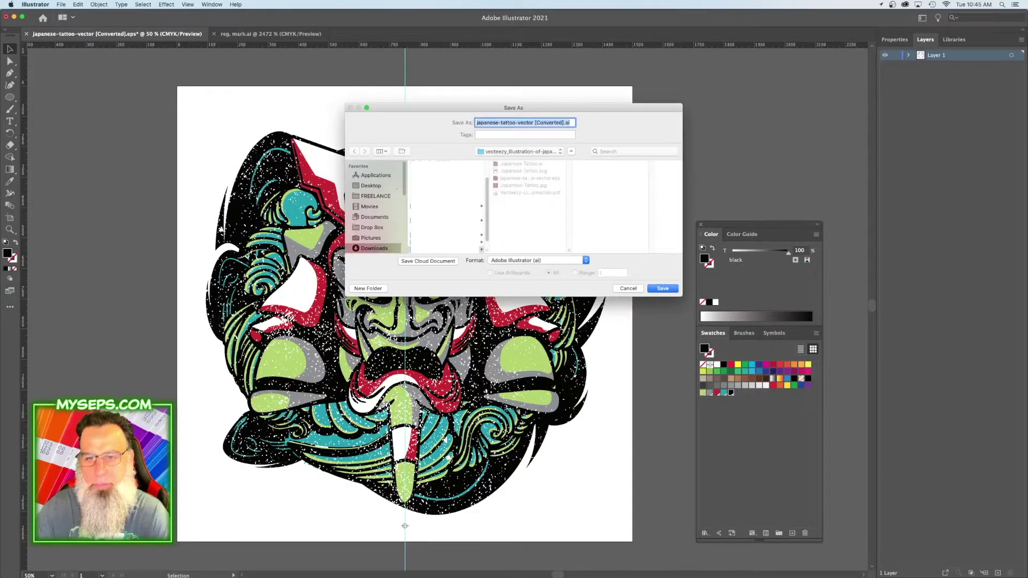
pyautogui.click(534, 123)
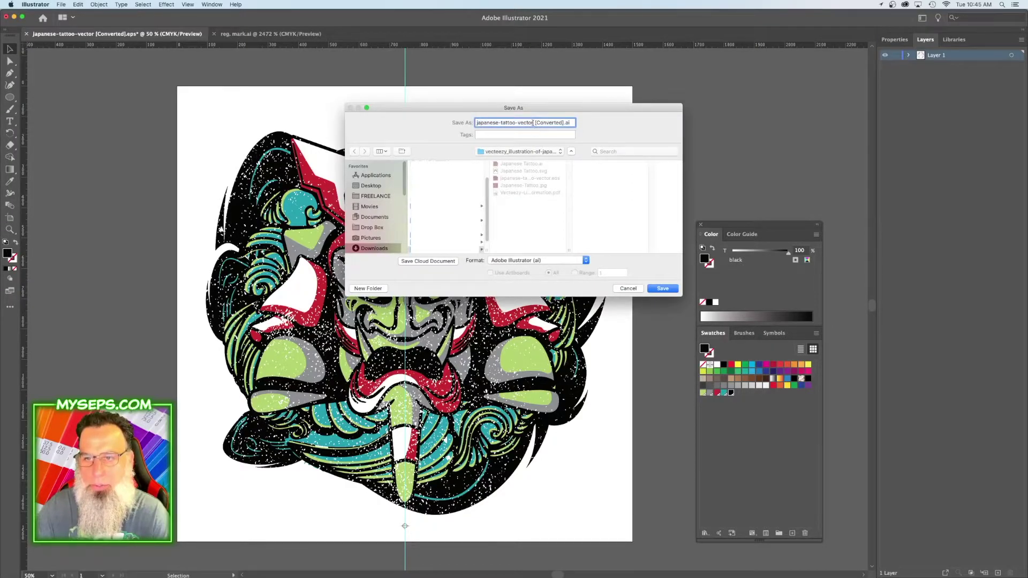
pyautogui.moveTo(540, 123); pyautogui.dragTo(561, 123)
pyautogui.press('BackSpace')
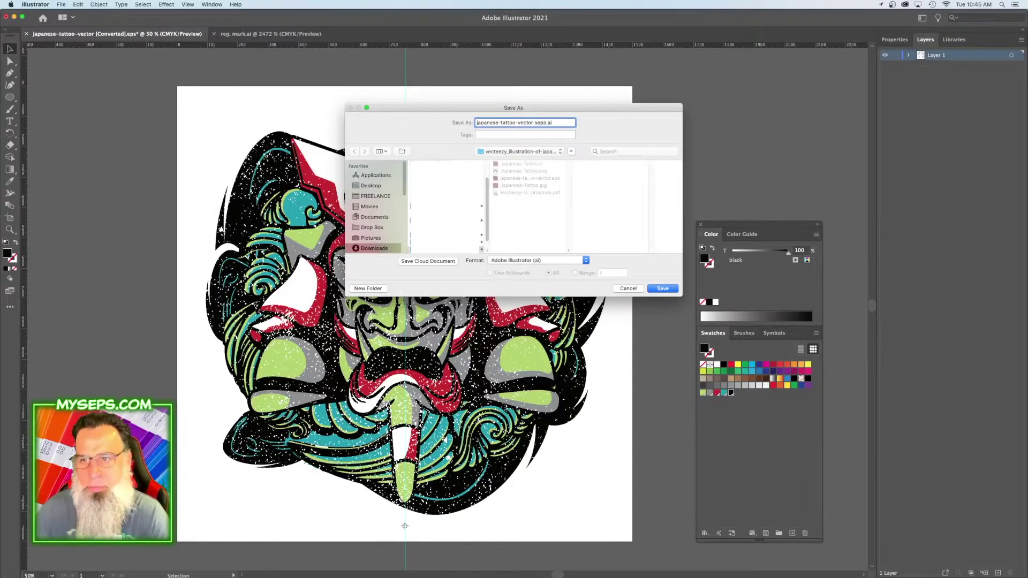
pyautogui.press('Return')
pyautogui.press('Return')
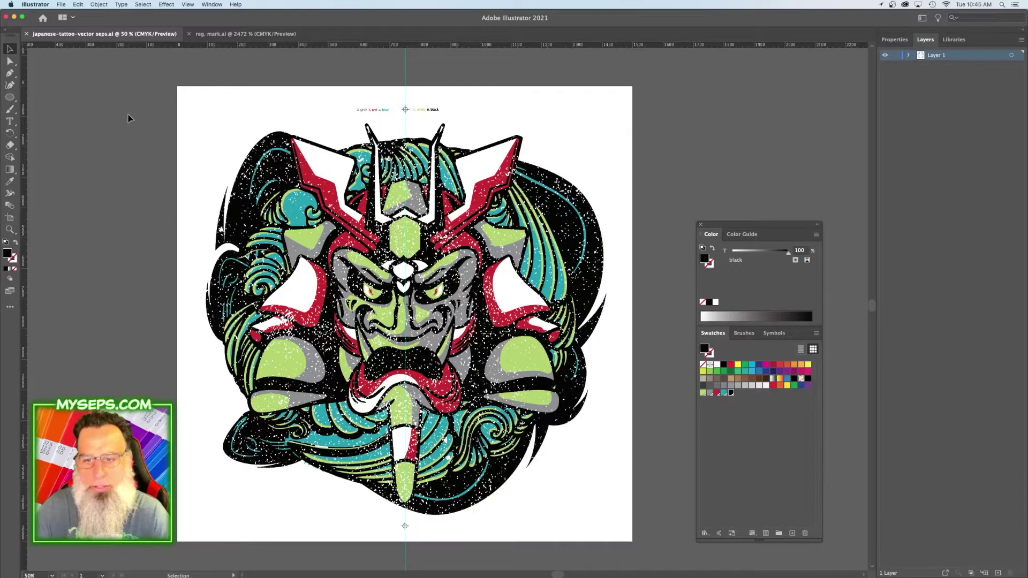
pyautogui.press('a')
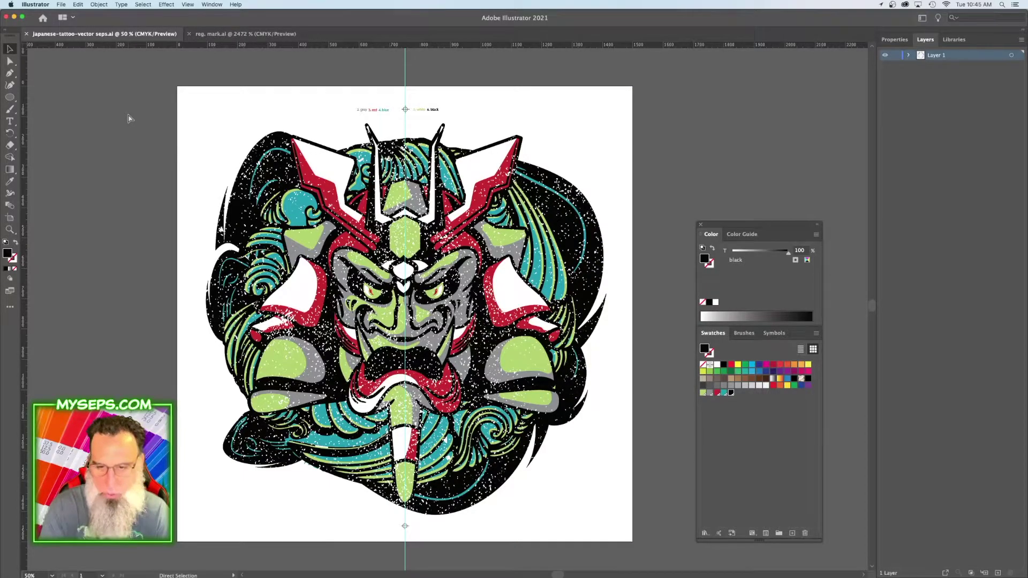
# - In Print, choose Adobe PostScript File as the printer and show the Output mode choices
pyautogui.press('super+p')
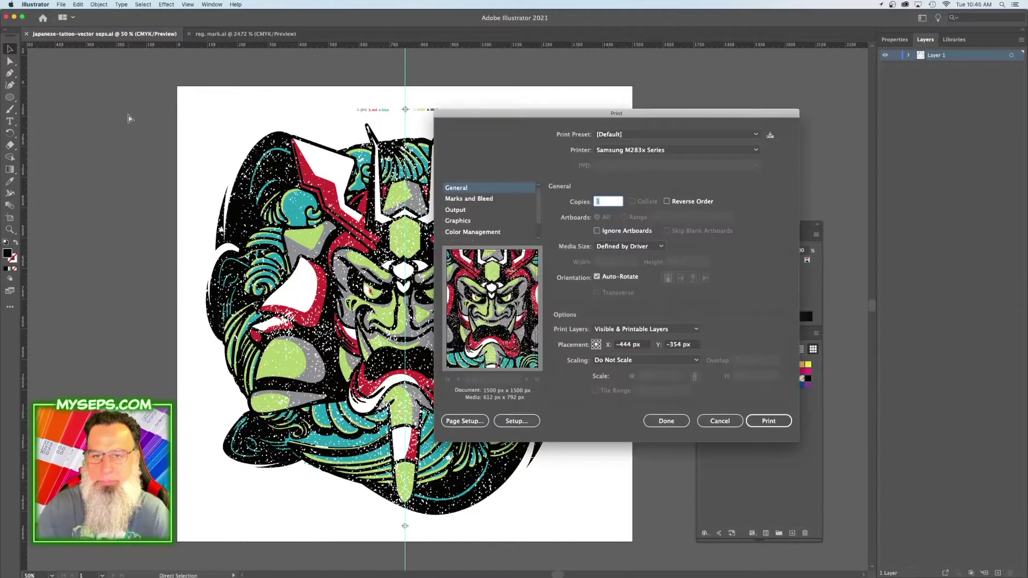
pyautogui.click(625, 150)
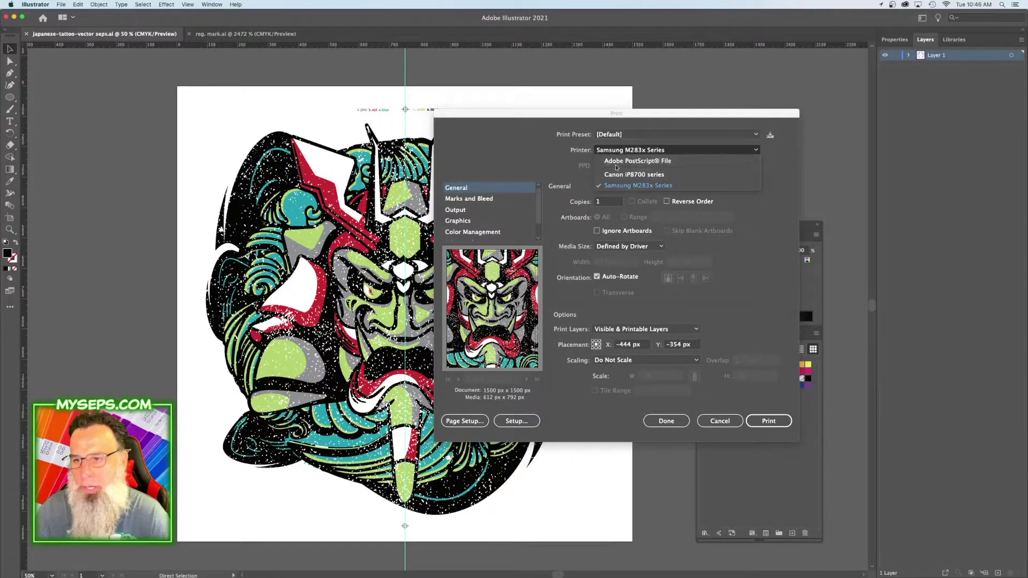
pyautogui.click(629, 162)
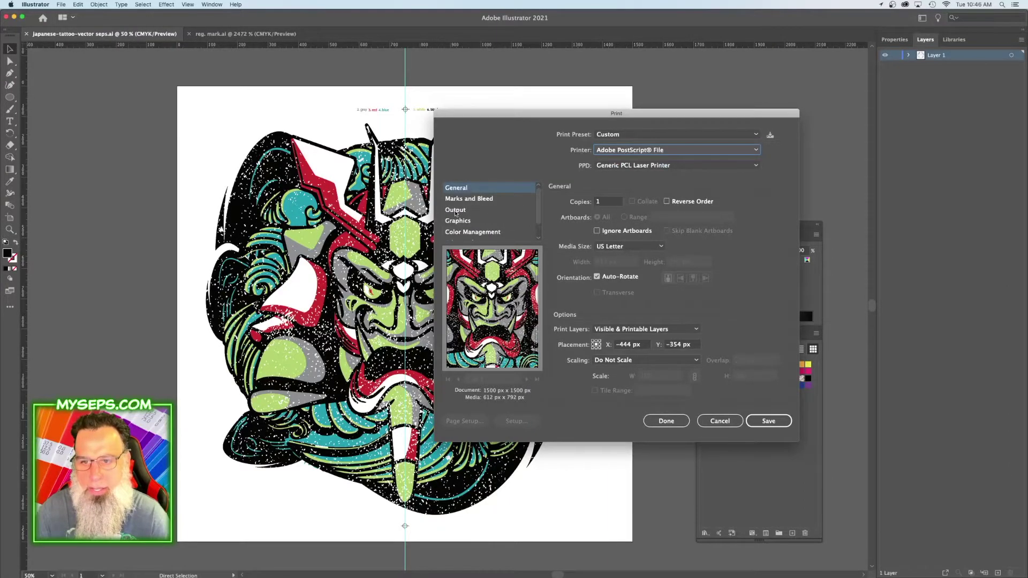
pyautogui.click(456, 210)
pyautogui.click(650, 202)
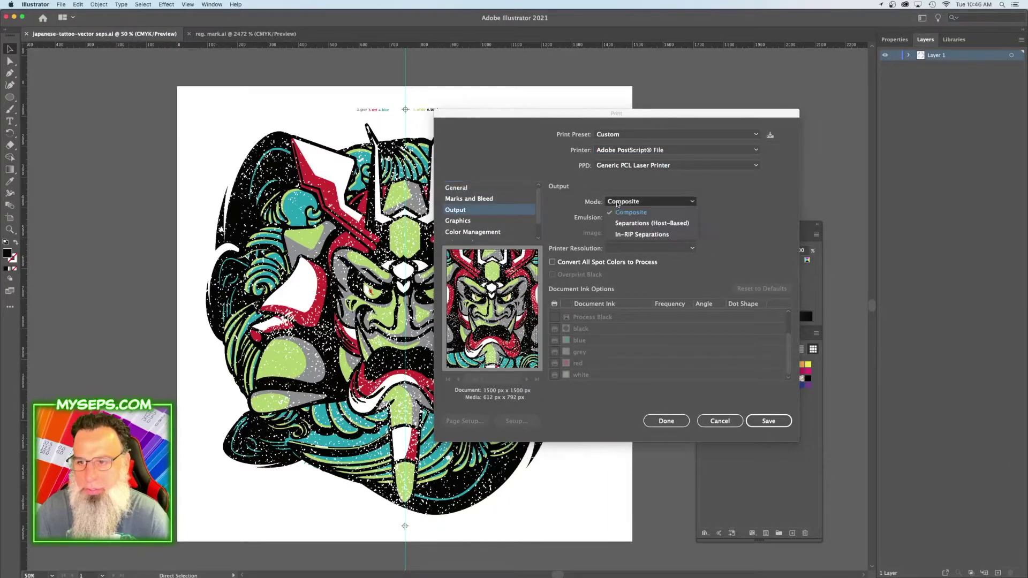
# - Set output Mode to Separations (Host-Based), review the five document inks, then cancel printing
pyautogui.click(636, 224)
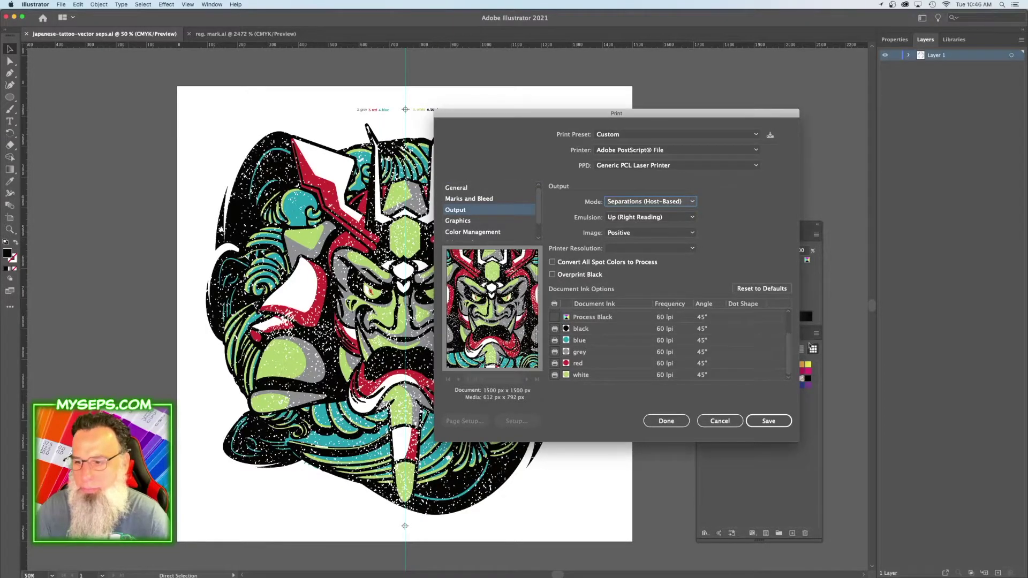
pyautogui.scroll(2, 791, 361)
pyautogui.scroll(-2, 784, 372)
pyautogui.scroll(3, 569, 349)
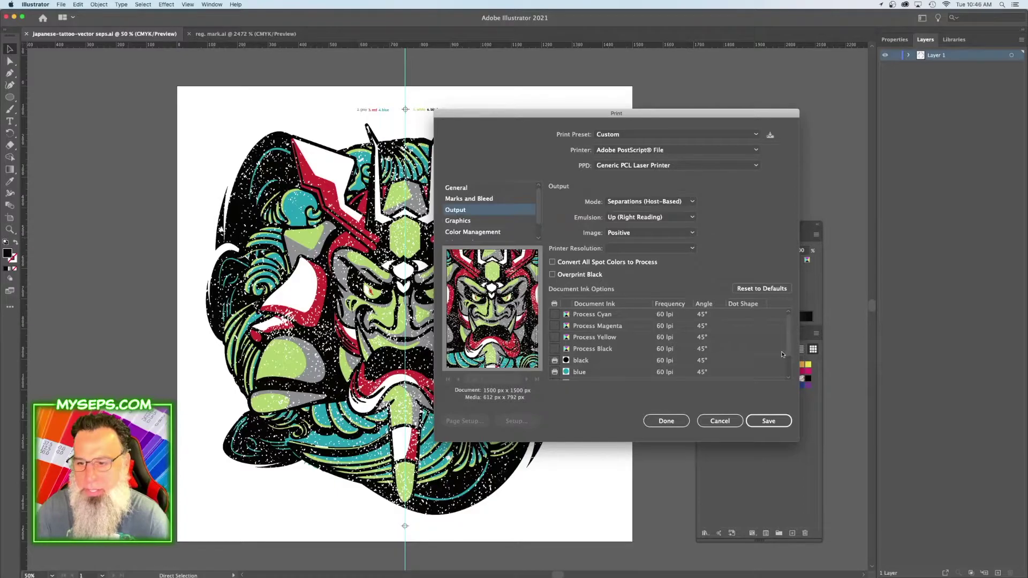
pyautogui.scroll(-3, 546, 347)
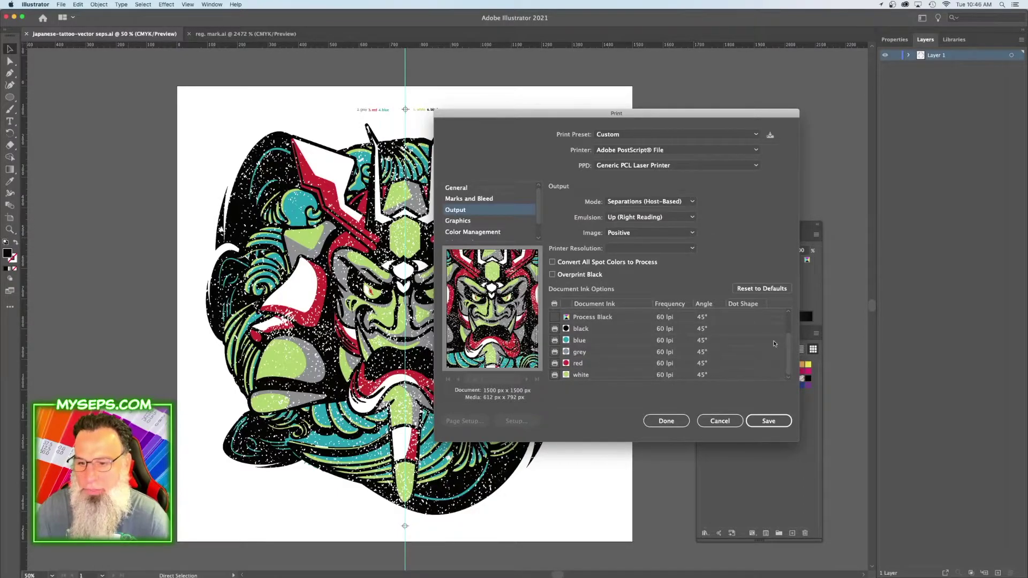
pyautogui.scroll(3, 773, 343)
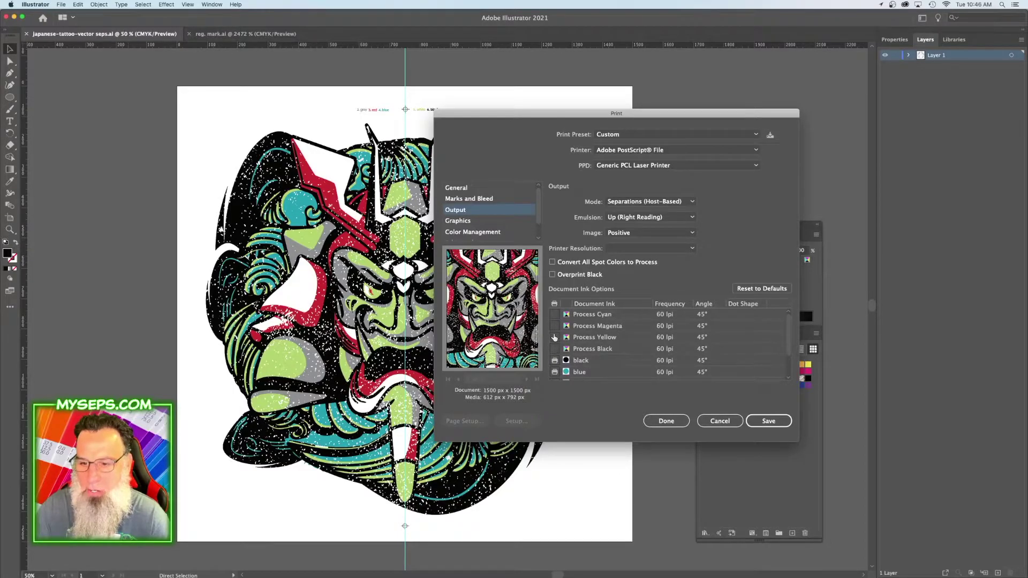
pyautogui.scroll(-2, 557, 348)
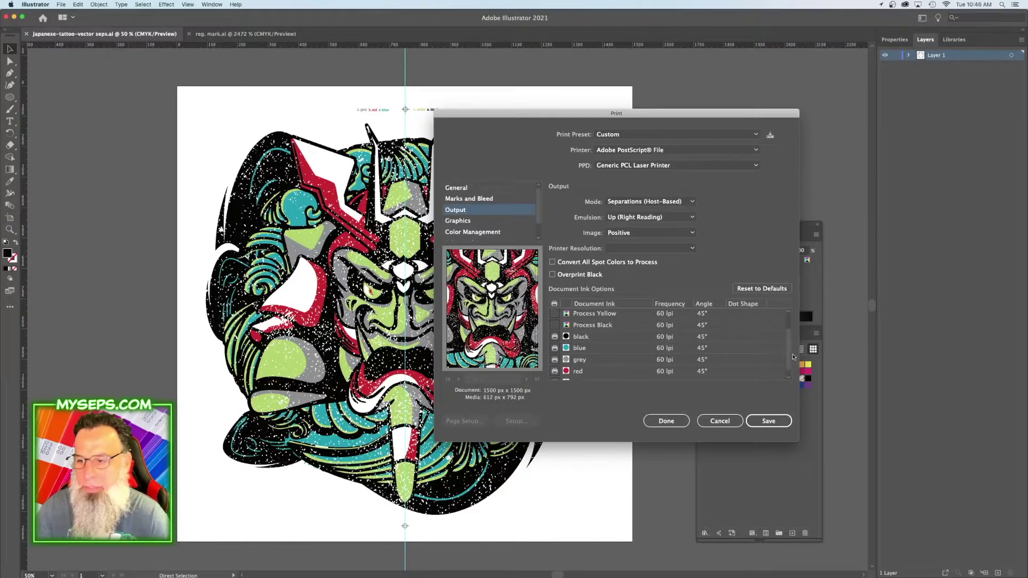
pyautogui.scroll(-1, 793, 357)
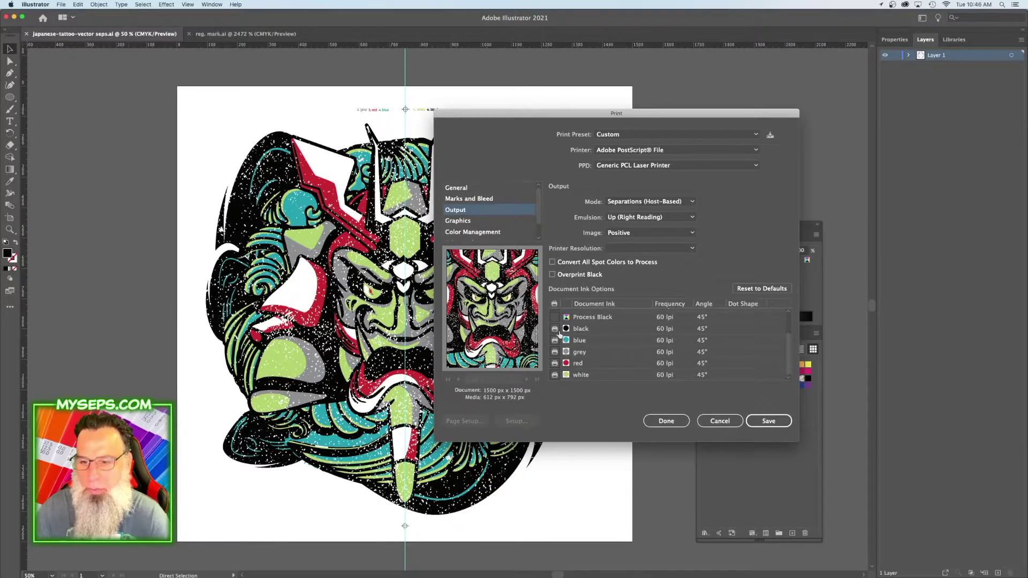
pyautogui.click(721, 423)
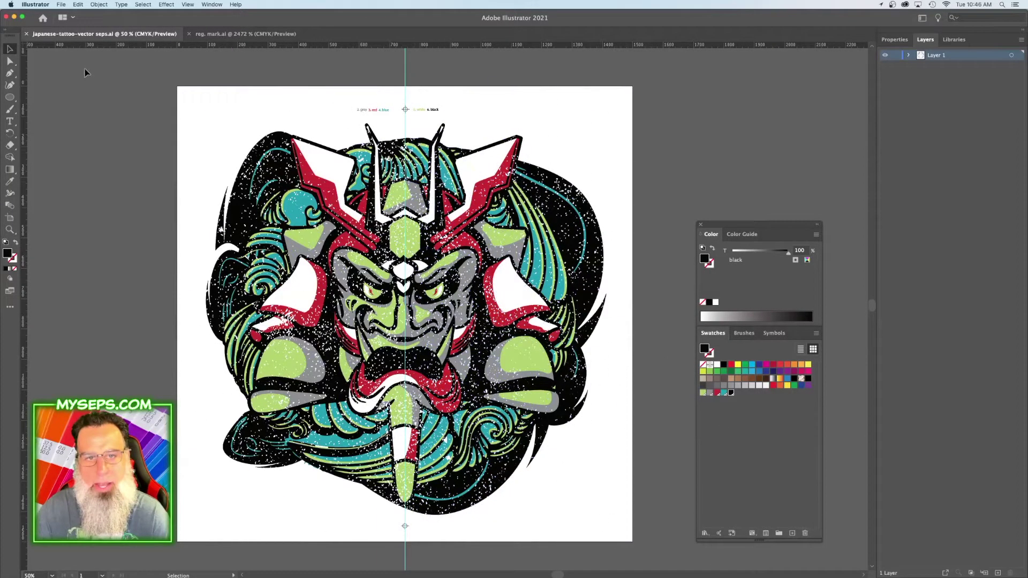
# - Save a second copy named 'japanese-tattoo-vector seps_base.ai' and deselect everything
pyautogui.click(61, 4)
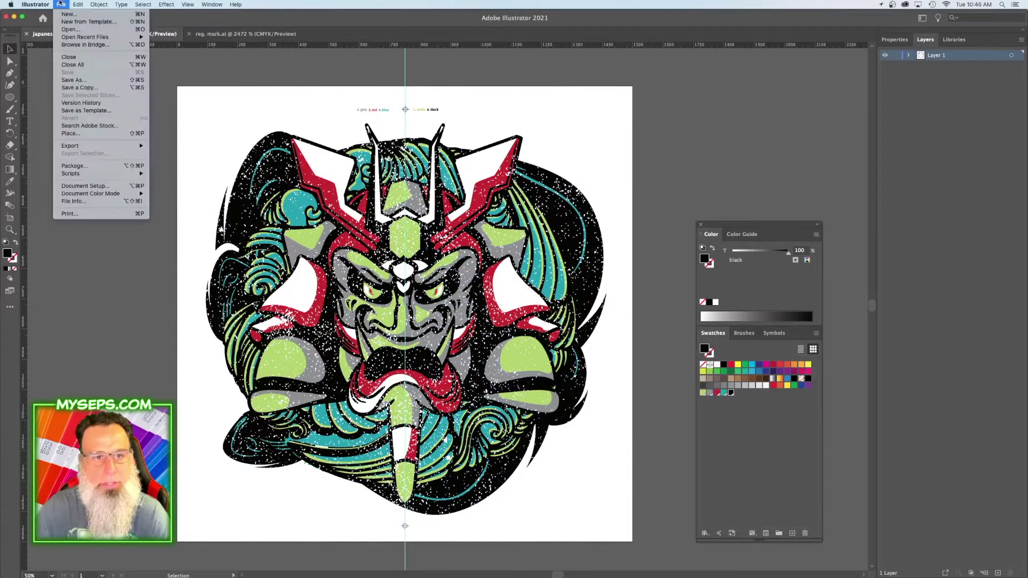
pyautogui.click(83, 81)
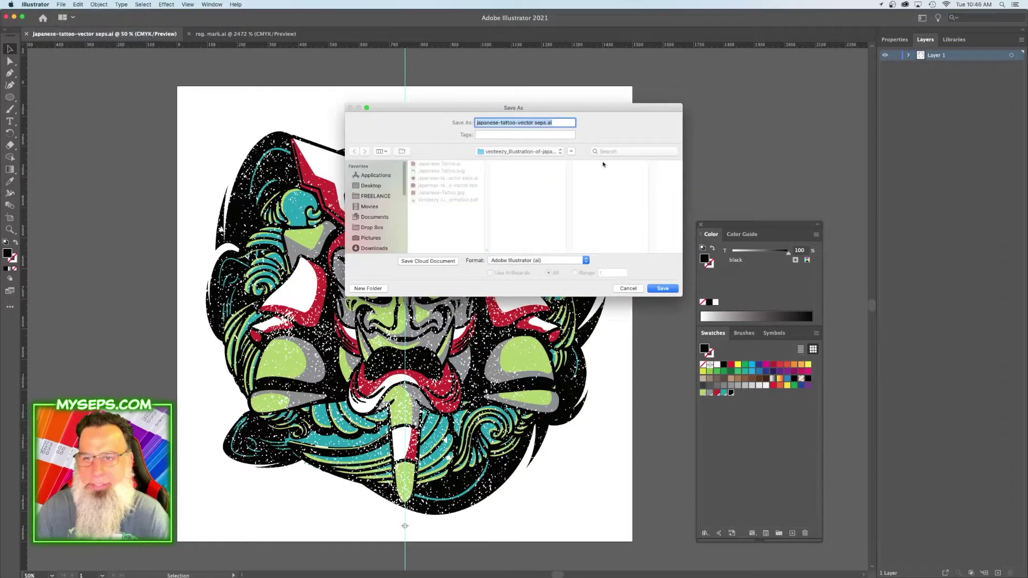
pyautogui.click(547, 123)
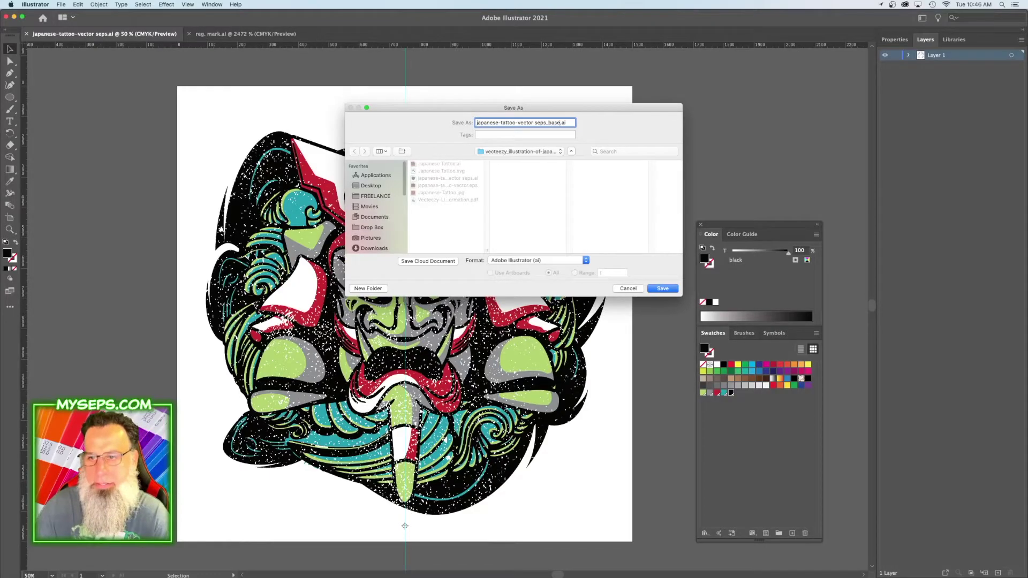
pyautogui.press('Return')
pyautogui.press('Return')
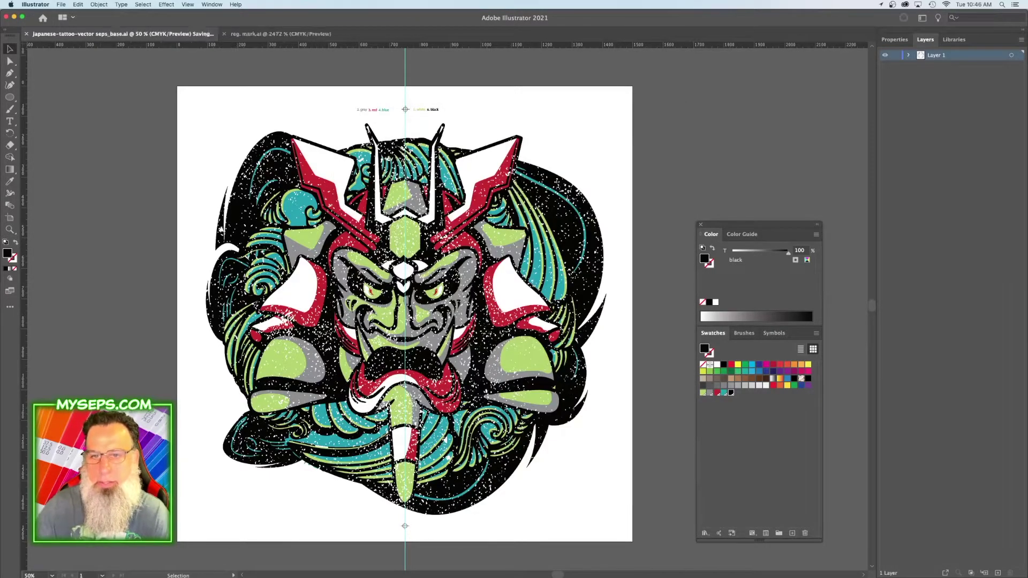
pyautogui.press('super+shift+a')
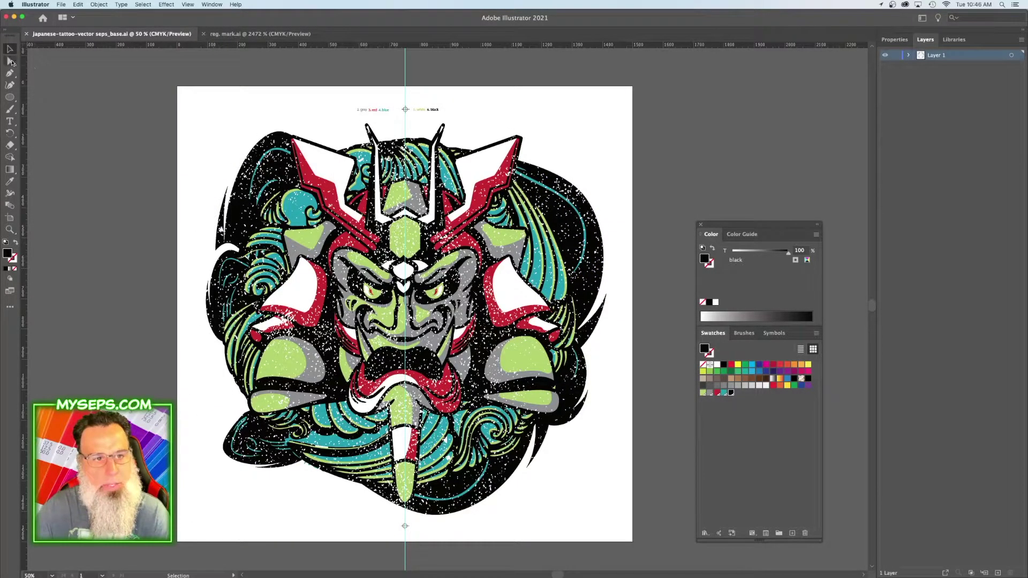
pyautogui.press('a')
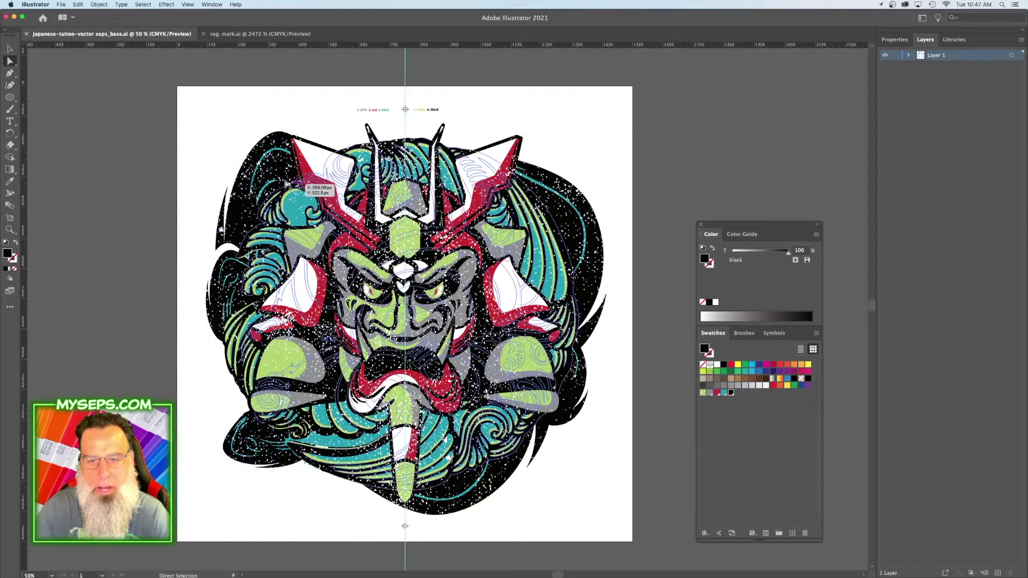
# - Select and deselect two vertical bands of the speckle texture points
pyautogui.moveTo(296, 74); pyautogui.dragTo(406, 538)
pyautogui.press('super+shift+a')
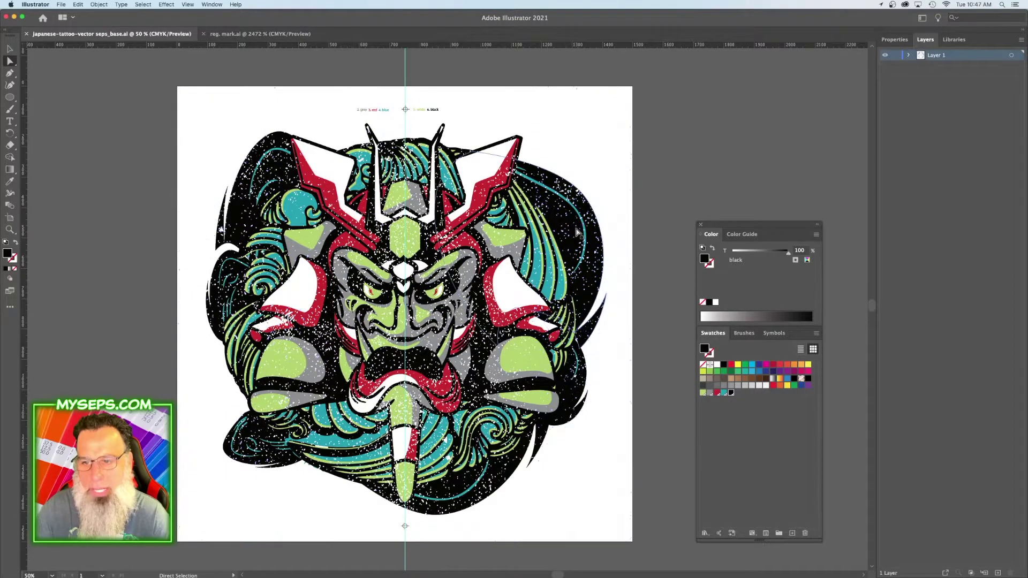
pyautogui.moveTo(533, 80); pyautogui.dragTo(407, 542)
pyautogui.press('super+shift+a')
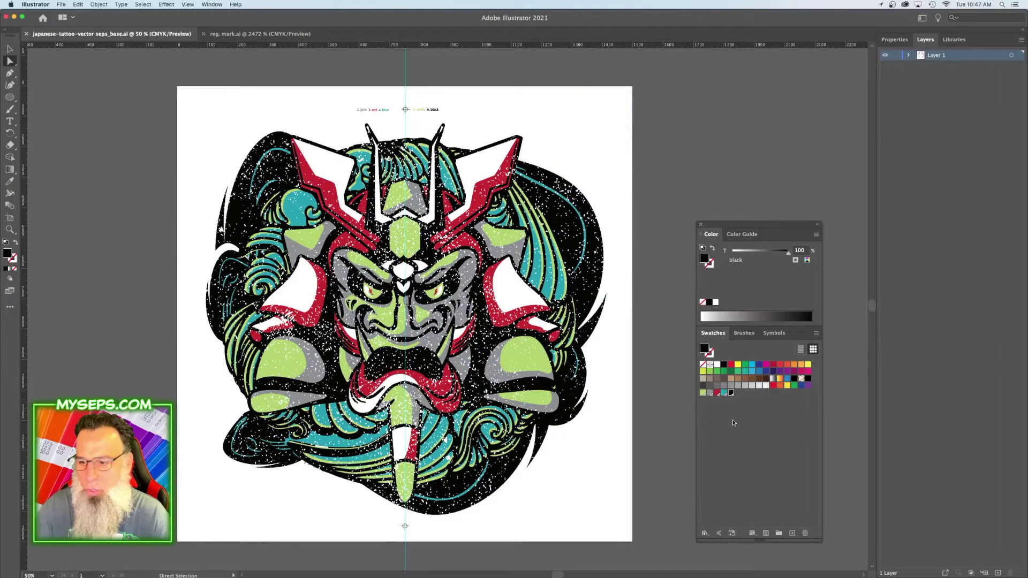
# - Rename the lime-green 'white' spot swatch to 'base'
pyautogui.click(704, 401)
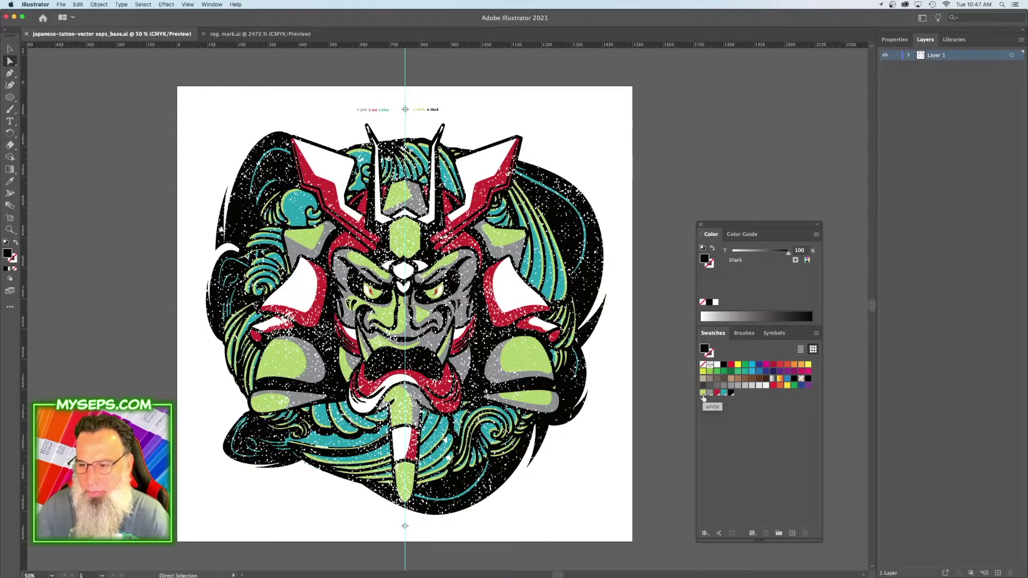
pyautogui.doubleClick(703, 394)
pyautogui.write('ba')
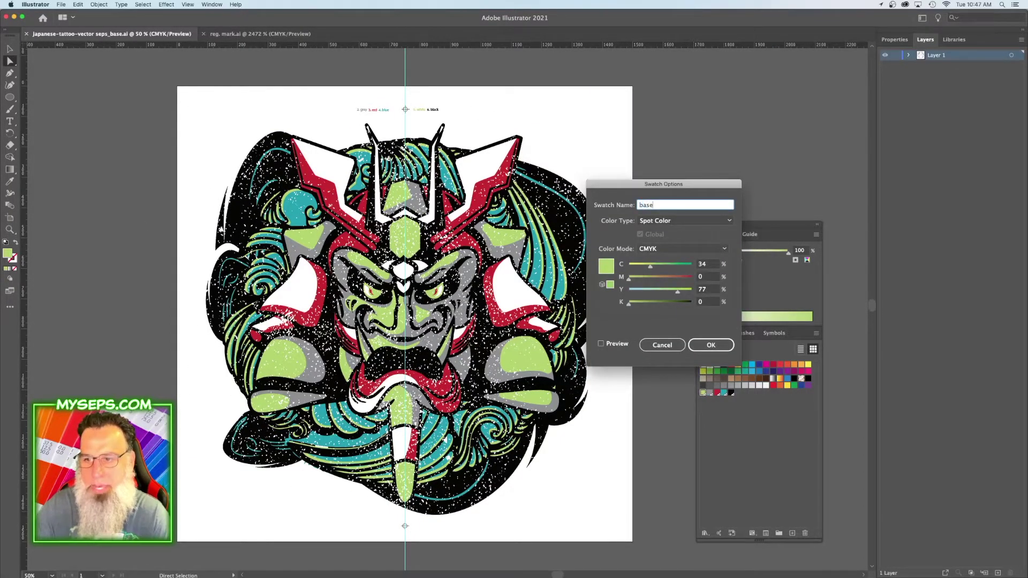
pyautogui.write('se')
pyautogui.press('Return')
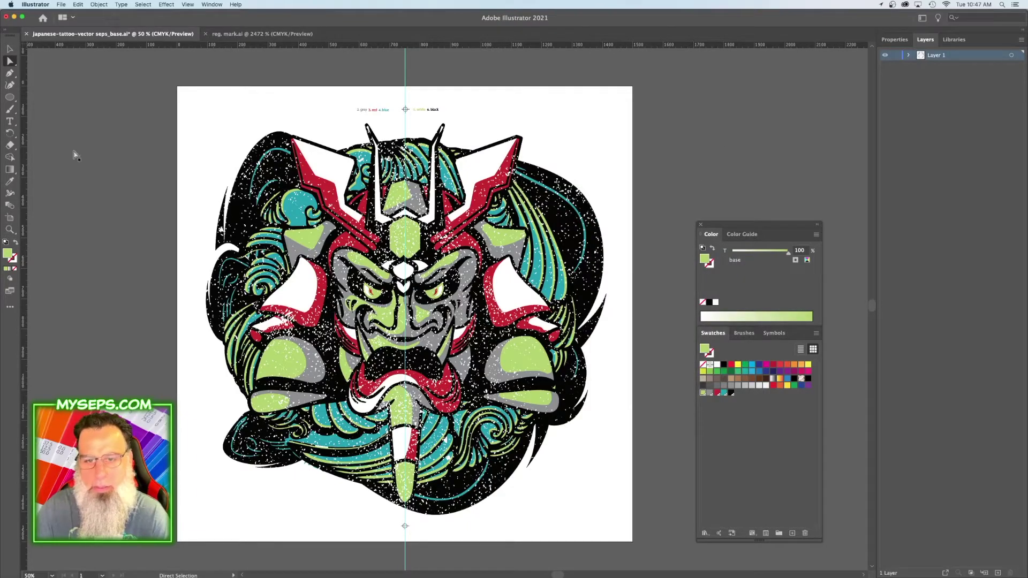
# - Select all black-filled paths via Same Fill Color and fill them white
pyautogui.click(236, 216)
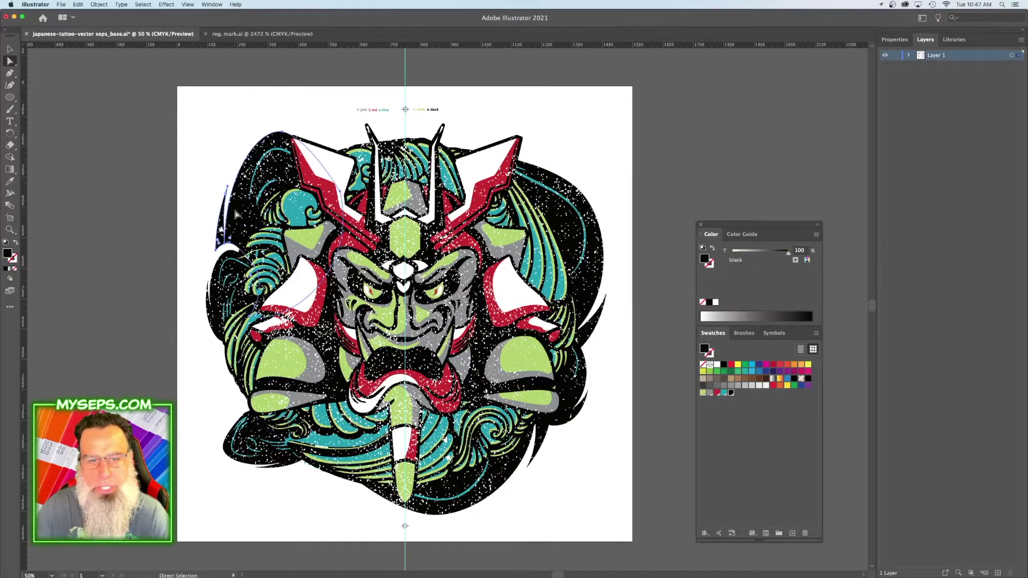
pyautogui.click(142, 6)
pyautogui.moveTo(176, 77)
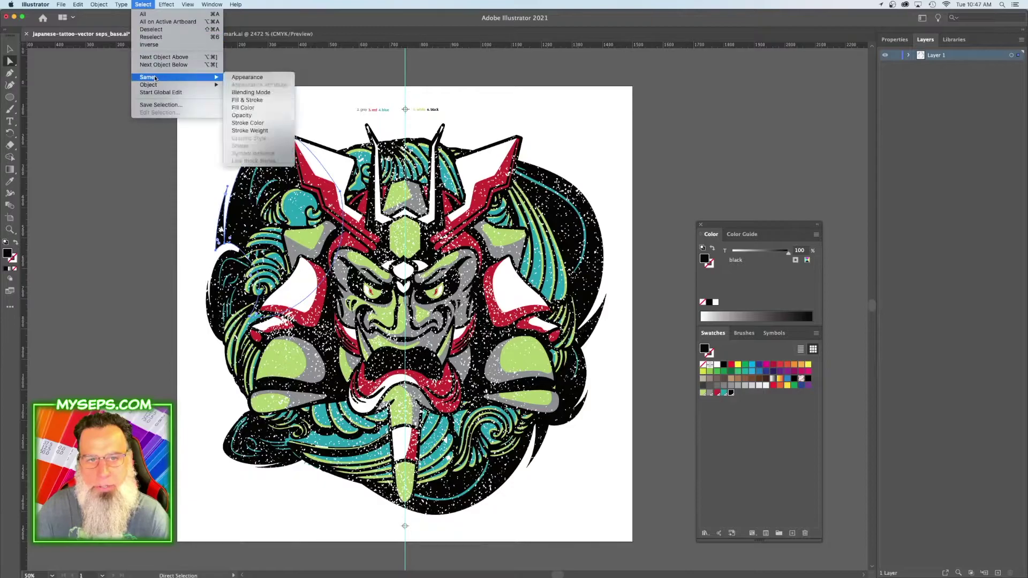
pyautogui.click(272, 109)
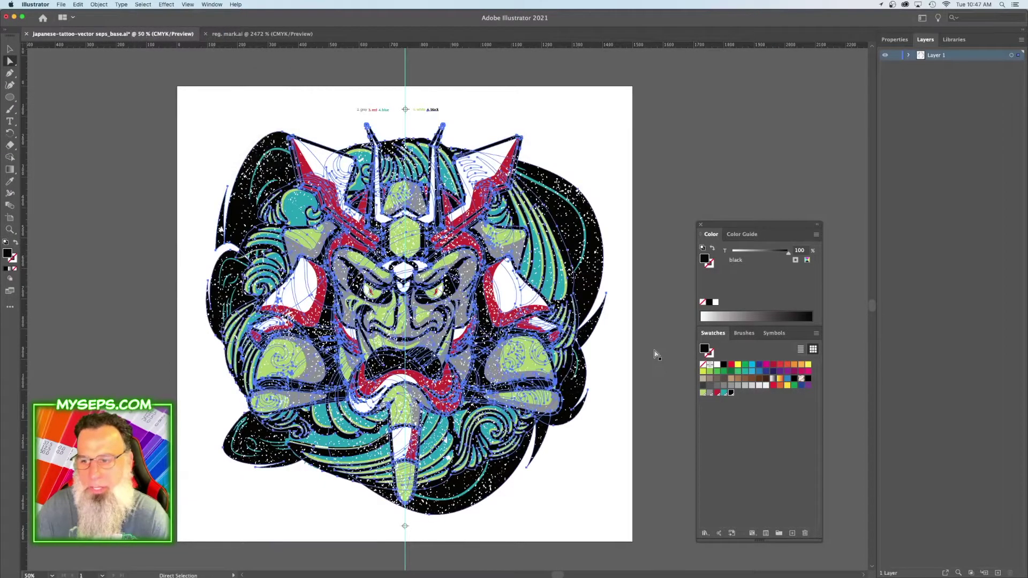
pyautogui.click(717, 366)
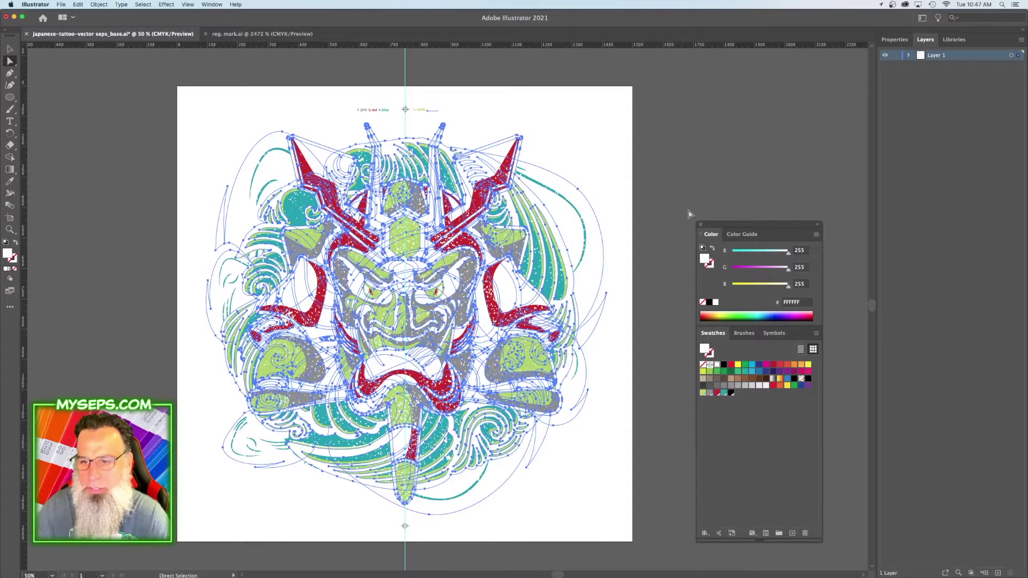
pyautogui.click(663, 213)
# - Select all grey-filled shapes via Same Fill Color and fill them with base green
pyautogui.click(289, 252)
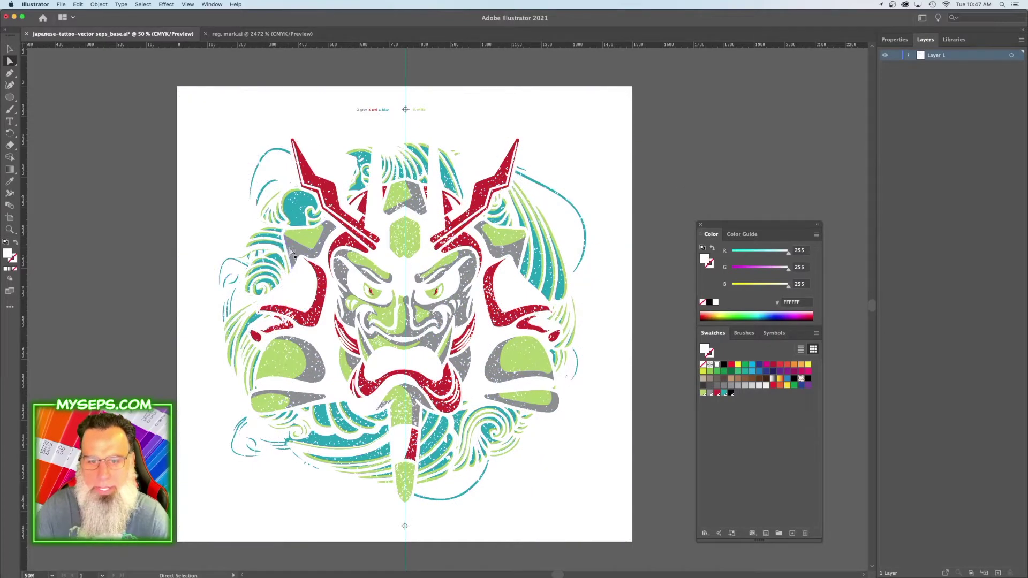
pyautogui.click(142, 4)
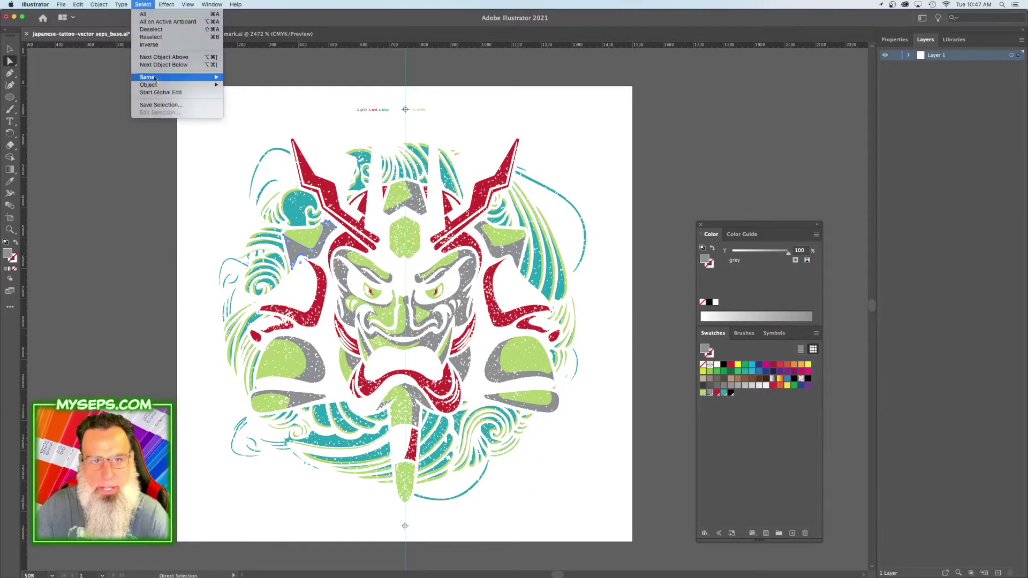
pyautogui.moveTo(161, 75)
pyautogui.click(263, 107)
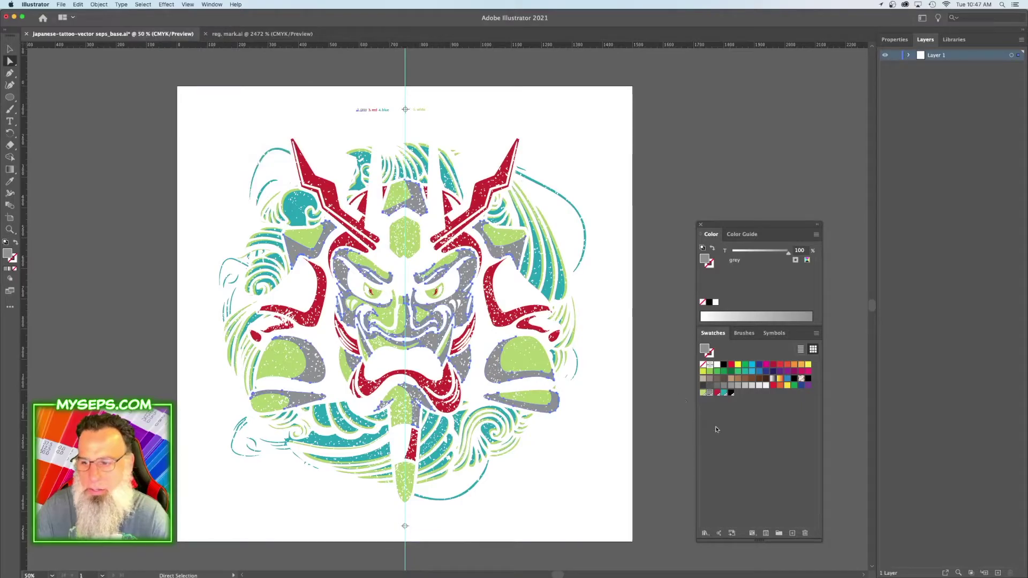
pyautogui.click(703, 393)
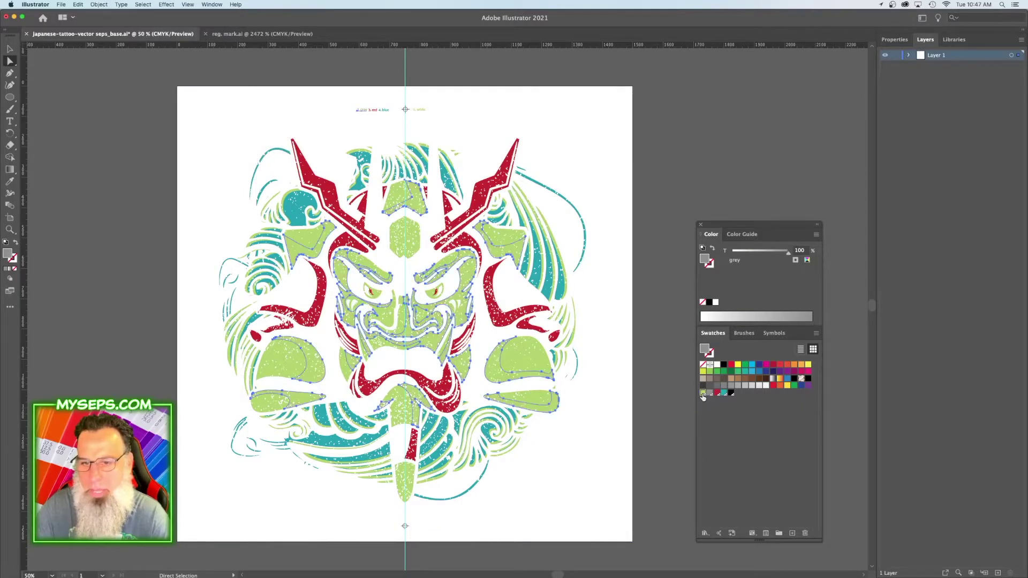
# - Select every blue-filled shape via Same Fill Color and fill it with base green
pyautogui.click(154, 210)
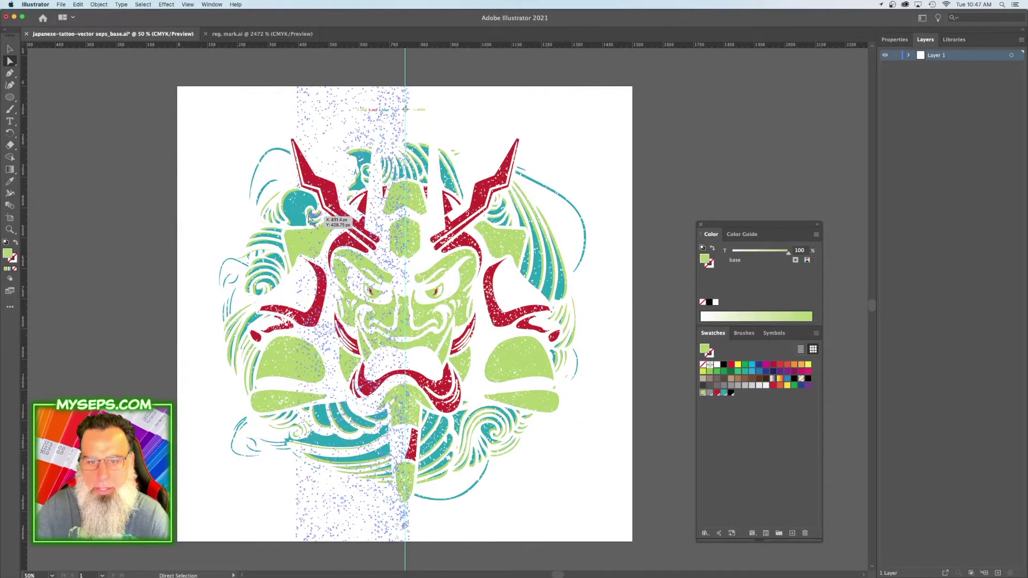
pyautogui.click(143, 4)
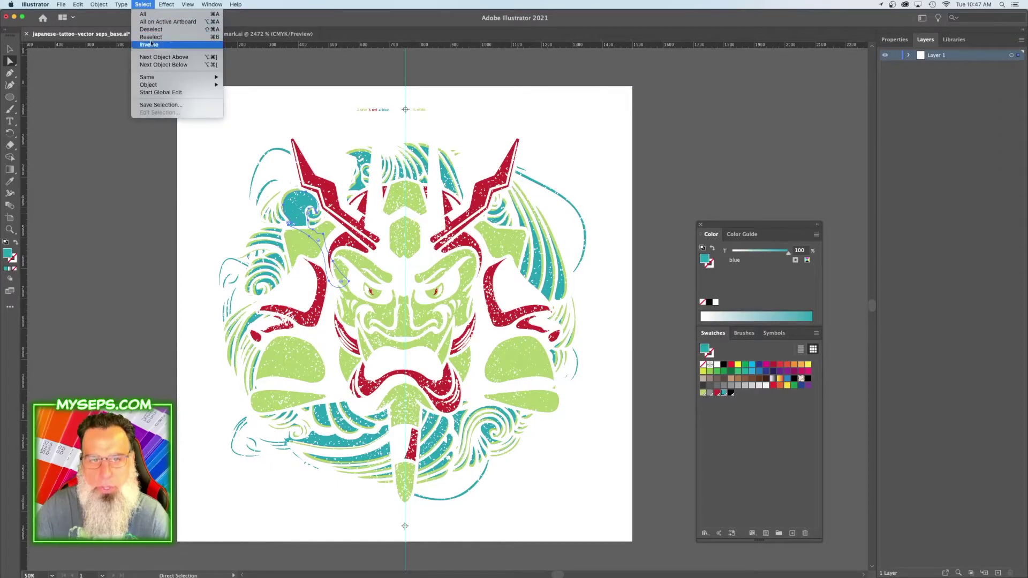
pyautogui.moveTo(203, 77)
pyautogui.click(262, 107)
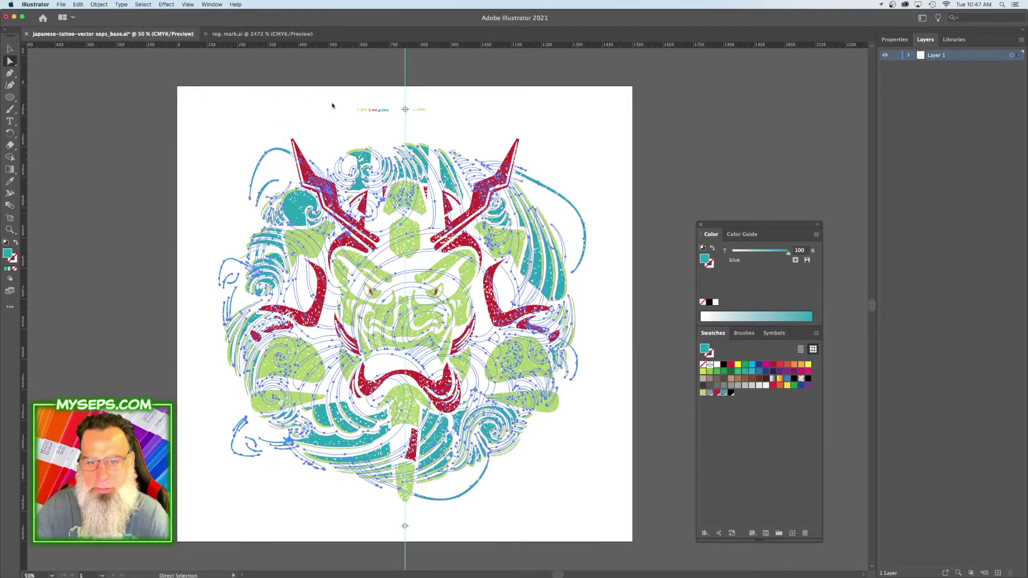
pyautogui.click(703, 393)
pyautogui.click(670, 369)
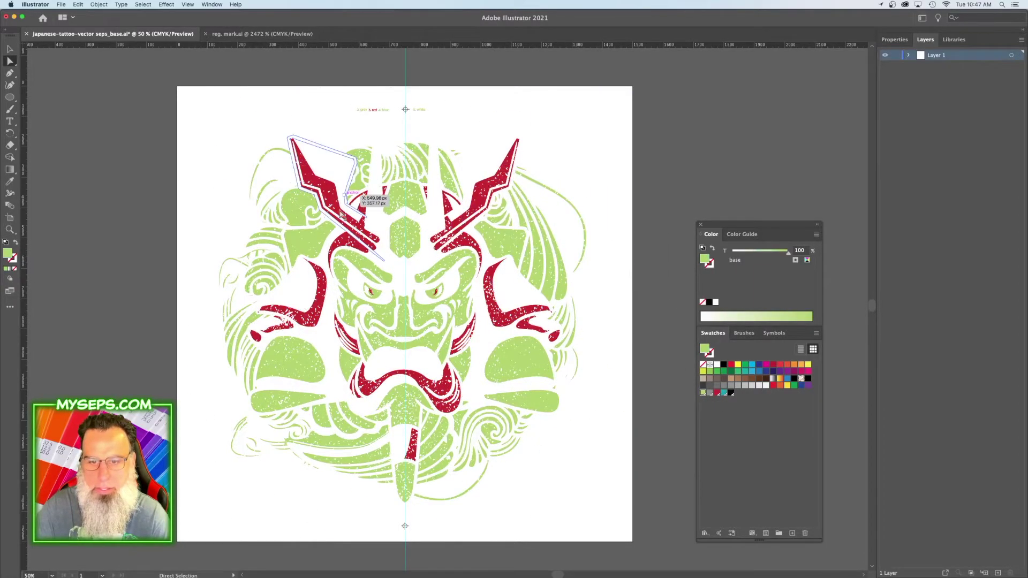
# - Select every red-filled shape via Same Fill Color and fill it white
pyautogui.click(343, 210)
pyautogui.click(332, 201)
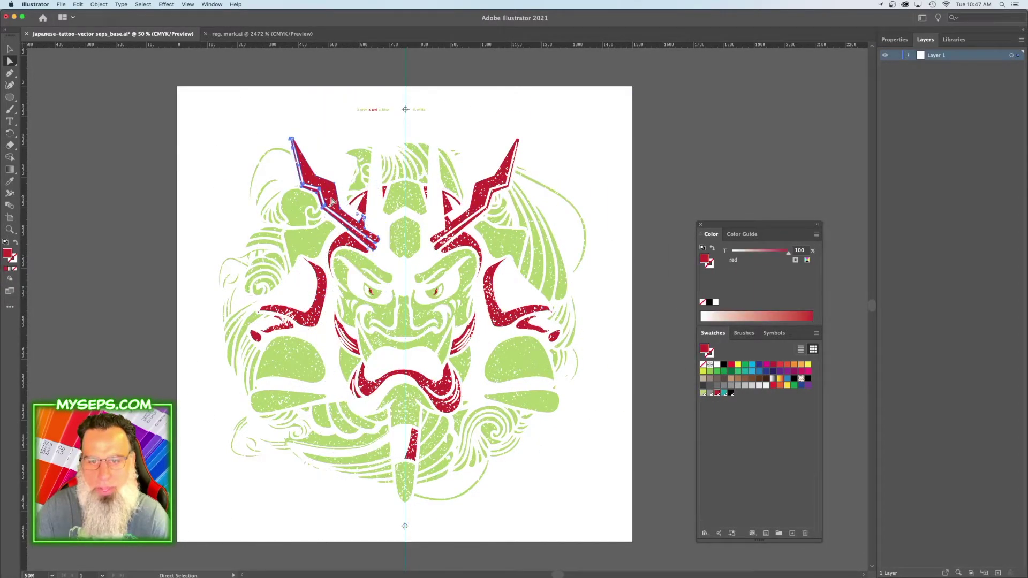
pyautogui.click(142, 4)
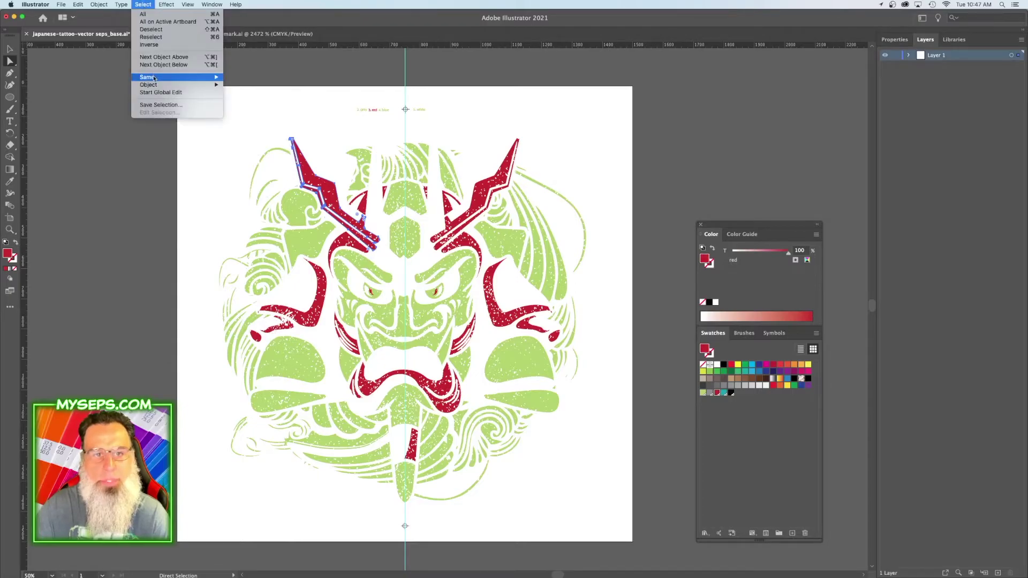
pyautogui.moveTo(198, 77)
pyautogui.click(260, 110)
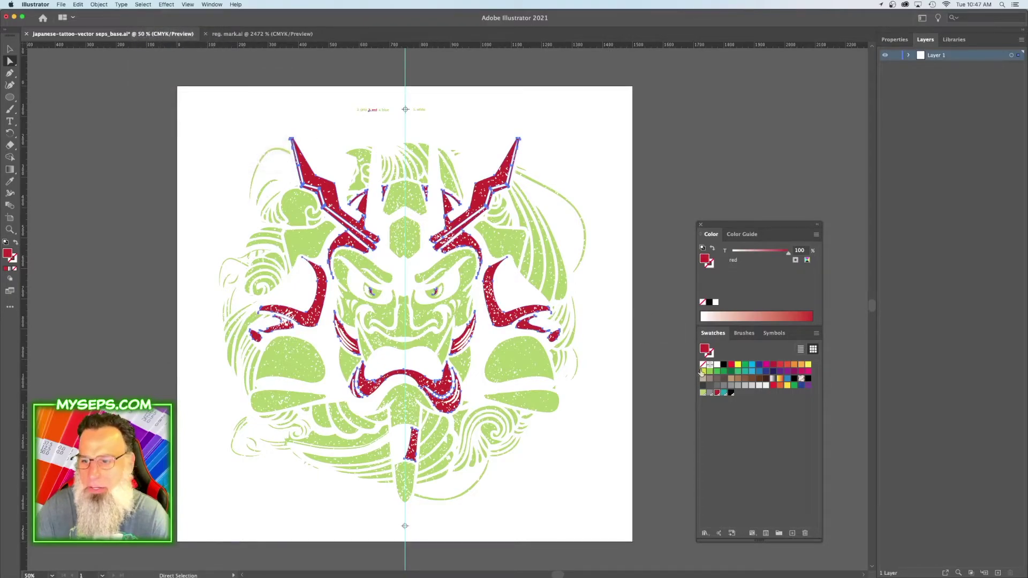
pyautogui.click(717, 365)
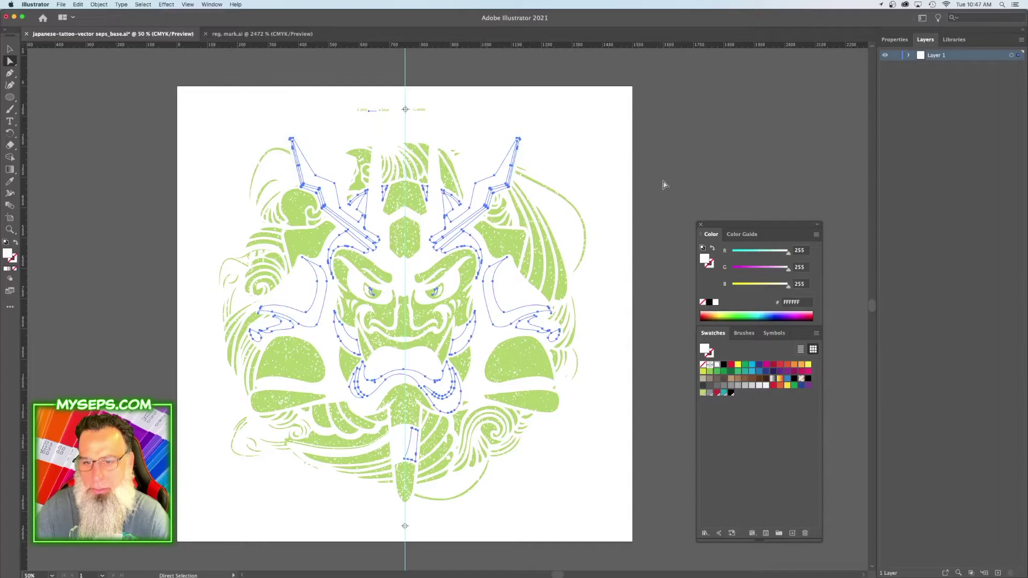
pyautogui.click(689, 166)
pyautogui.click(10, 121)
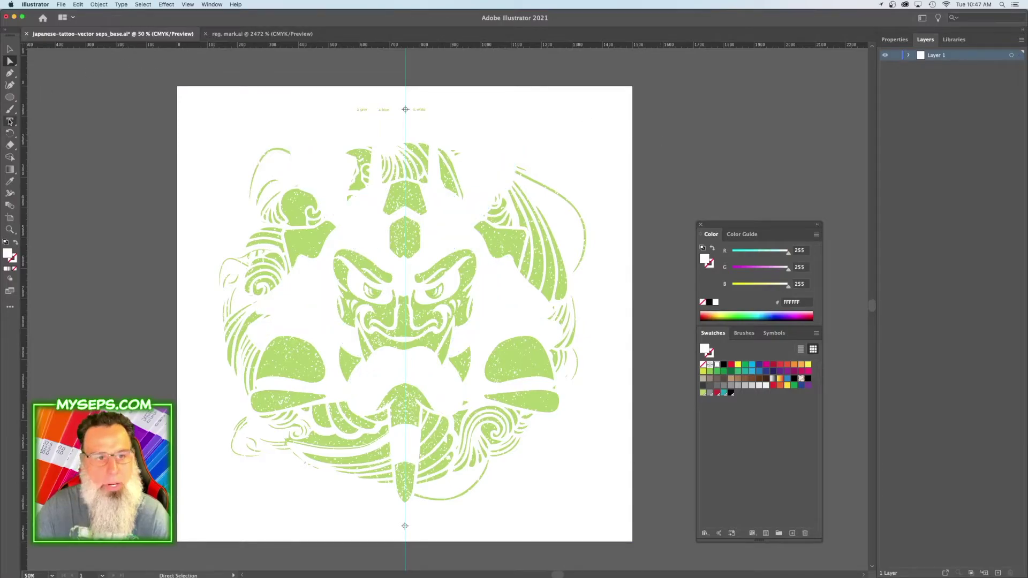
pyautogui.click(310, 73)
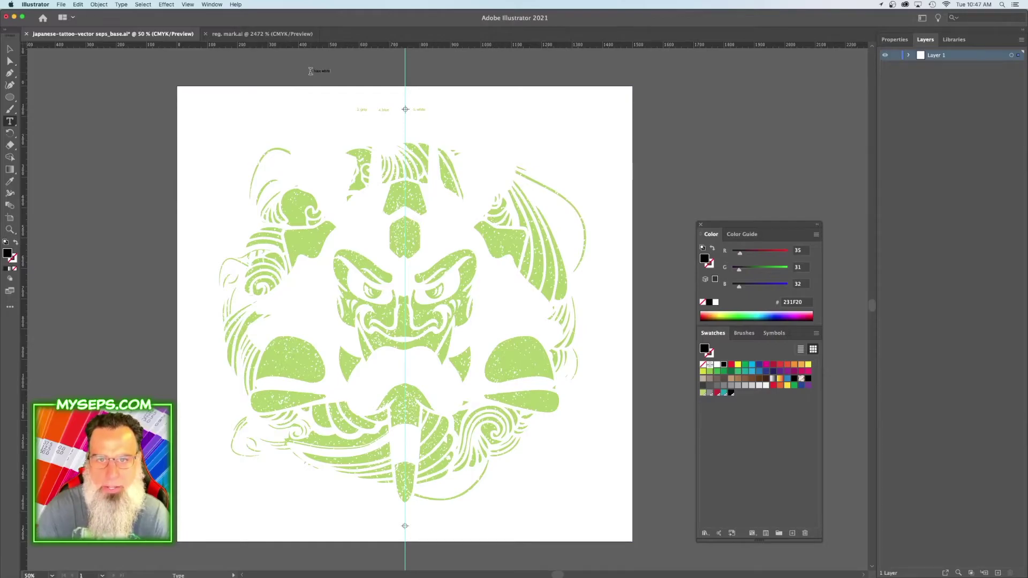
# - Move the '1. base white' label into the label row and colour it base green
pyautogui.keyDown('super'); pyautogui.click(24, 59); pyautogui.keyUp('super')
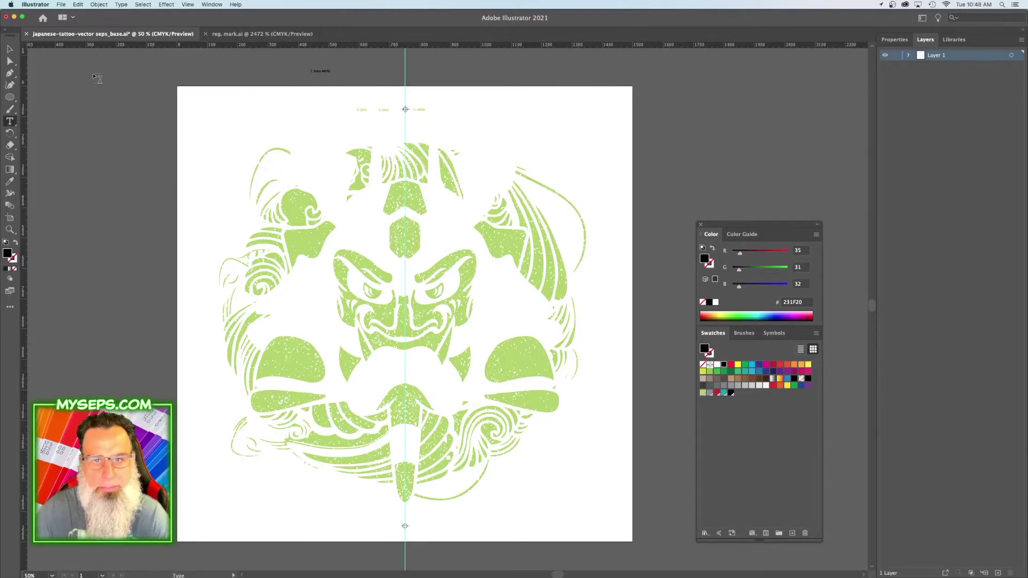
pyautogui.click(10, 49)
pyautogui.press('super+1')
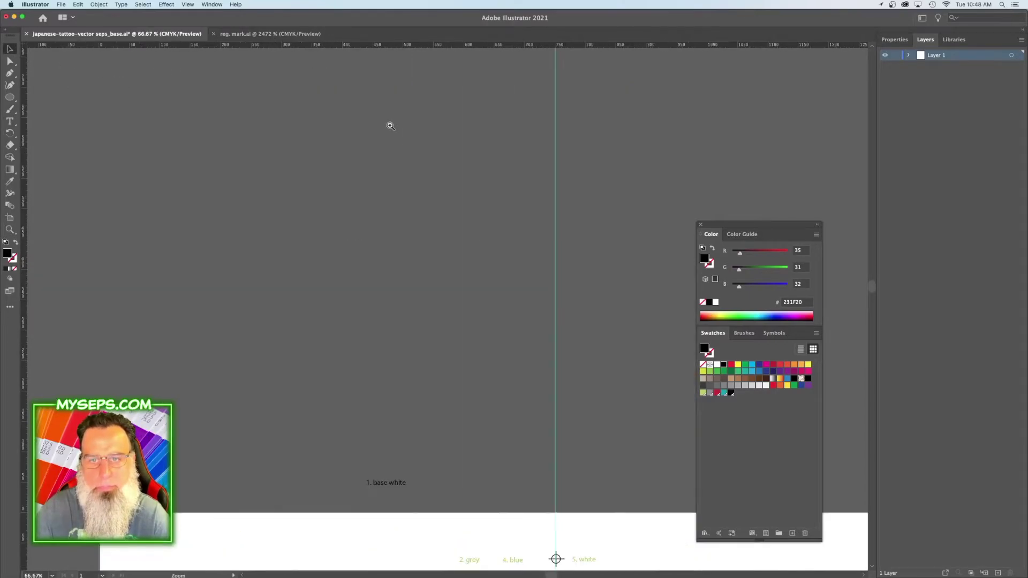
pyautogui.scroll(-5, 412, 251)
pyautogui.moveTo(408, 343); pyautogui.dragTo(392, 246)
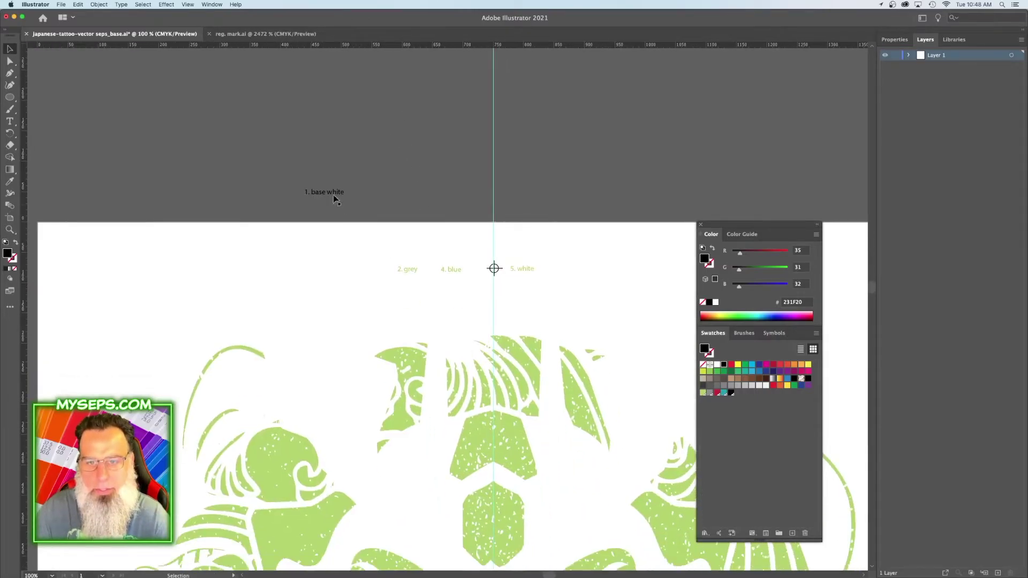
pyautogui.moveTo(333, 194); pyautogui.dragTo(380, 274)
pyautogui.click(703, 393)
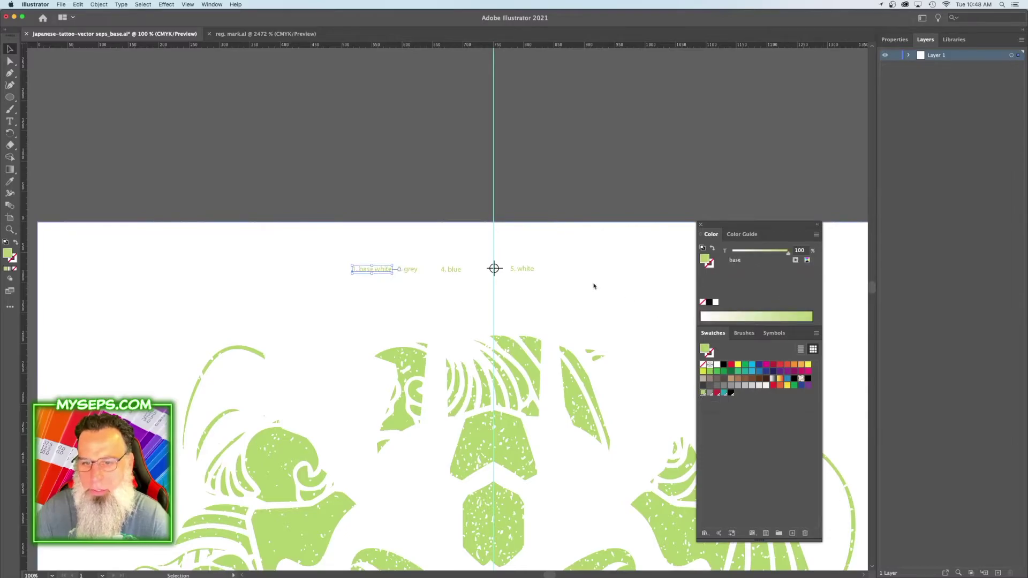
# - Turn the '2. grey', '4. blue' and '5. white' labels white and zoom back to 50%
pyautogui.click(407, 269)
pyautogui.keyDown('shift'); pyautogui.click(455, 270); pyautogui.keyUp('shift')
pyautogui.keyDown('shift'); pyautogui.click(522, 269); pyautogui.keyUp('shift')
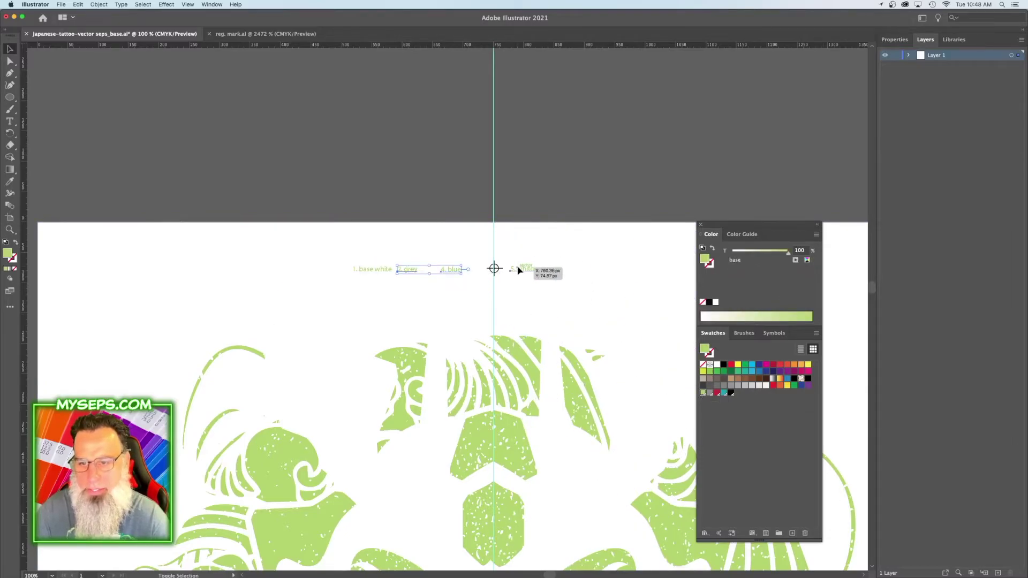
pyautogui.click(717, 365)
pyautogui.click(547, 308)
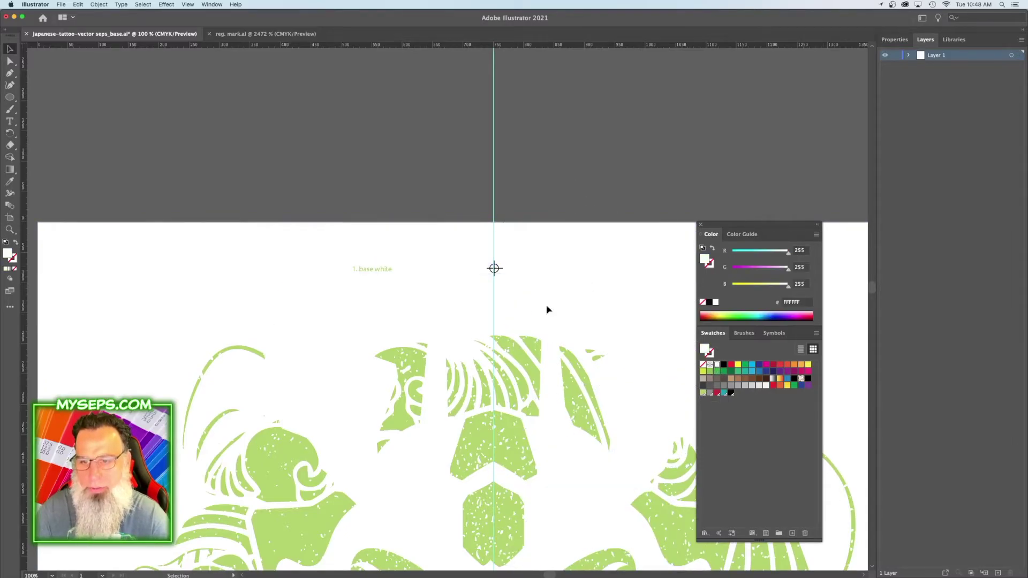
pyautogui.press('super+minus')
pyautogui.press('super+minus')
pyautogui.moveTo(530, 397); pyautogui.dragTo(593, 324)
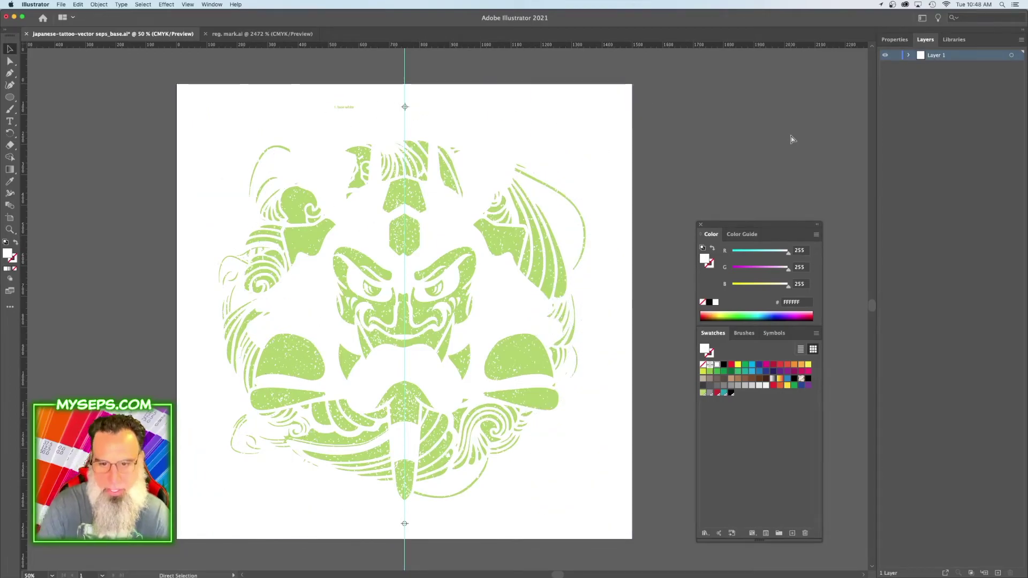
pyautogui.press('super+p')
# - Set Adobe PostScript File with Separations (Host-Based) output, click Done, and save the base file
pyautogui.click(490, 209)
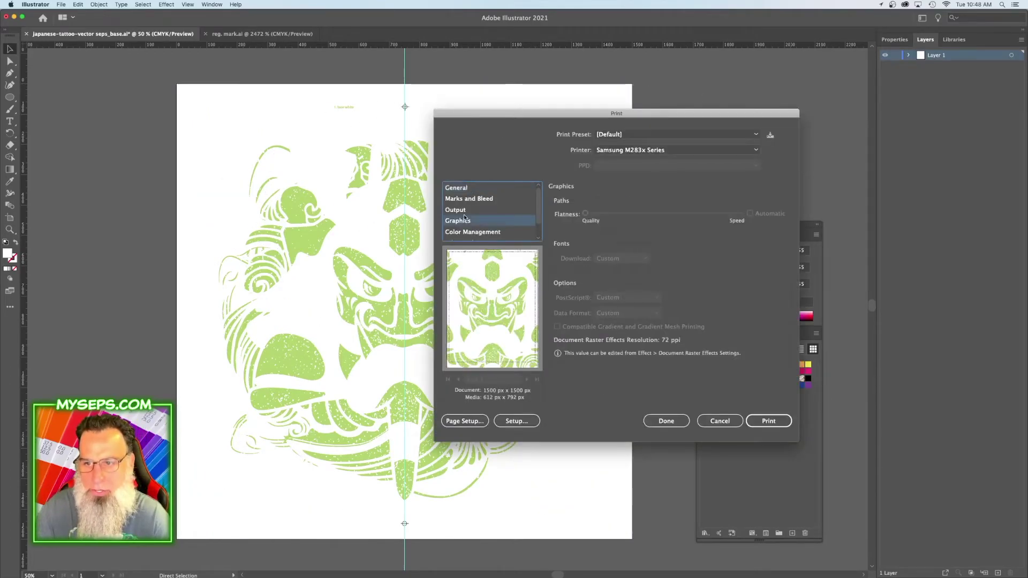
pyautogui.press('Tab')
pyautogui.press('Down')
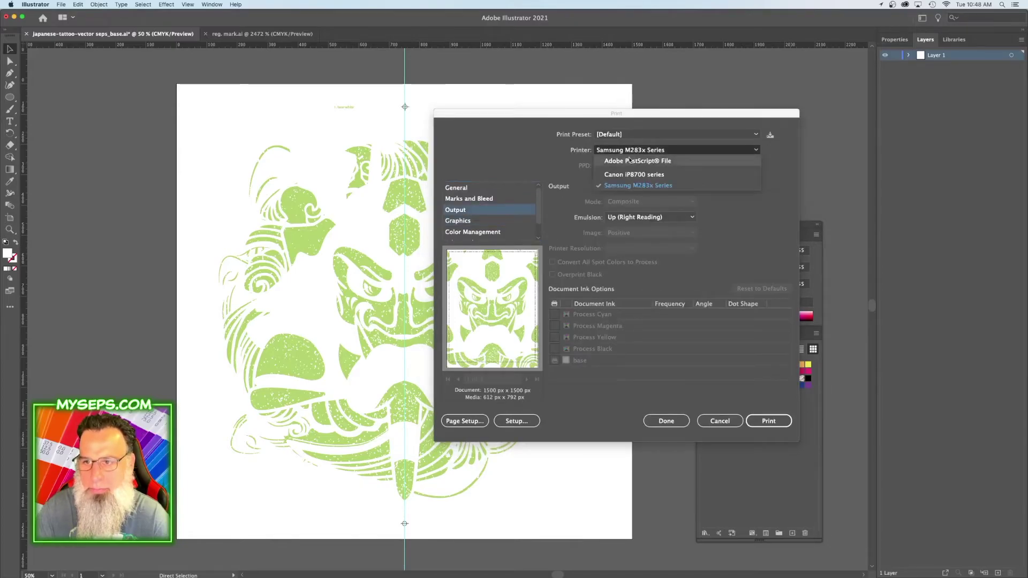
pyautogui.press('Return')
pyautogui.click(624, 202)
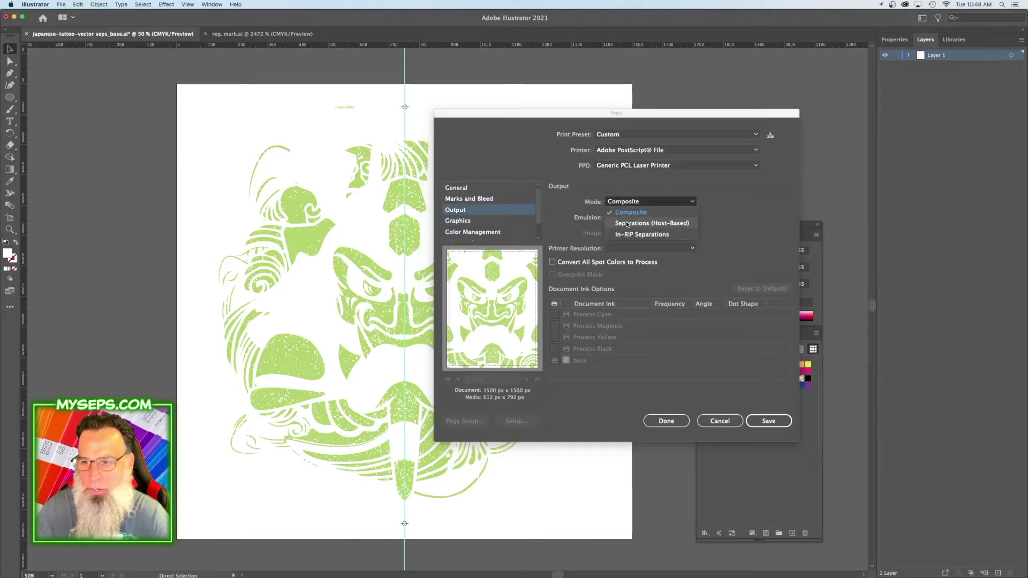
pyautogui.click(625, 220)
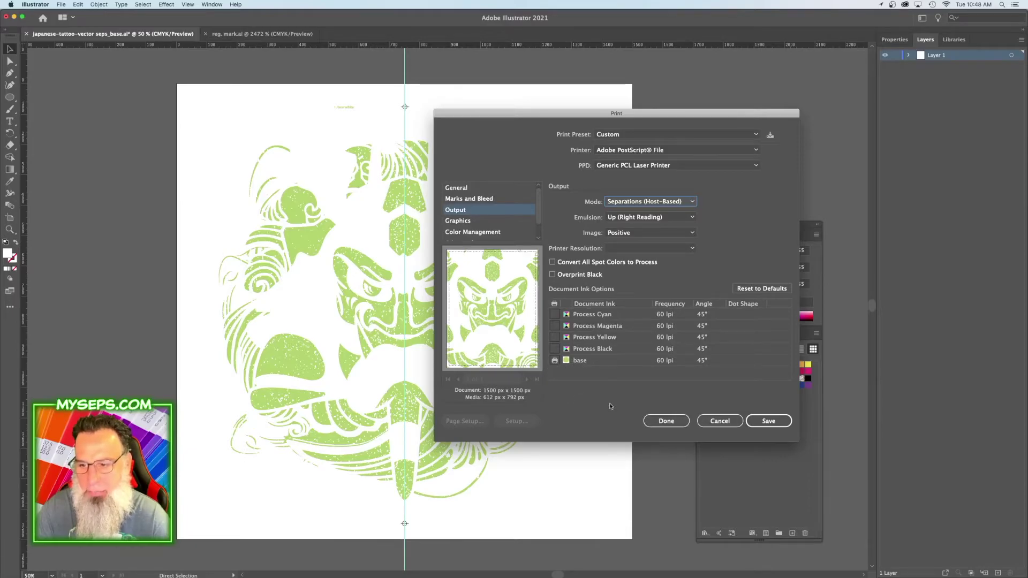
pyautogui.click(666, 420)
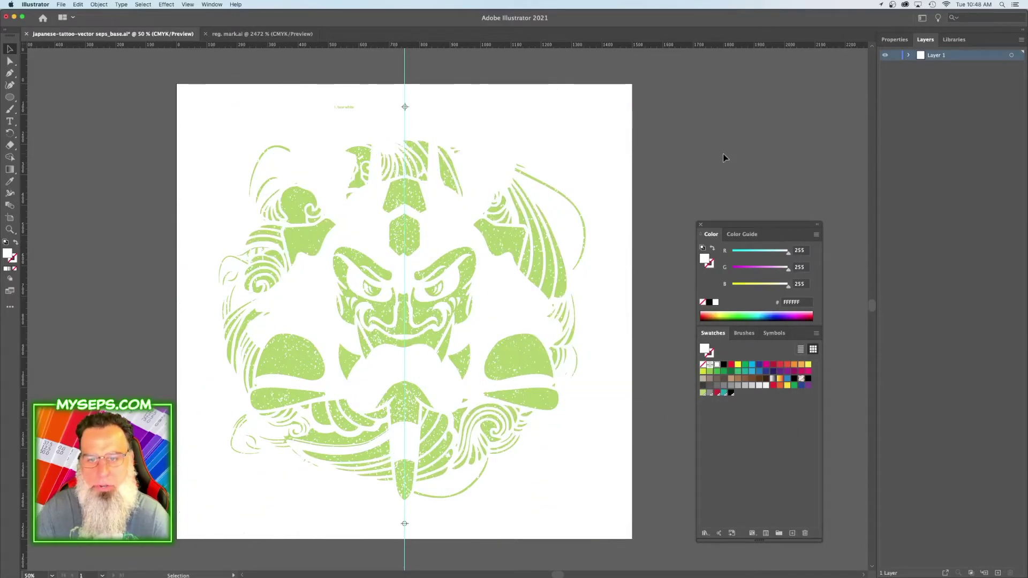
pyautogui.press('a')
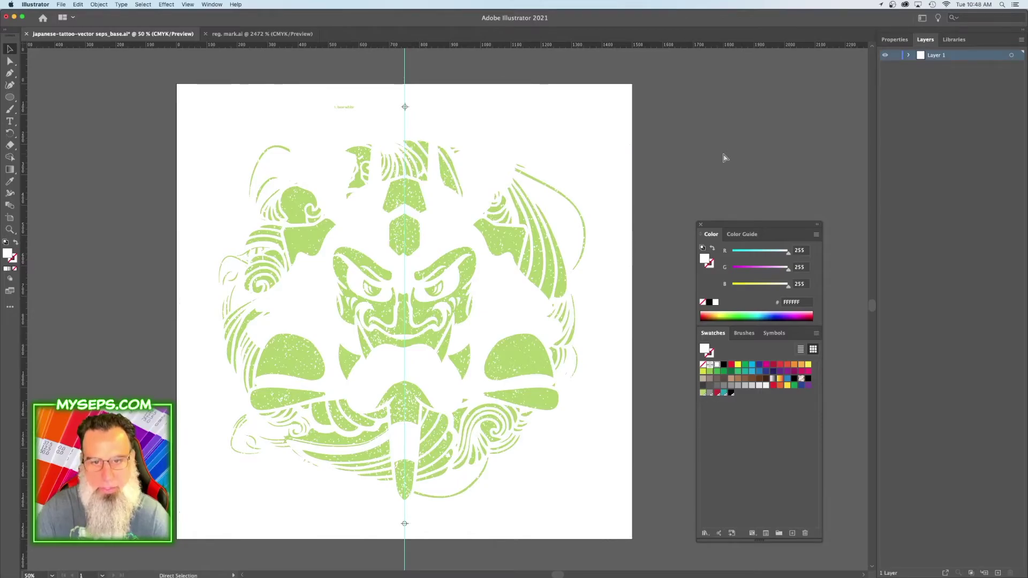
pyautogui.press('super+s')
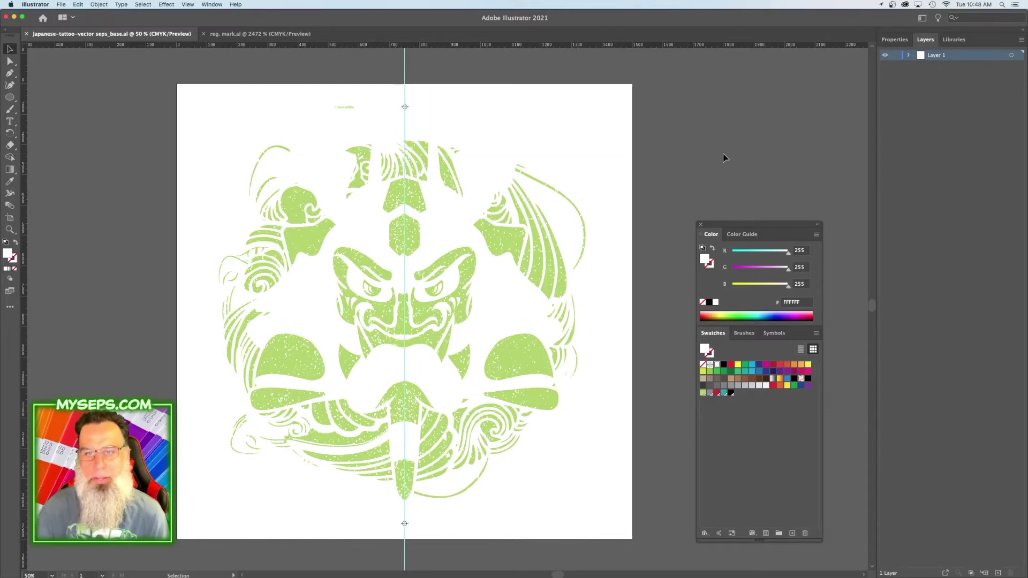
# - Reopen japanese-tattoo-vector.eps from recent files and zoom in to 50%
pyautogui.click(58, 4)
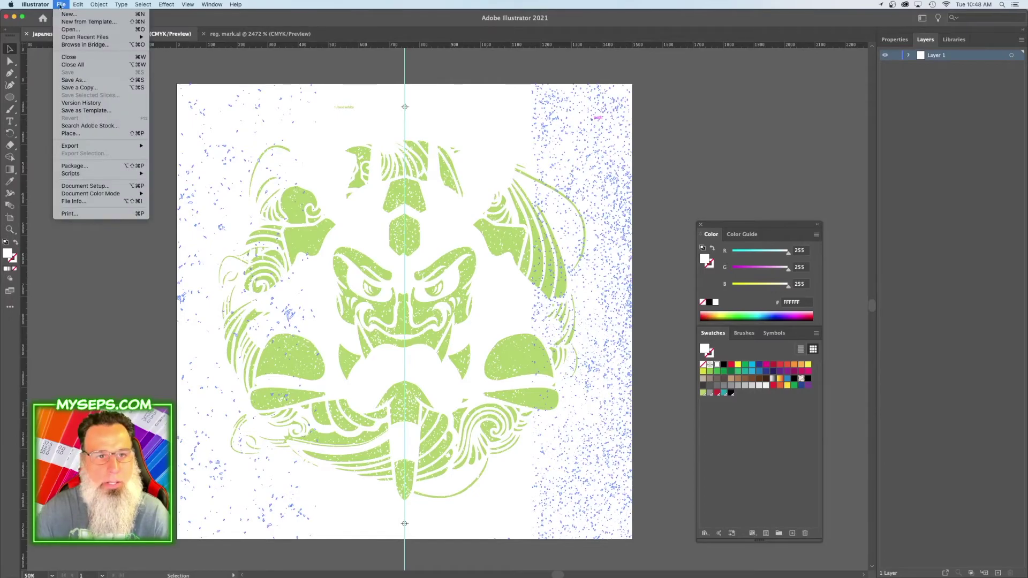
pyautogui.moveTo(101, 37)
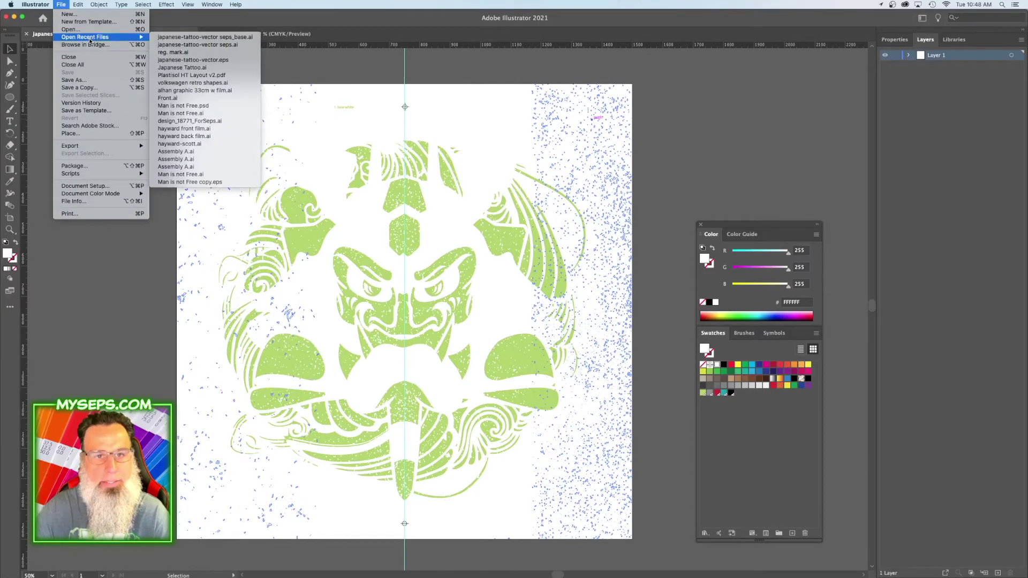
pyautogui.click(210, 59)
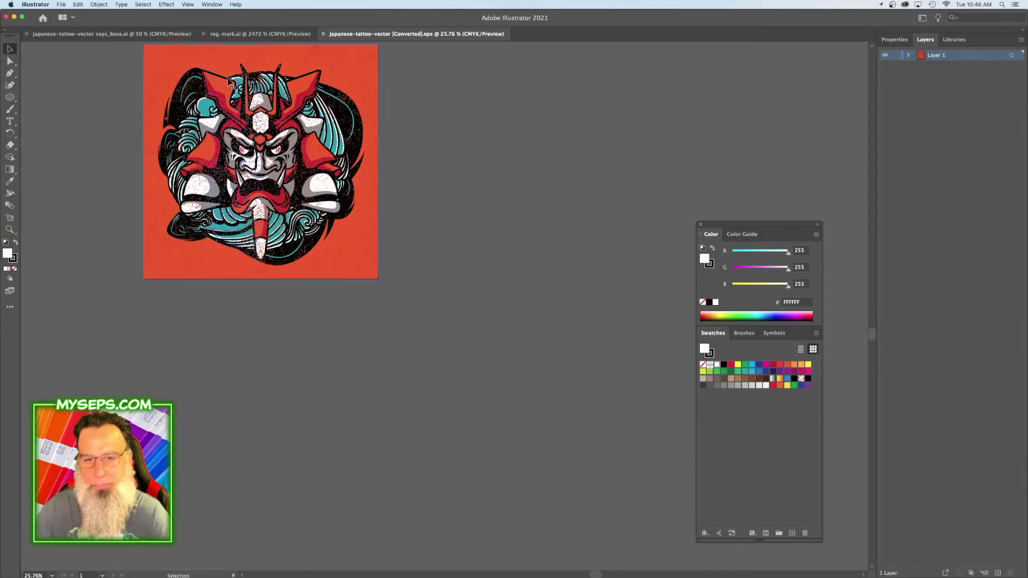
pyautogui.click(427, 248)
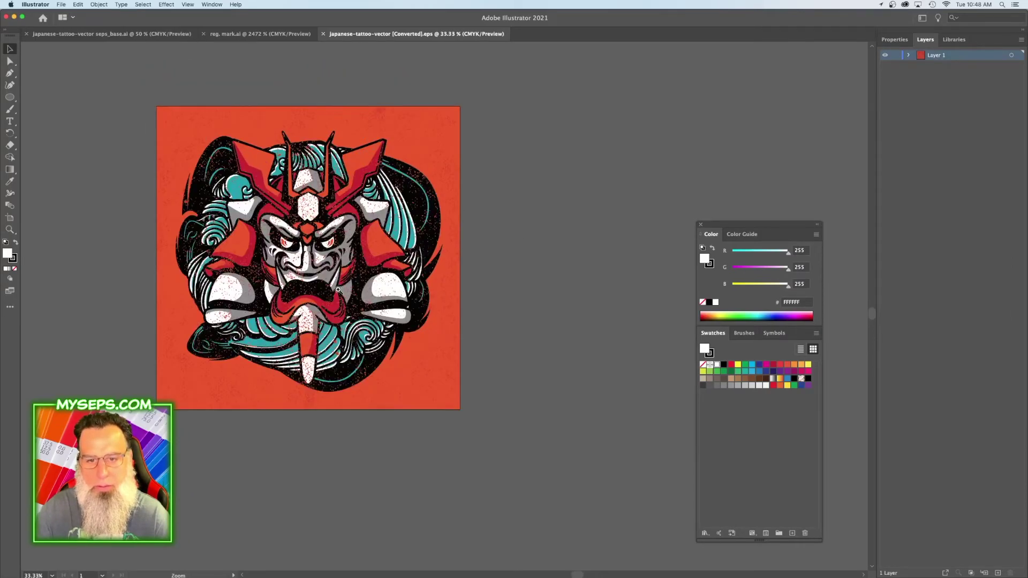
pyautogui.click(428, 248)
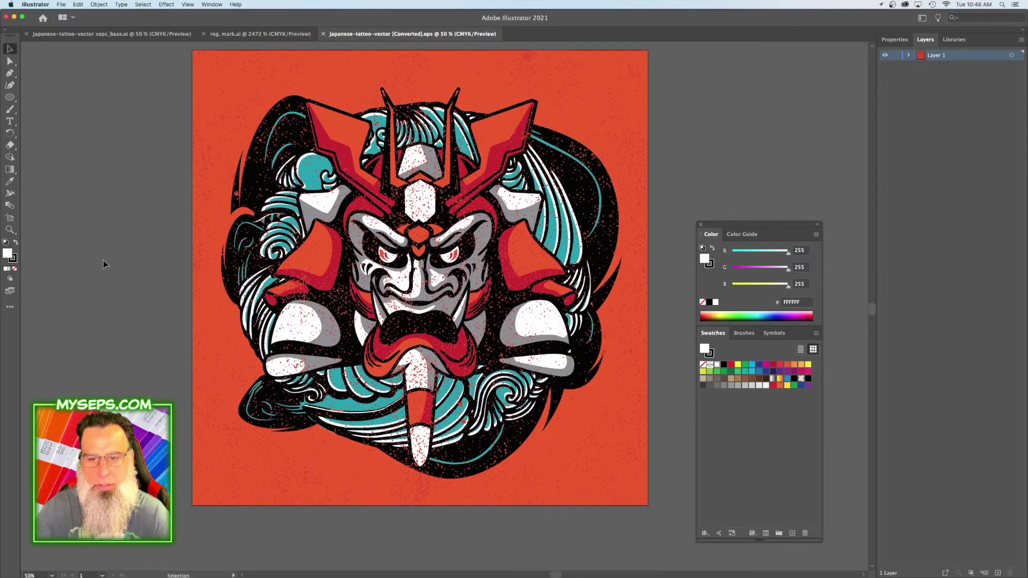